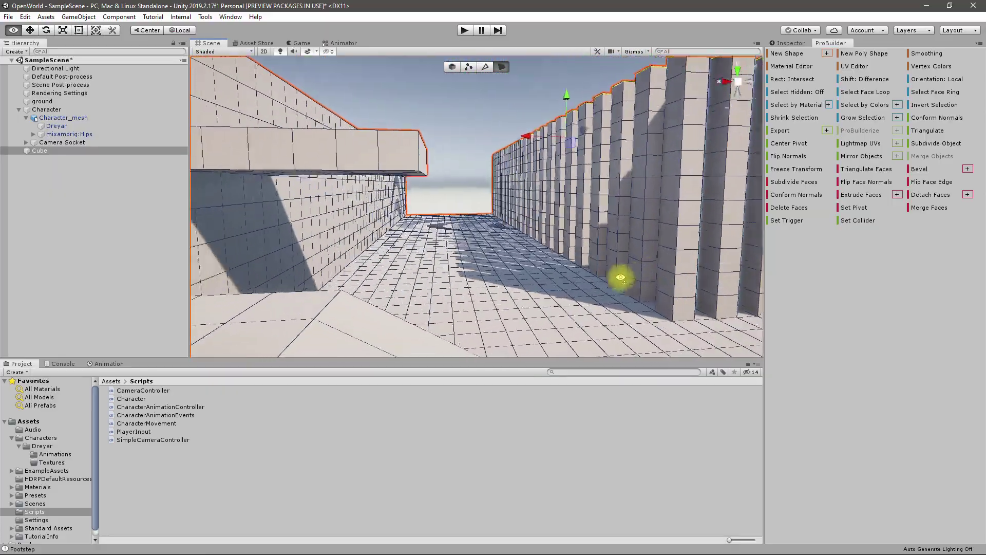
# Examine the finished level geometry from several angles, including the ramp, the raised ledge, the pillar wall and the floor.
pyautogui.keyDown('alt'); pyautogui.moveTo(780, 365); pyautogui.dragTo(667, 301); pyautogui.keyUp('alt')
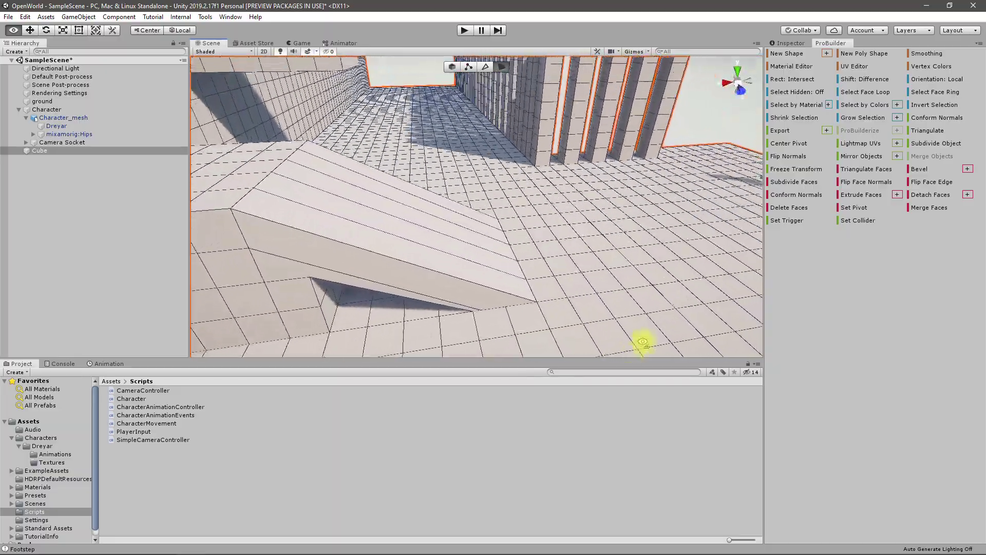
pyautogui.keyDown('alt'); pyautogui.moveTo(479, 262); pyautogui.dragTo(607, 302); pyautogui.keyUp('alt')
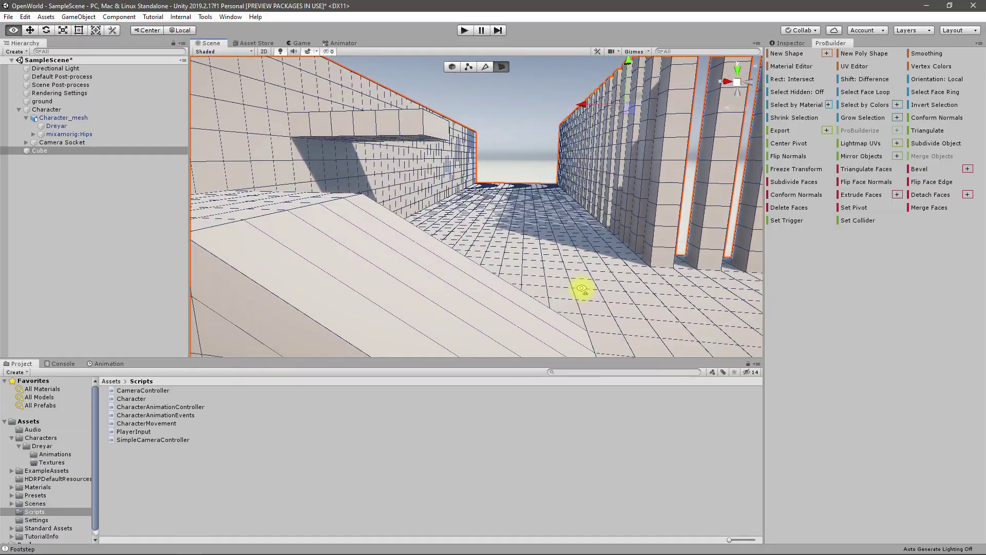
pyautogui.press('s')
pyautogui.moveTo(582, 287); pyautogui.dragTo(528, 299, button='right')
pyautogui.press('e')
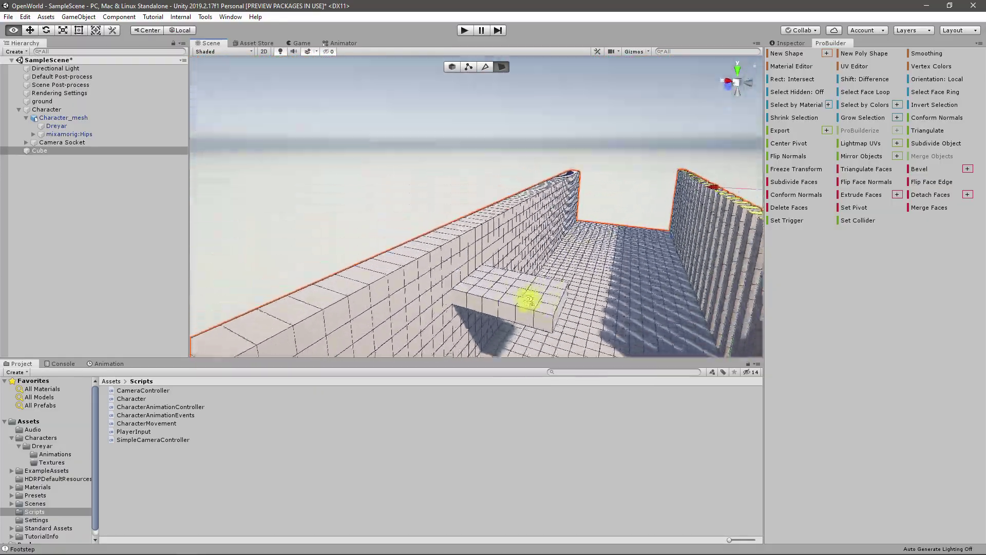
pyautogui.scroll(8, 553, 313)
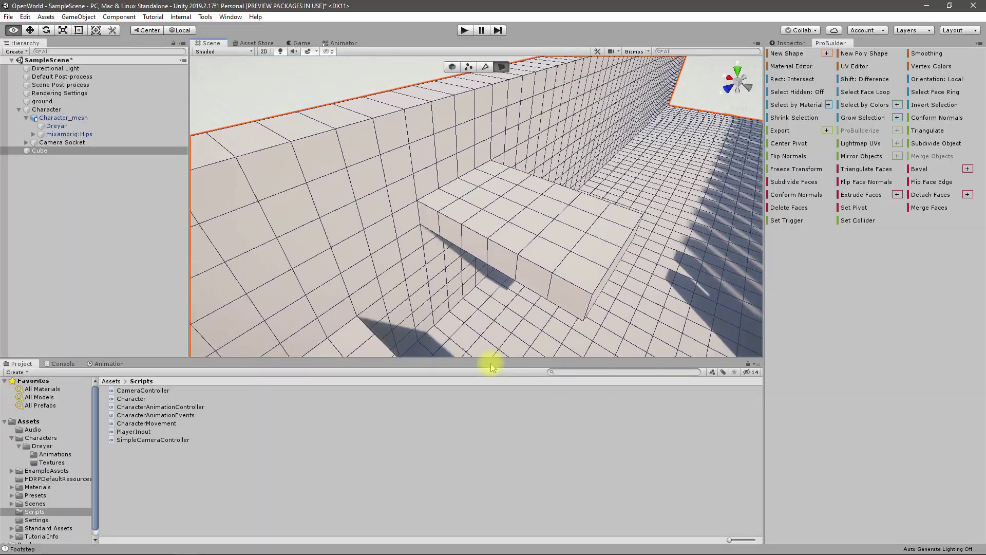
pyautogui.keyDown('alt'); pyautogui.moveTo(488, 356); pyautogui.dragTo(470, 311); pyautogui.keyUp('alt')
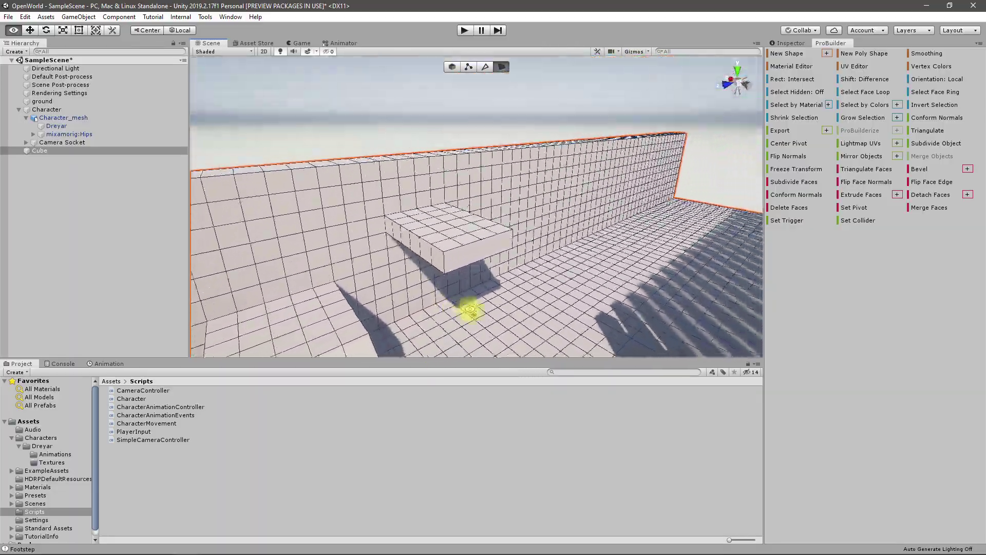
pyautogui.press('s')
pyautogui.moveTo(470, 310); pyautogui.dragTo(554, 348, button='right')
pyautogui.press('q')
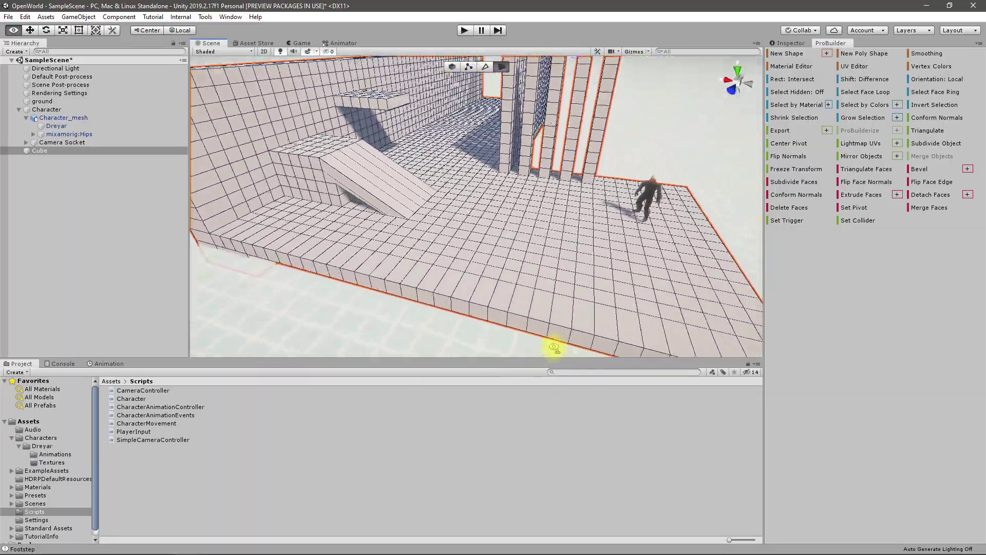
pyautogui.scroll(3, 553, 347)
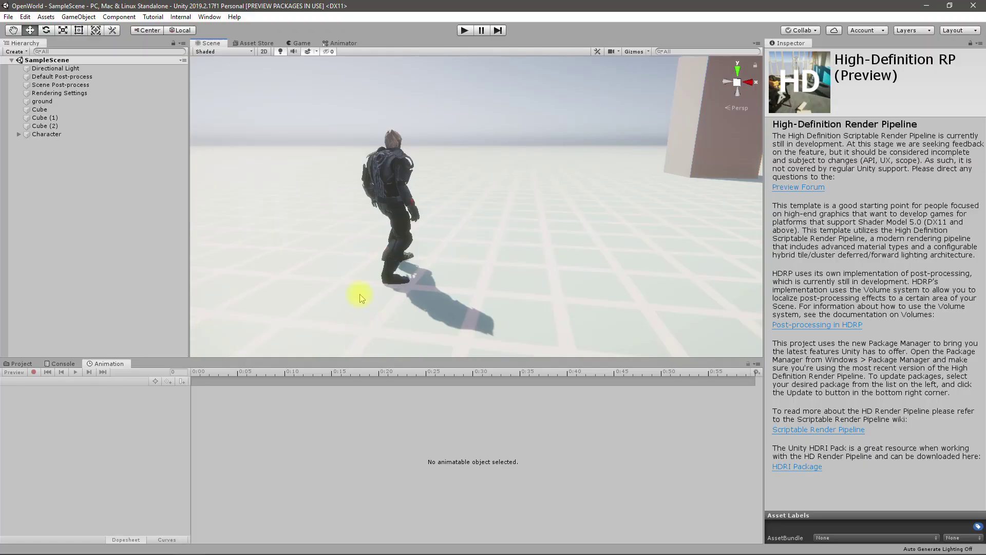
pyautogui.keyDown('alt'); pyautogui.moveTo(334, 286); pyautogui.dragTo(313, 257); pyautogui.keyUp('alt')
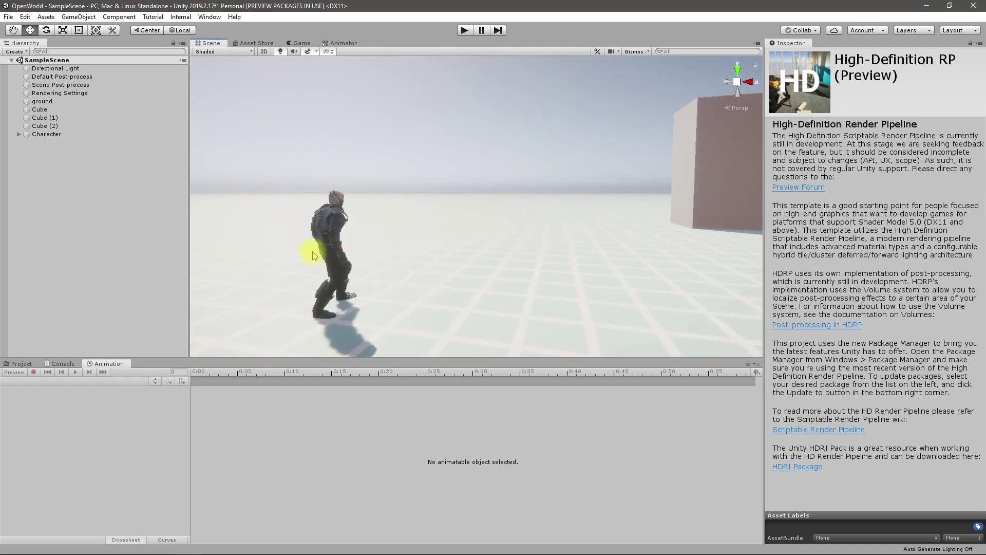
pyautogui.keyDown('alt'); pyautogui.moveTo(313, 251); pyautogui.dragTo(419, 282); pyautogui.keyUp('alt')
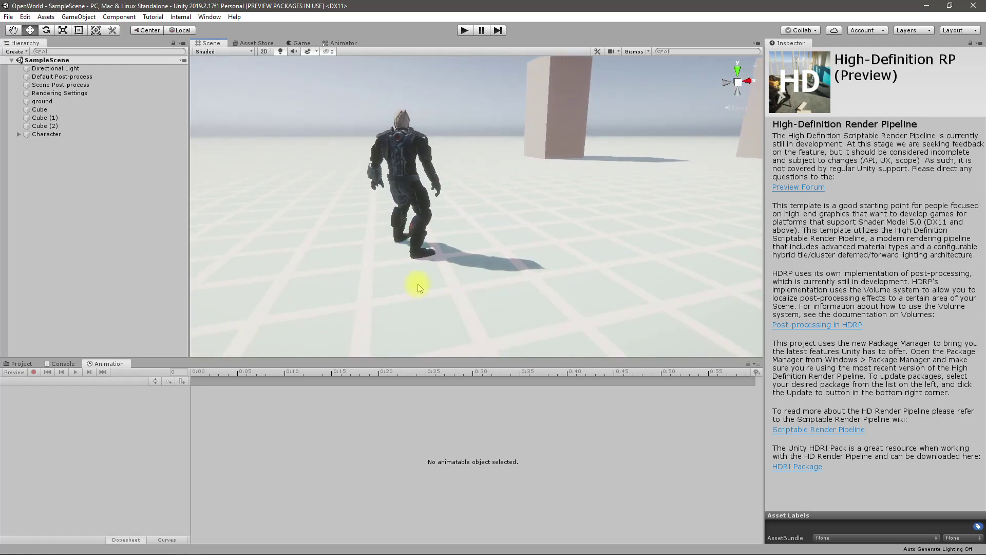
# Search the Asset Store for "pro builder".
pyautogui.click(251, 43)
pyautogui.click(481, 78)
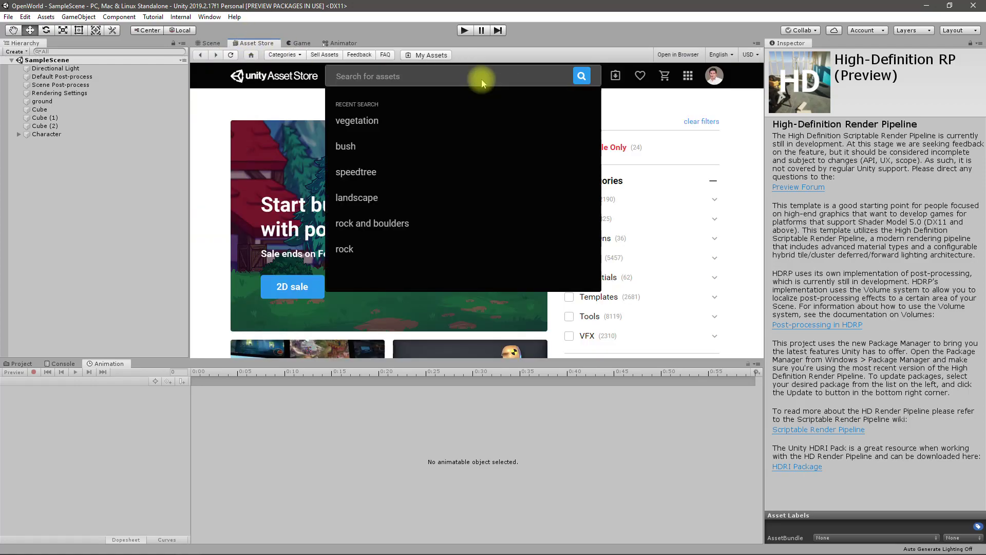
pyautogui.write('pro b')
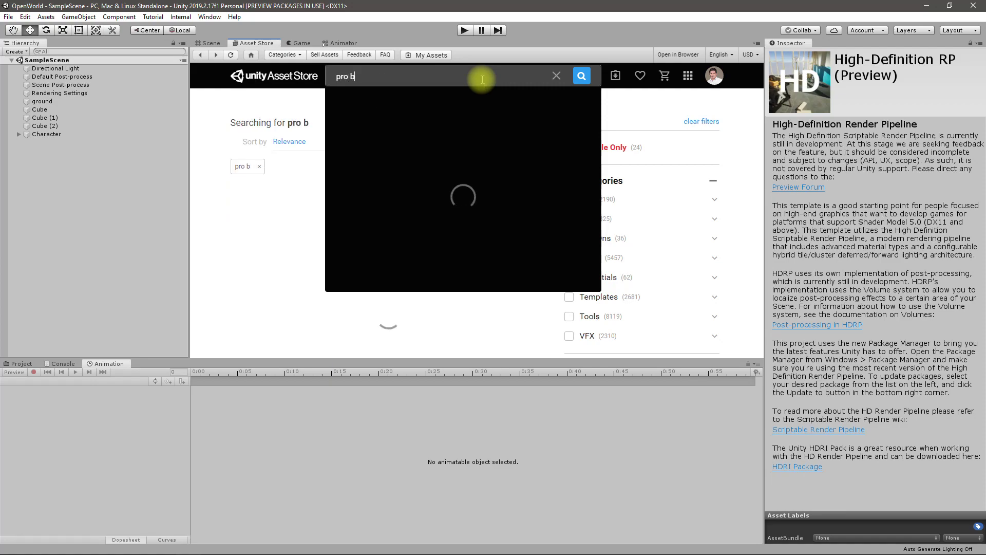
pyautogui.write('uilder')
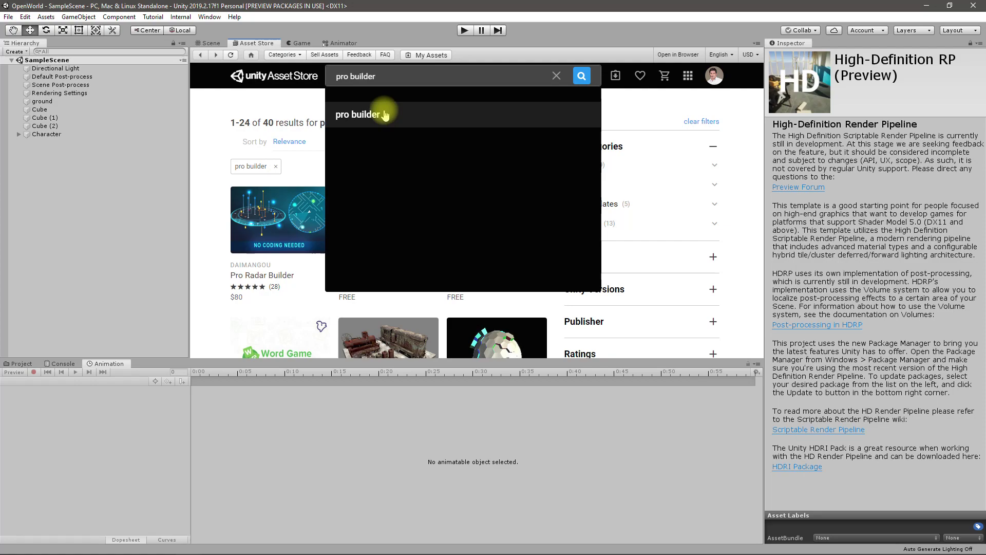
pyautogui.click(376, 111)
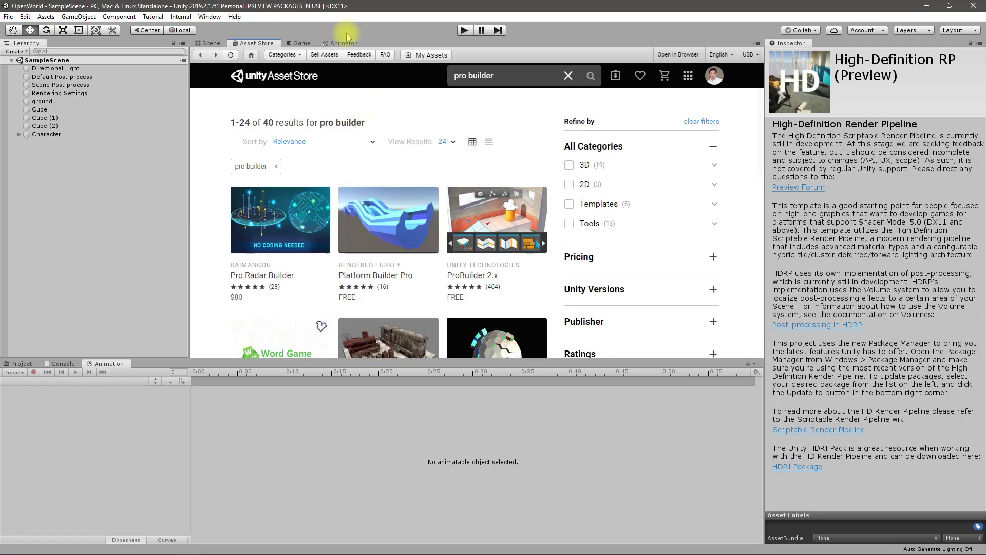
# Open the ProBuilder 2.x asset page, download the asset and review its version and installation notes.
pyautogui.moveTo(491, 211)
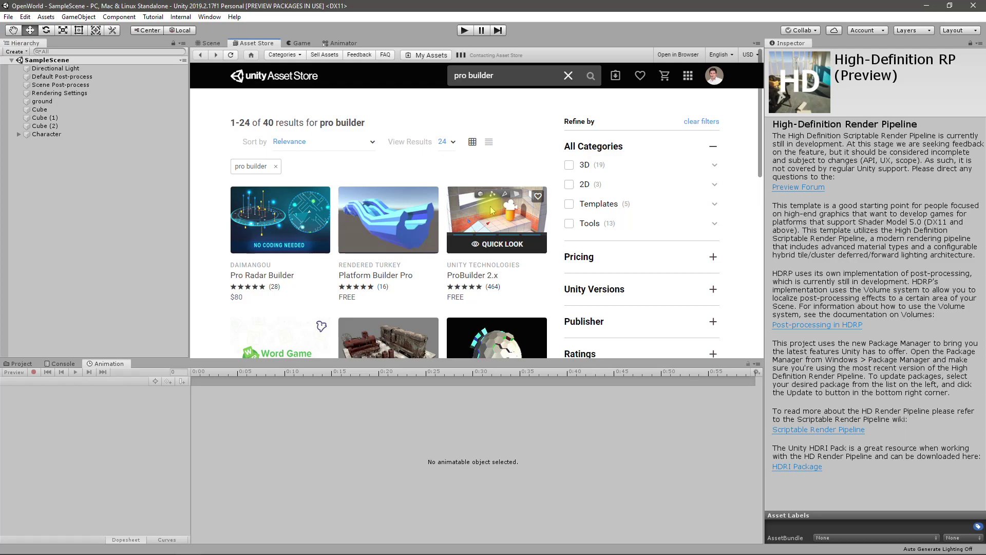
pyautogui.click(491, 211)
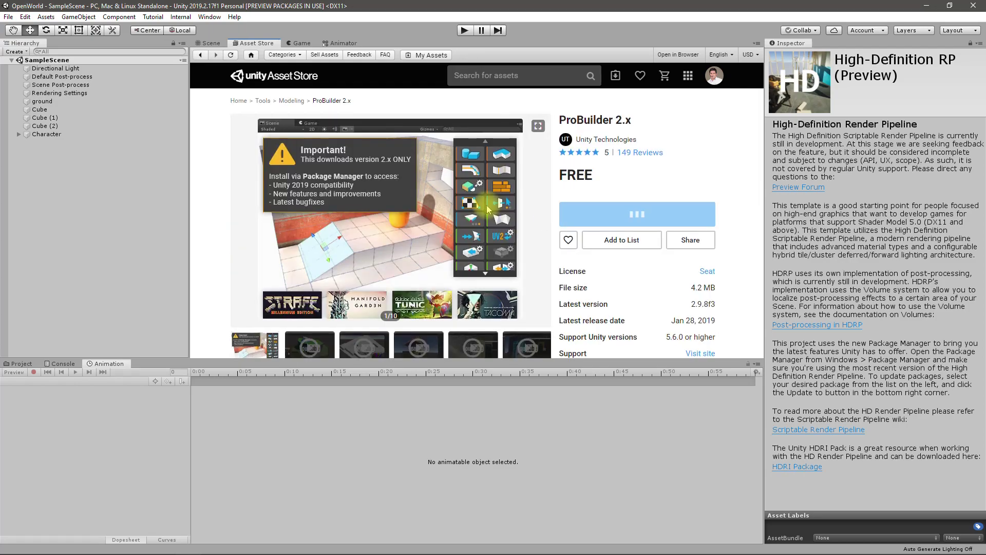
pyautogui.scroll(-3, 420, 224)
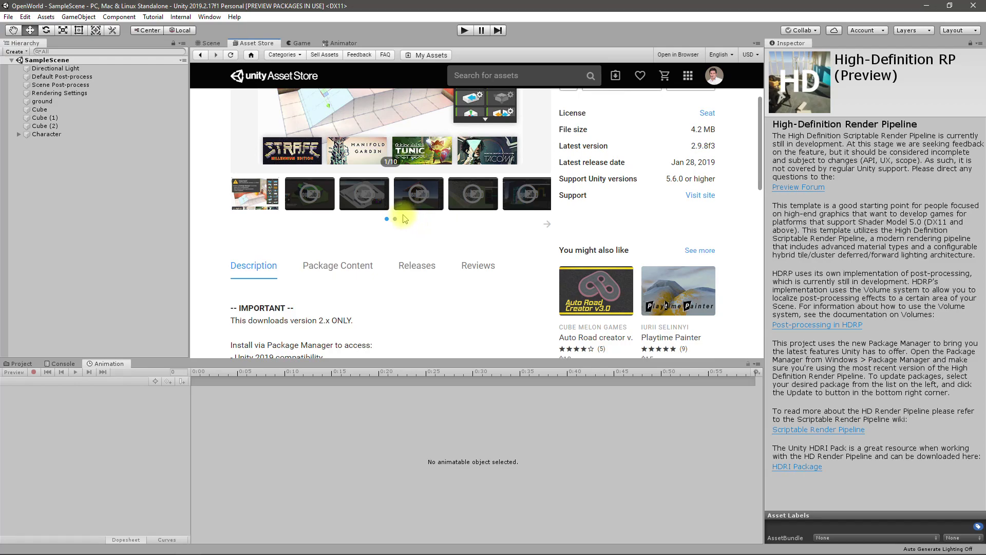
pyautogui.scroll(2, 405, 220)
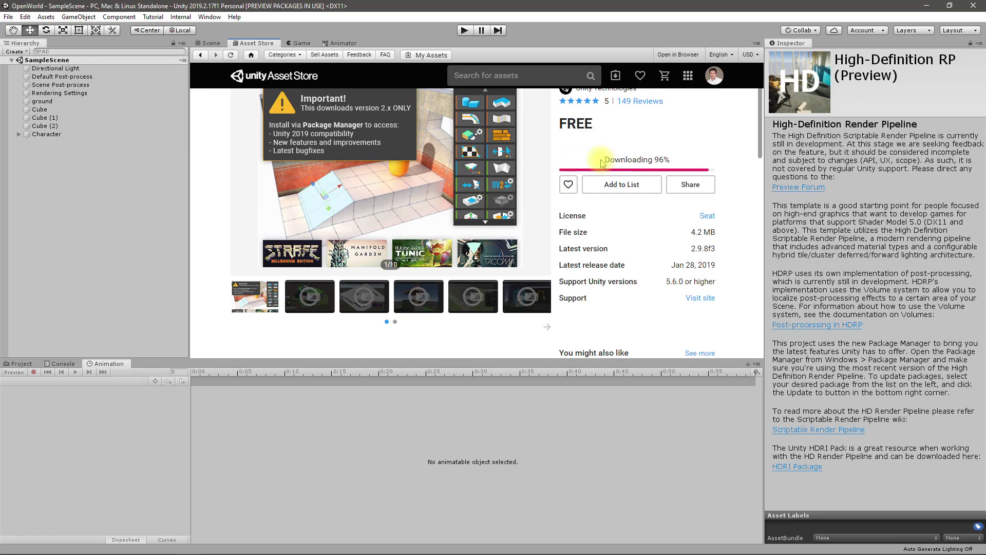
pyautogui.scroll(1, 377, 223)
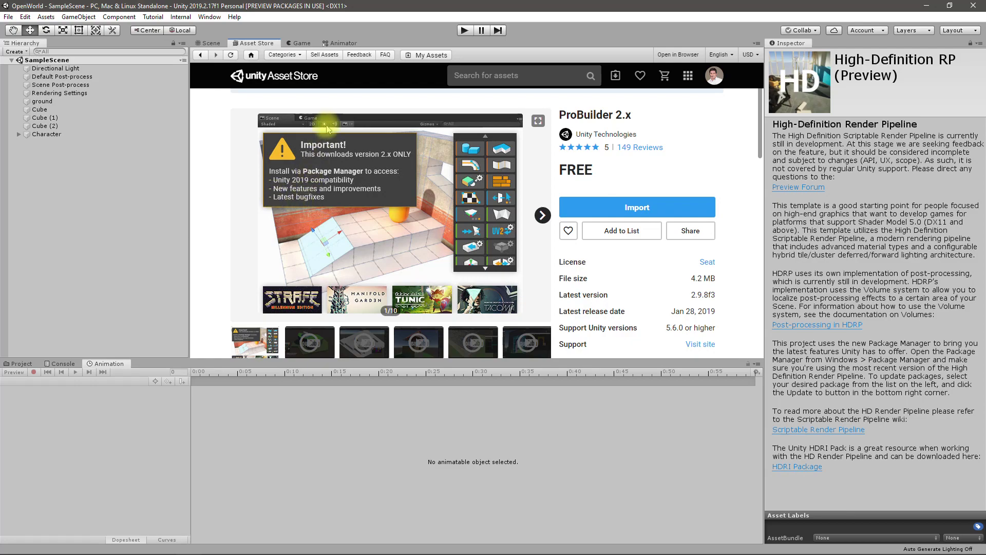
# Open the Package Manager and search its packages for "pro builder".
pyautogui.click(209, 17)
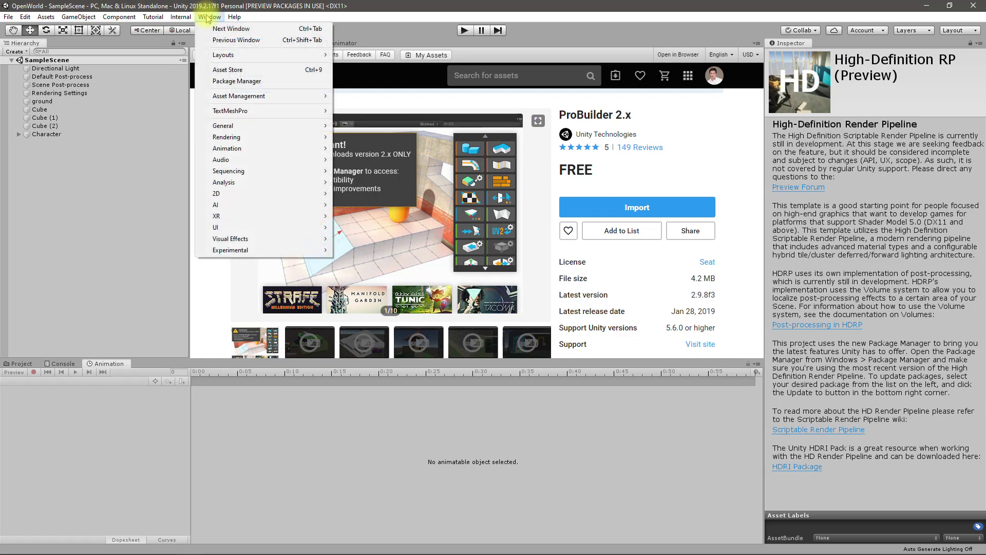
pyautogui.click(231, 81)
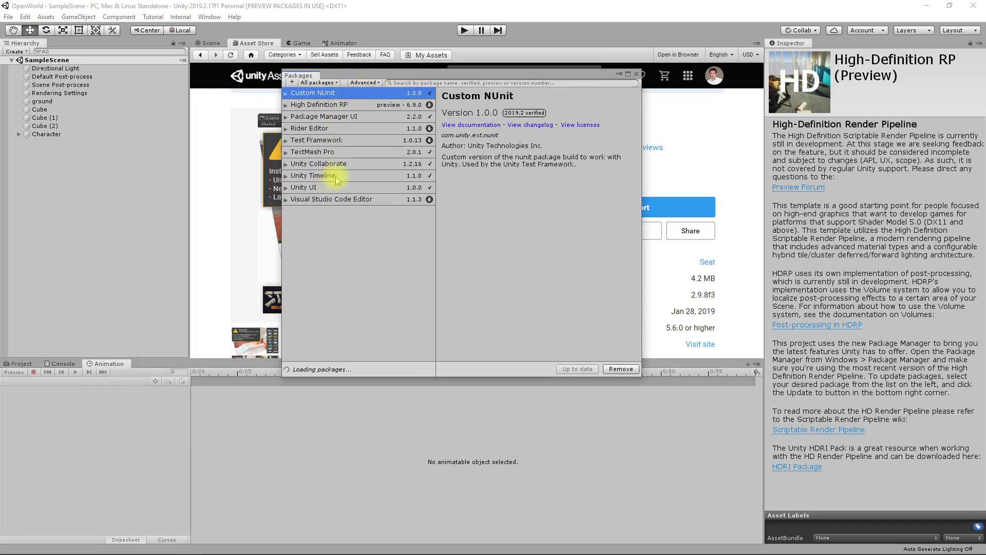
pyautogui.click(441, 83)
pyautogui.write('pro ')
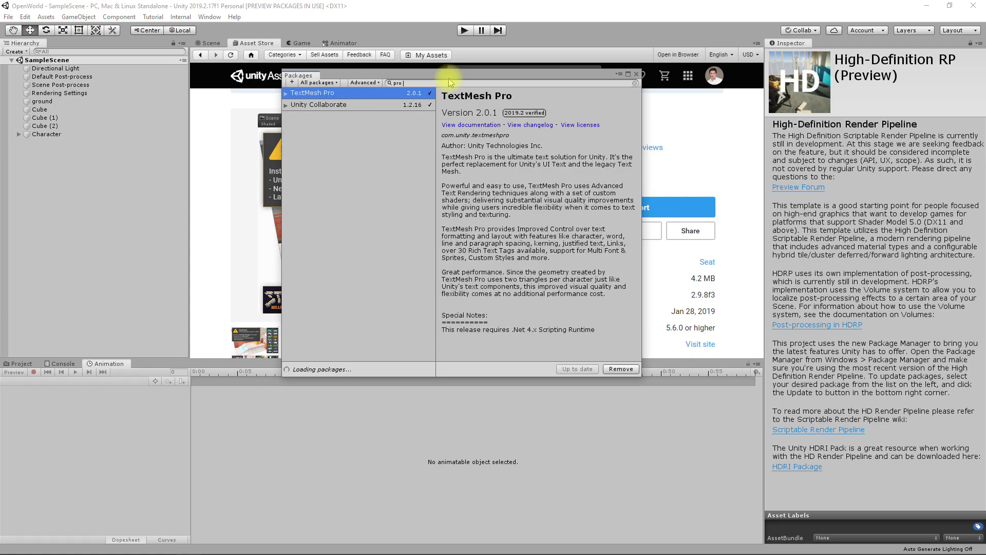
pyautogui.write('builder')
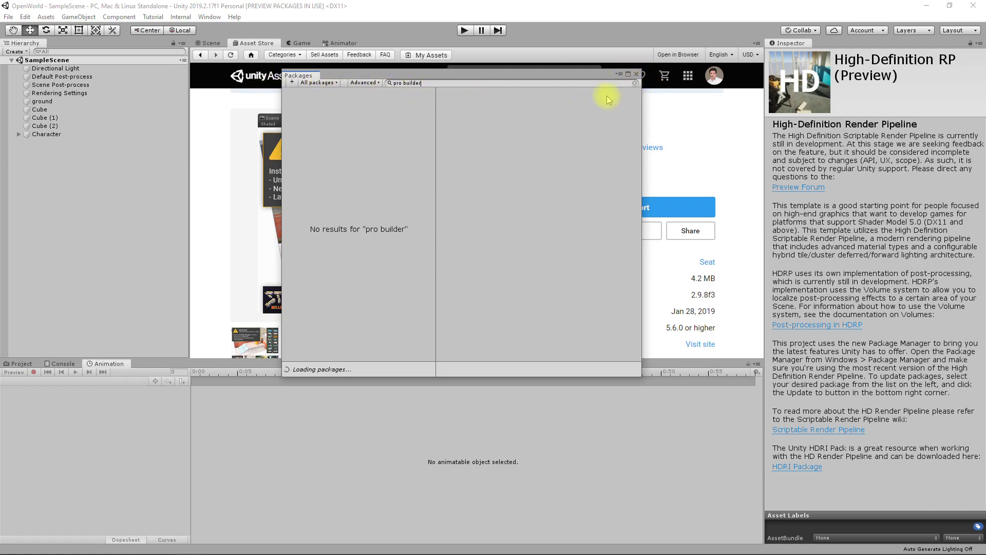
# Clear the package search and list all packages.
pyautogui.click(635, 83)
pyautogui.scroll(-5, 349, 206)
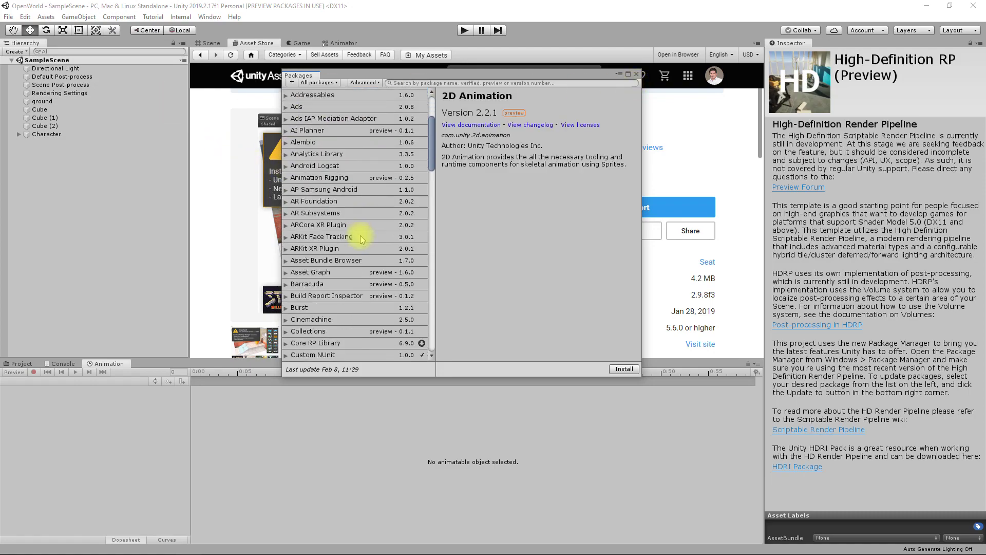
pyautogui.scroll(4, 361, 239)
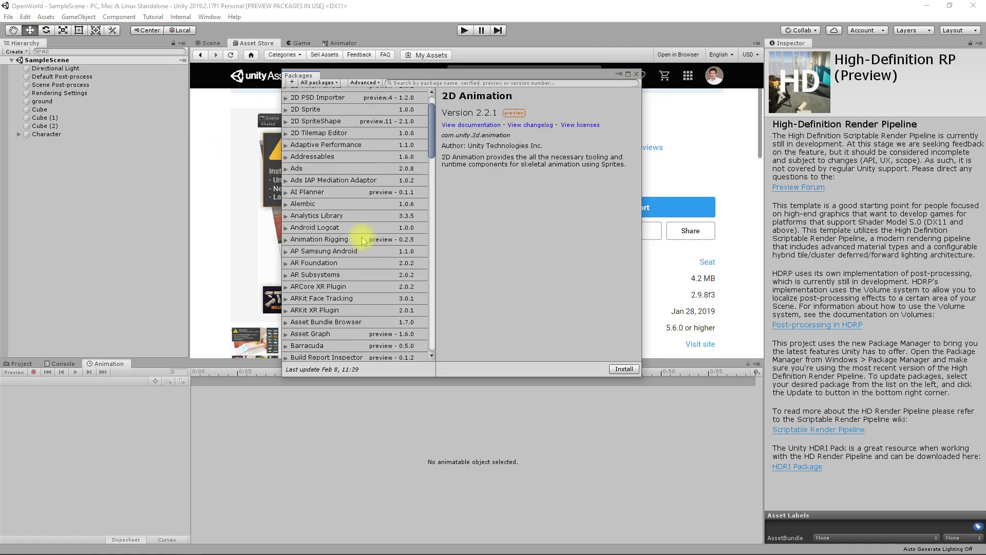
pyautogui.click(358, 82)
pyautogui.click(310, 83)
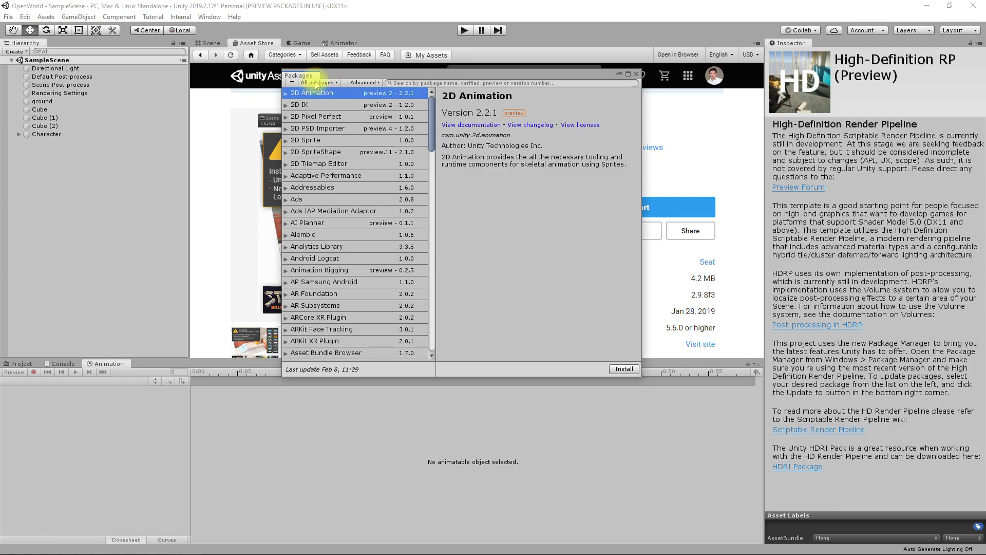
pyautogui.click(317, 82)
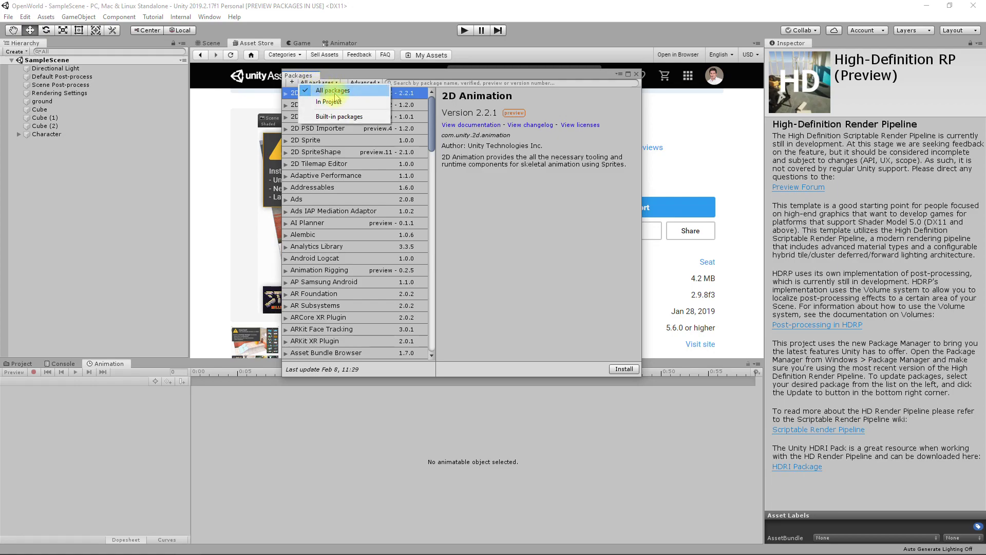
pyautogui.click(335, 95)
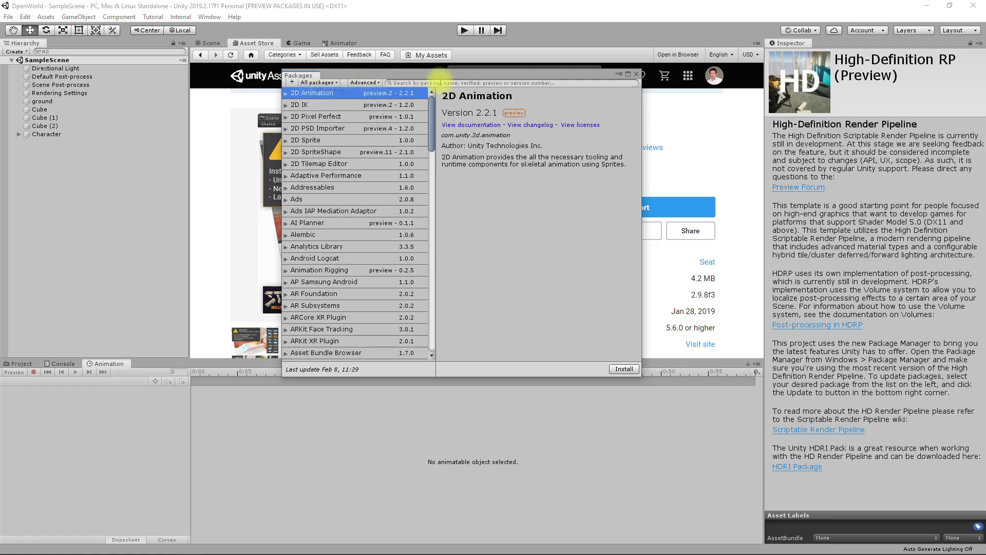
# Filter the packages by "pro", install ProBuilder version 4.0.5 and close the Package Manager.
pyautogui.click(499, 82)
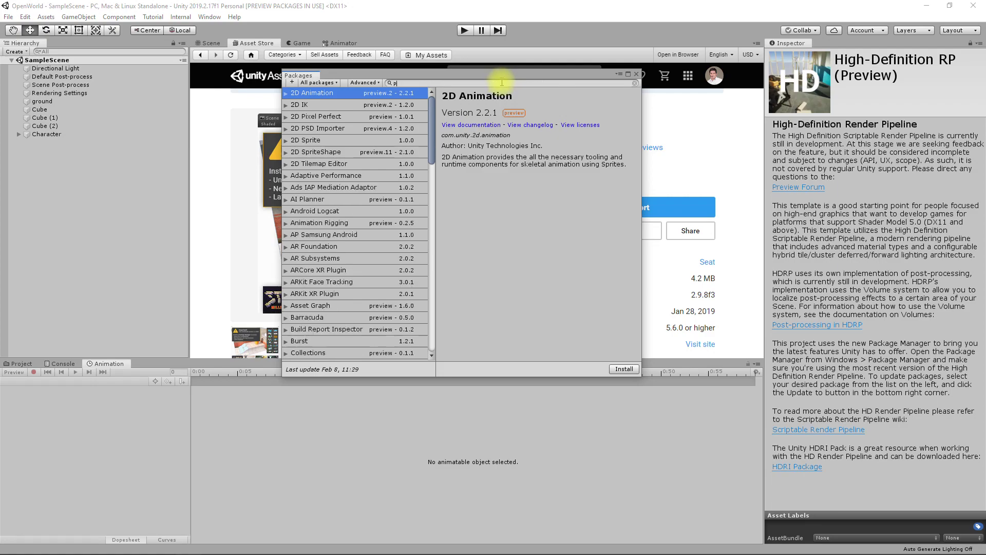
pyautogui.write('pro')
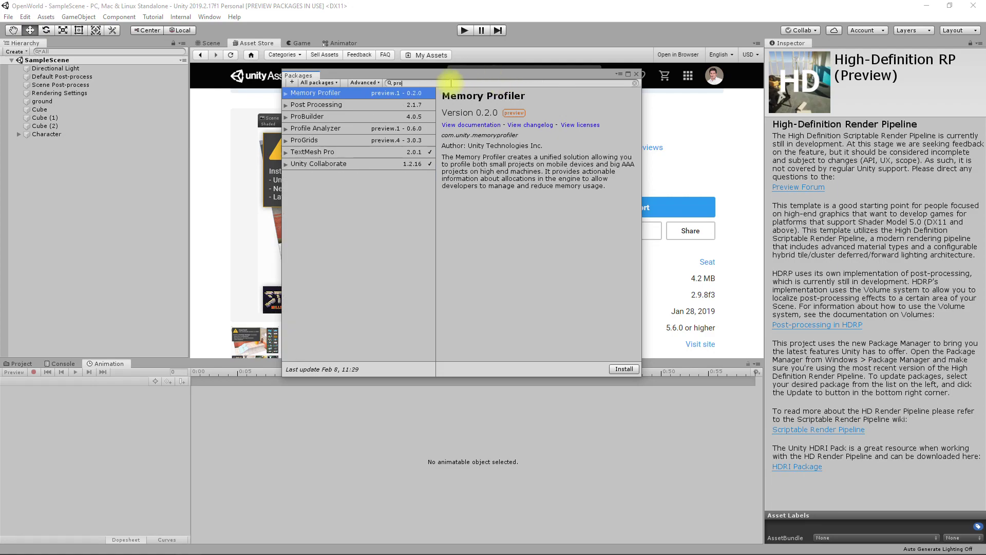
pyautogui.click(287, 118)
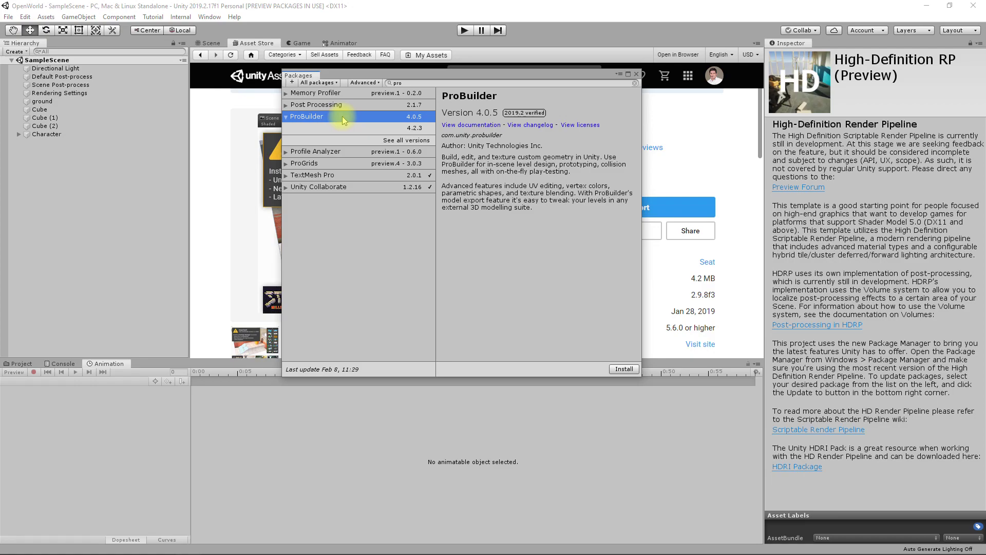
pyautogui.click(625, 369)
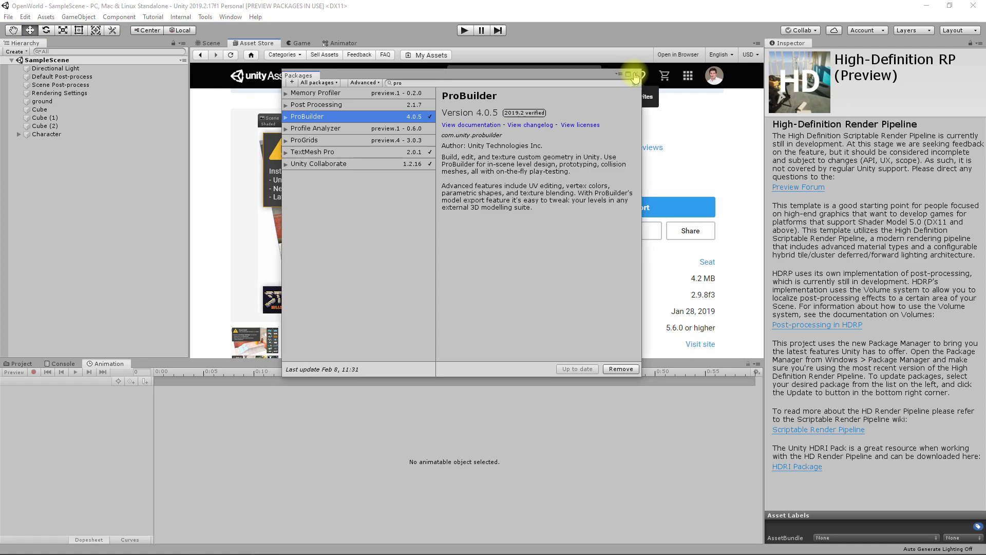
pyautogui.click(636, 75)
# Return to the scene view, show the project files and add a ProBuilder Cube to SampleScene.
pyautogui.click(210, 43)
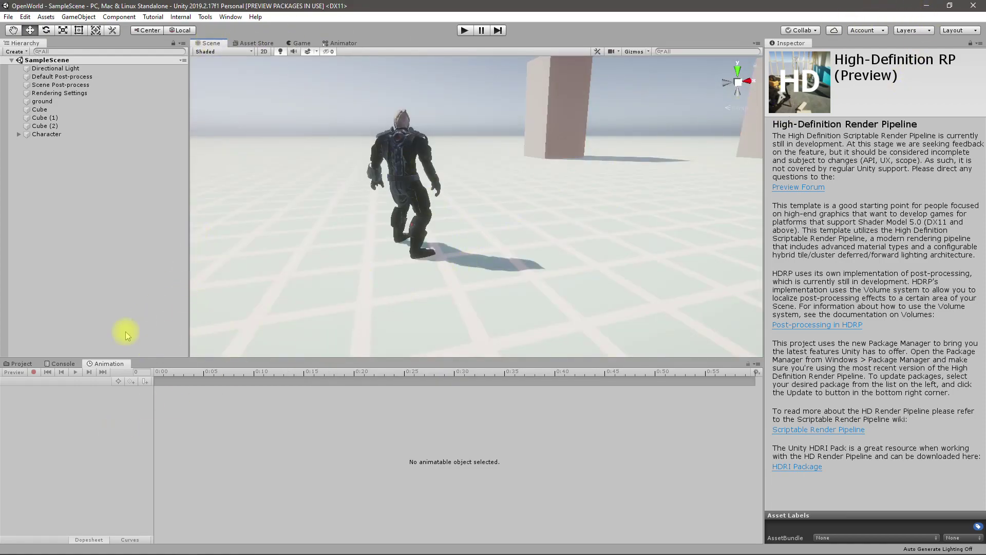
pyautogui.click(21, 363)
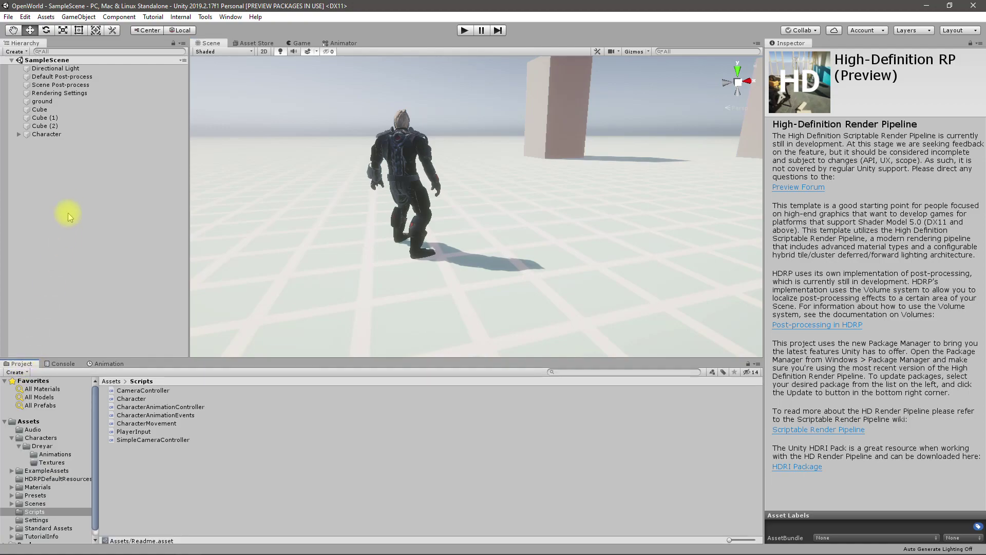
pyautogui.rightClick(70, 177)
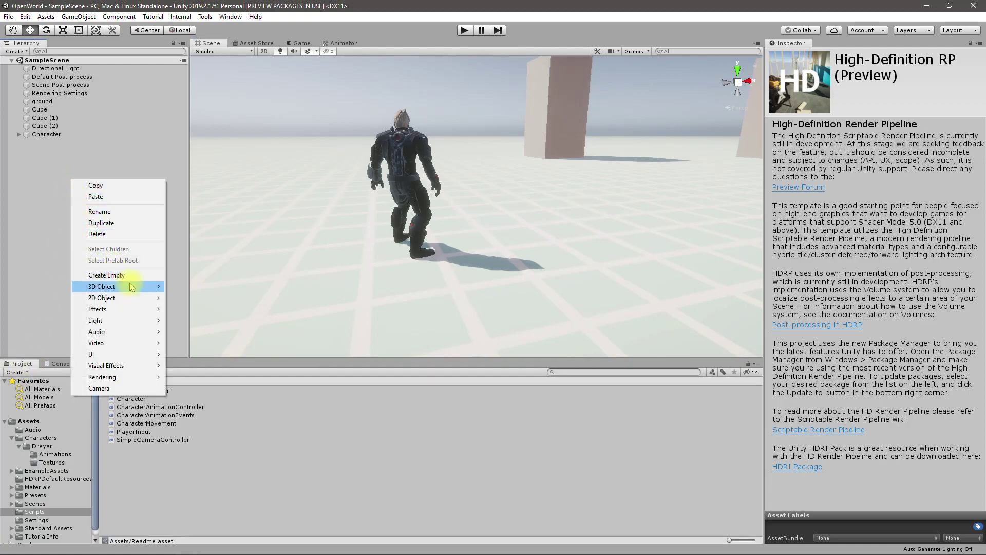
pyautogui.moveTo(132, 287)
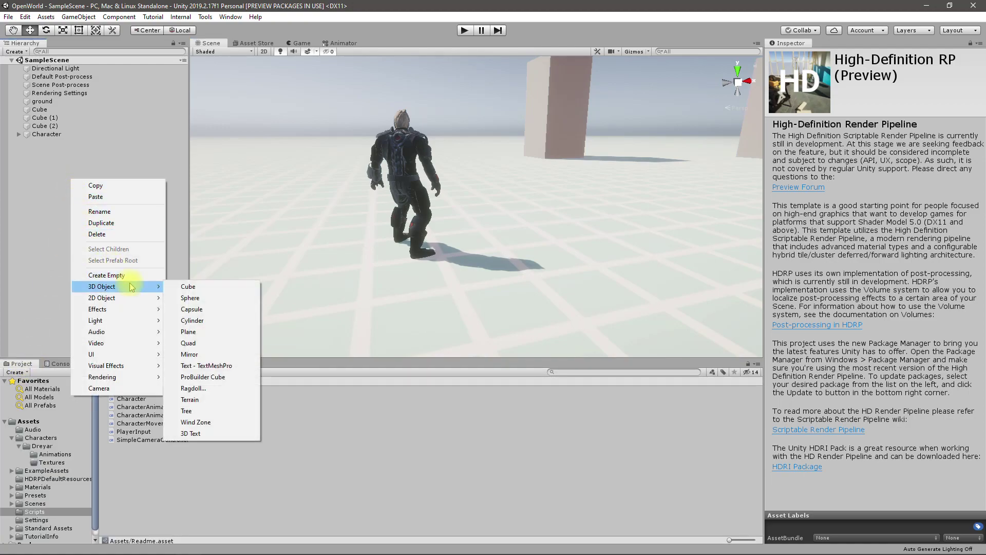
pyautogui.click(201, 377)
# Try raising the new cube so it emerges from the ground, and undo the move.
pyautogui.keyDown('alt'); pyautogui.moveTo(474, 209); pyautogui.dragTo(550, 151); pyautogui.keyUp('alt')
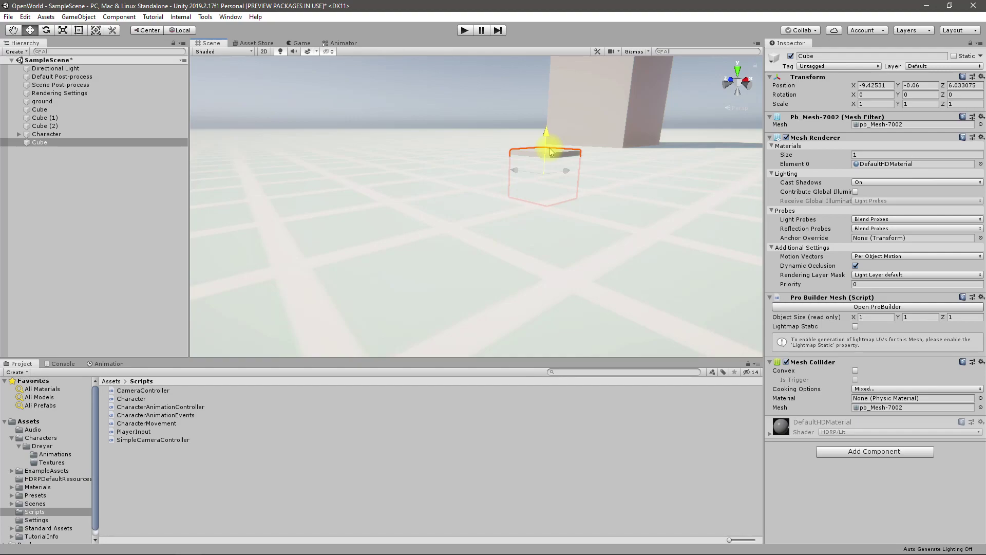
pyautogui.keyDown('alt'); pyautogui.moveTo(606, 148); pyautogui.dragTo(606, 188); pyautogui.keyUp('alt')
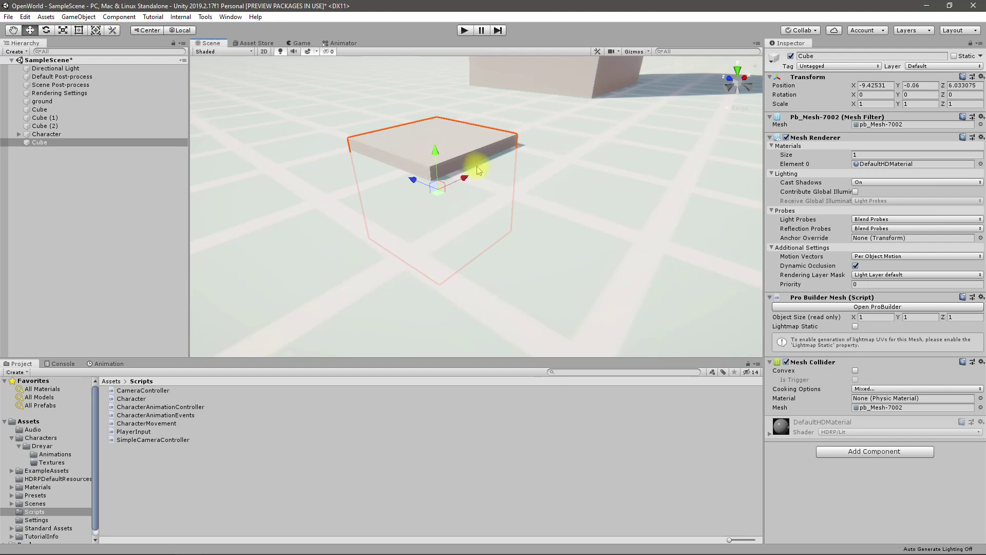
pyautogui.hotkey('ctrl', 'z')
pyautogui.hotkey('ctrl', 'z')
# Set the ProBuilder cube's position to X 0, Y 0 and Z 0.
pyautogui.click(874, 85)
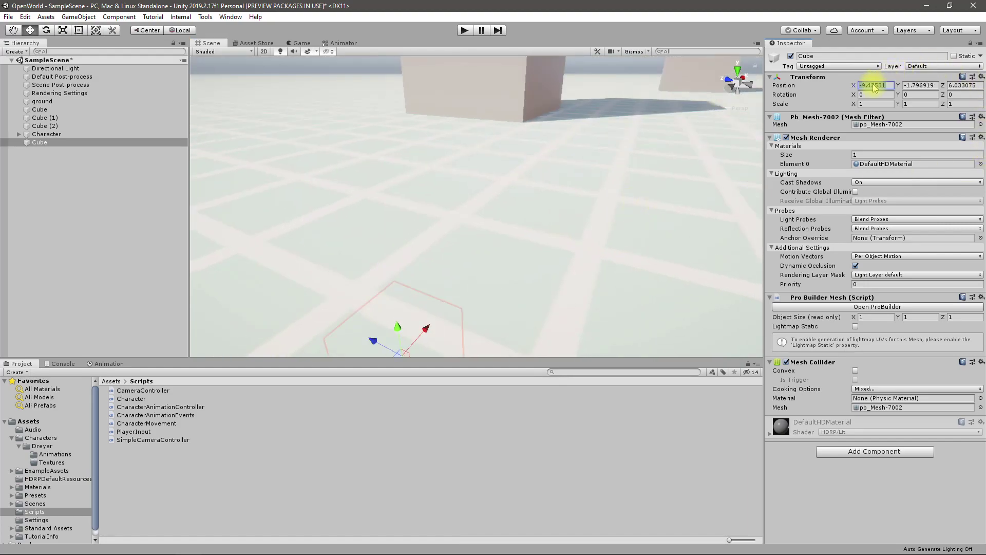
pyautogui.write('0')
pyautogui.press('Tab')
pyautogui.write('0')
pyautogui.press('Tab')
pyautogui.write('0')
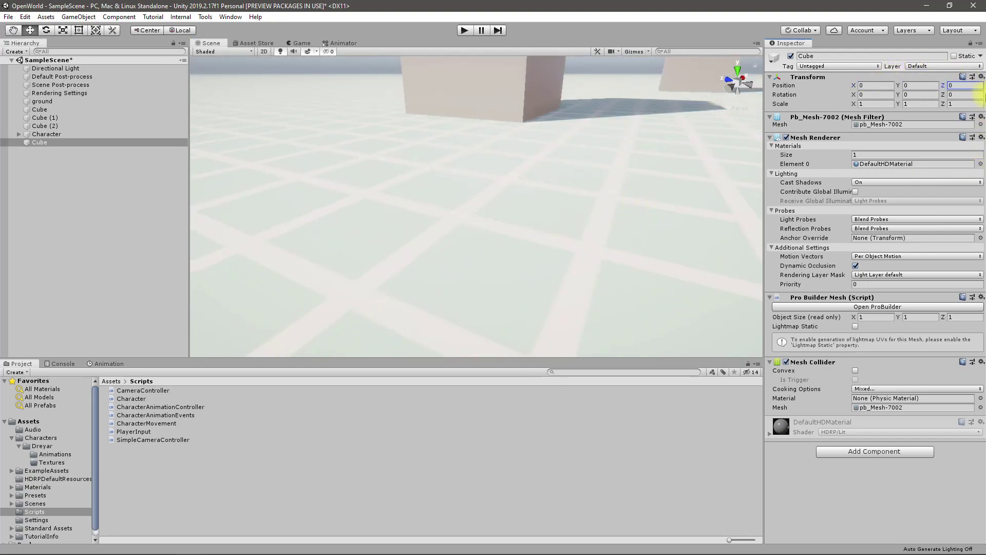
pyautogui.moveTo(551, 107); pyautogui.dragTo(876, 160, button='right')
pyautogui.keyDown('alt'); pyautogui.moveTo(877, 163); pyautogui.dragTo(863, 195); pyautogui.keyUp('alt')
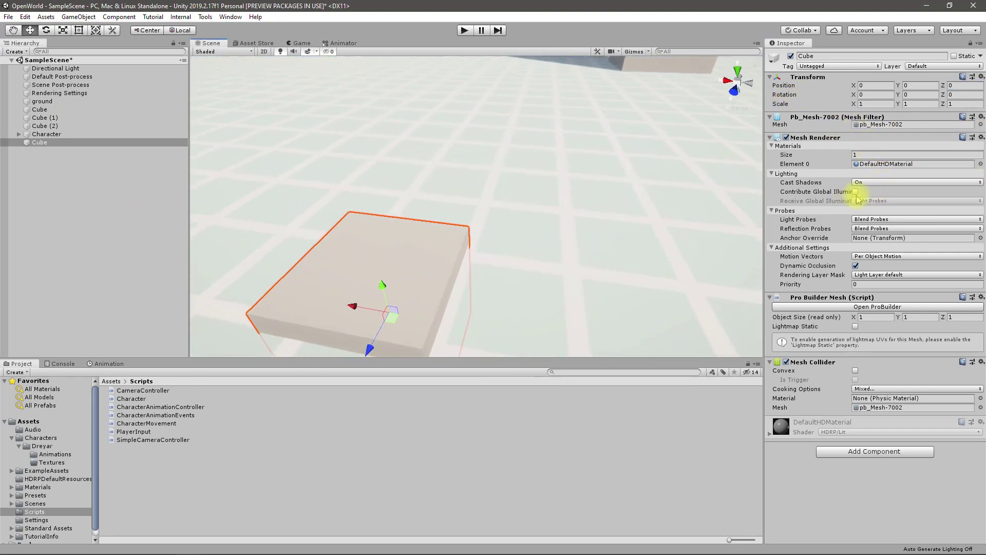
pyautogui.moveTo(627, 284); pyautogui.dragTo(632, 233, button='right')
pyautogui.scroll(-3, 632, 233)
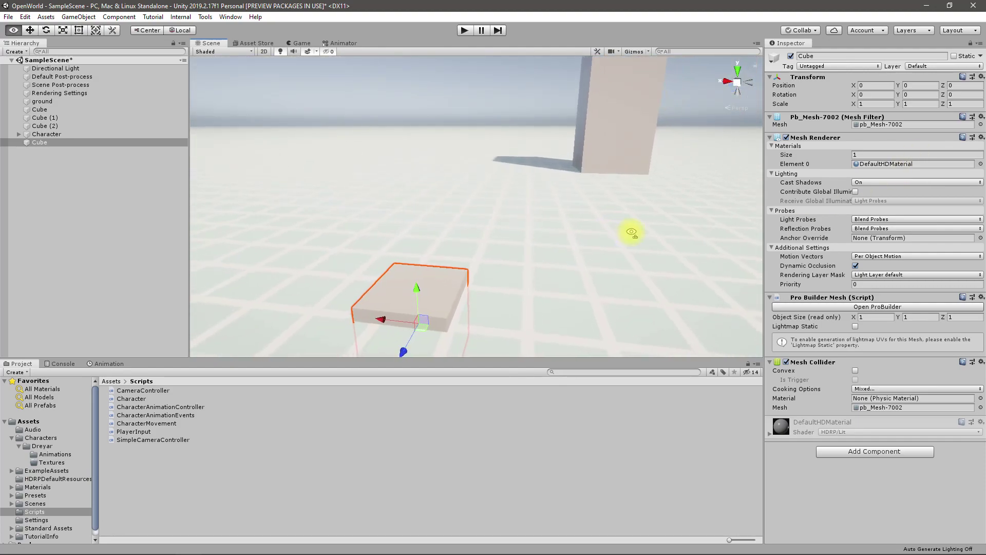
pyautogui.keyDown('alt'); pyautogui.moveTo(567, 285); pyautogui.dragTo(539, 293); pyautogui.keyUp('alt')
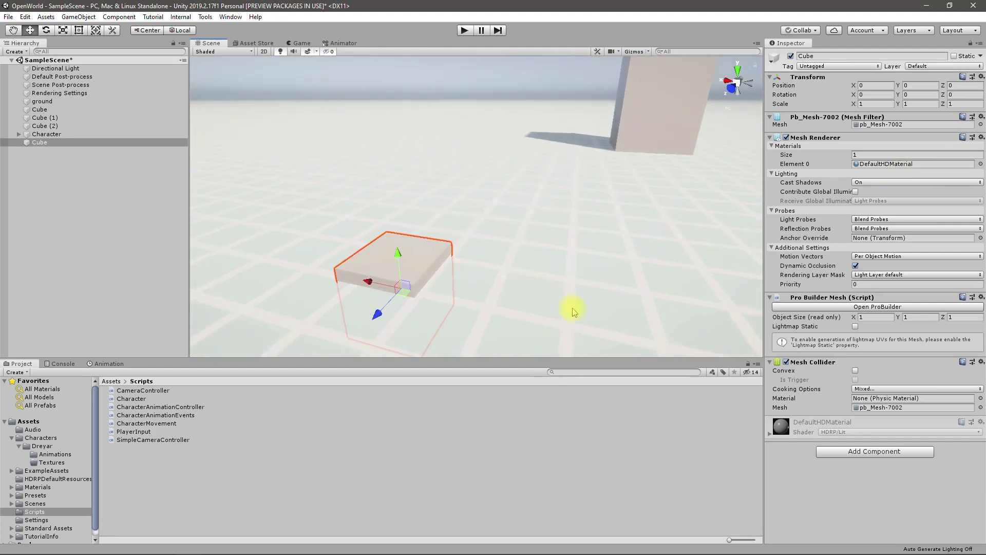
# Look for grid snapping options in the scene view's tool and gizmo settings and in the Project Settings.
pyautogui.click(597, 52)
pyautogui.click(597, 52)
pyautogui.click(635, 52)
pyautogui.click(635, 51)
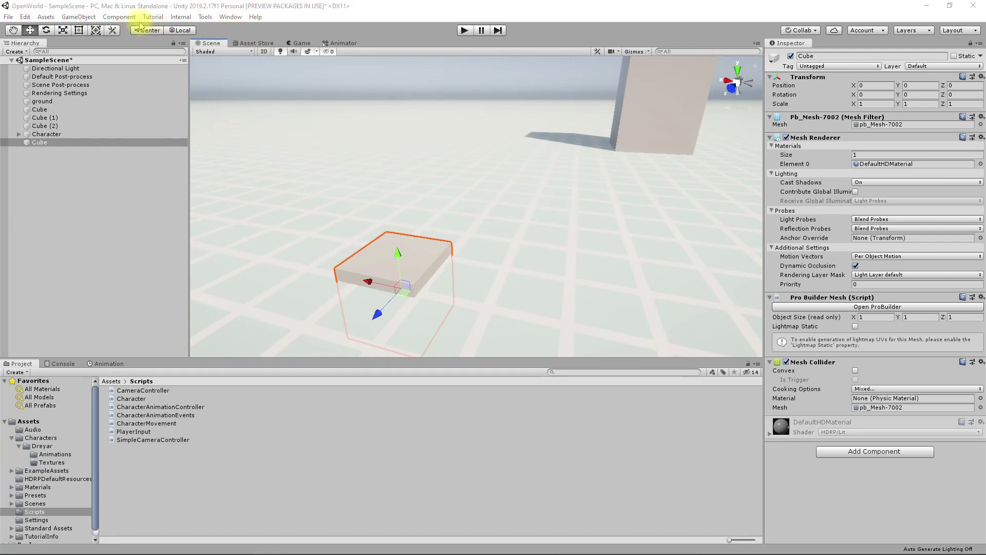
pyautogui.click(27, 17)
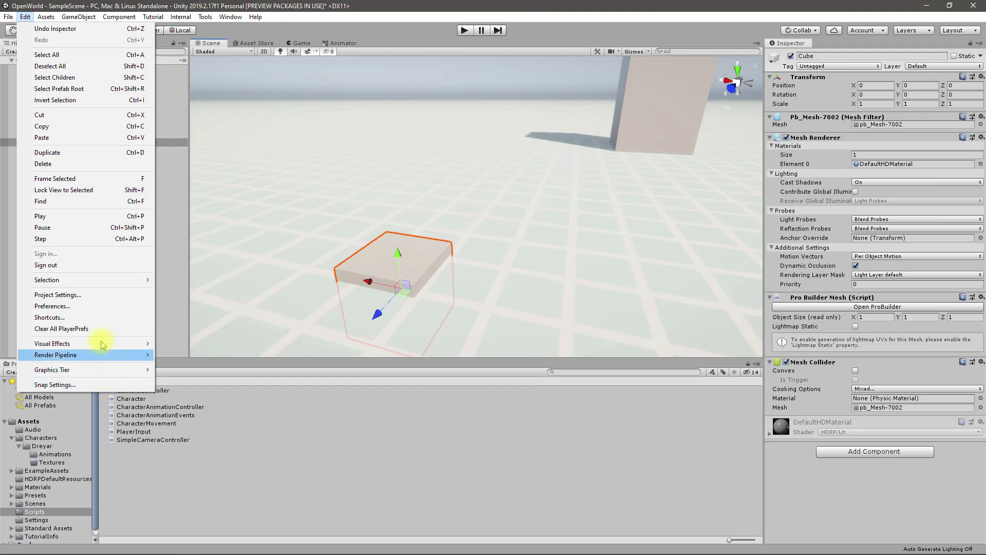
pyautogui.moveTo(97, 281)
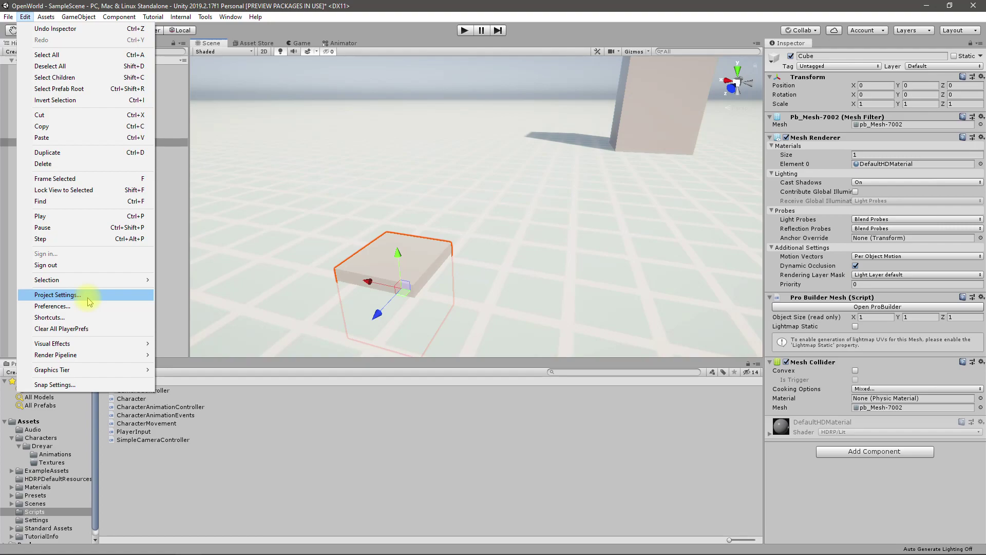
pyautogui.click(89, 299)
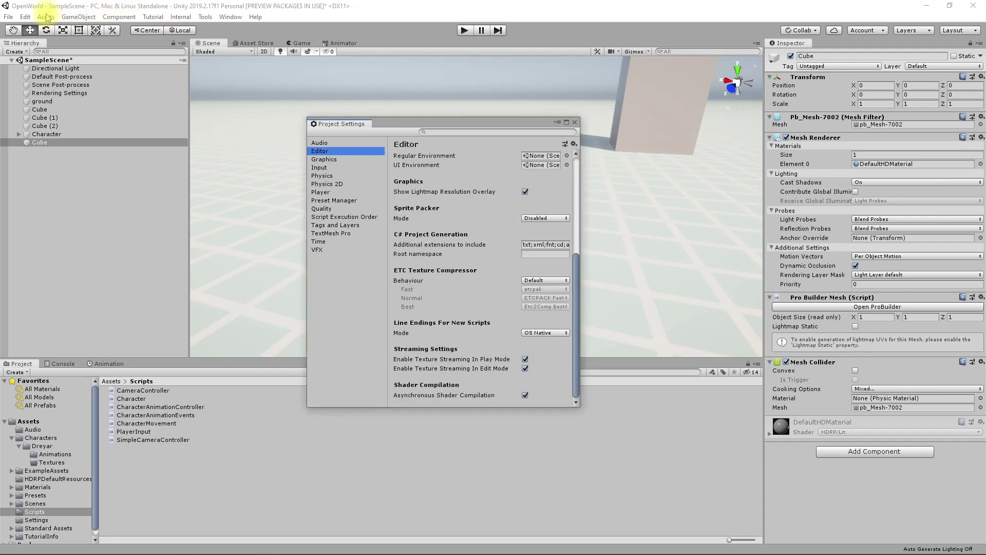
# Open the Snap Settings, close the Project Settings and set the scale snap increment to 1.
pyautogui.click(42, 18)
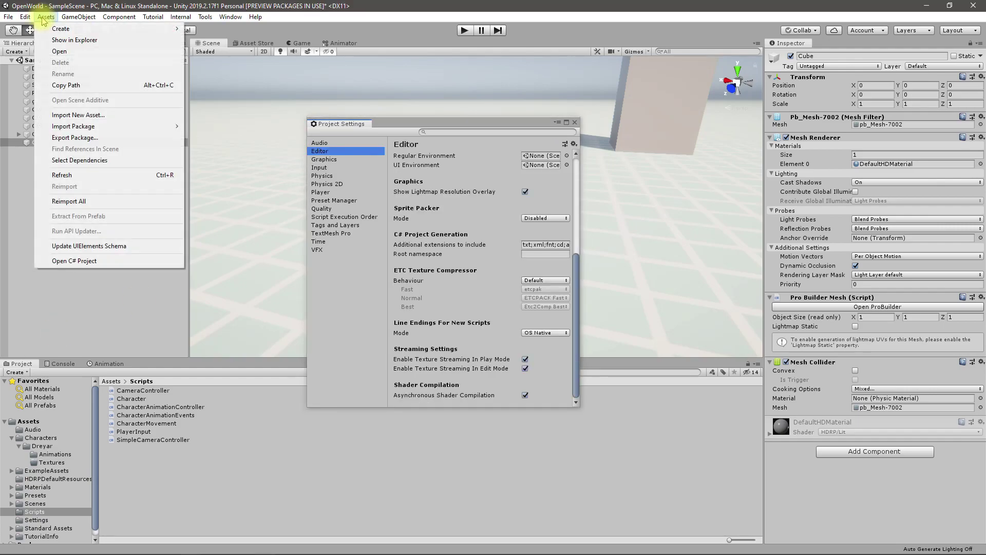
pyautogui.moveTo(24, 17)
pyautogui.click(55, 385)
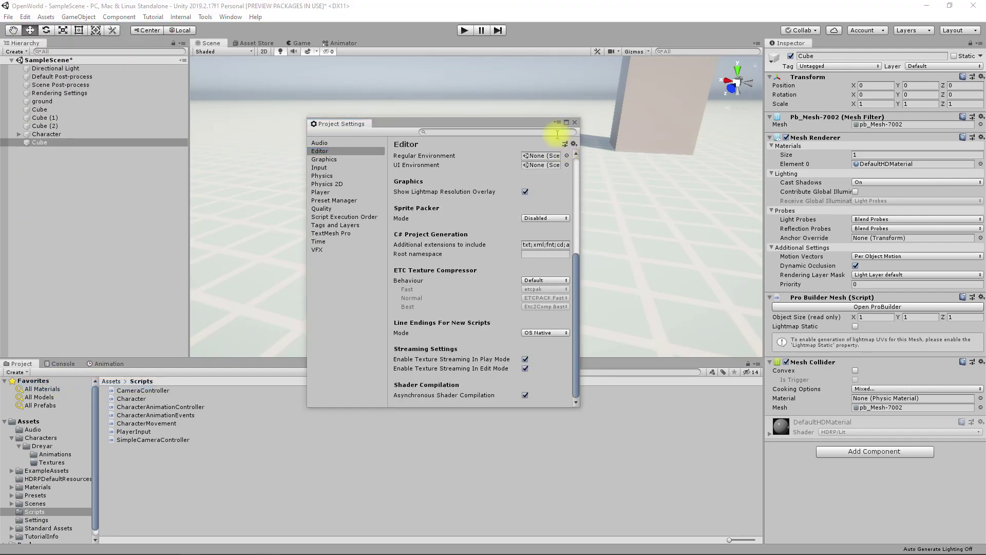
pyautogui.click(574, 123)
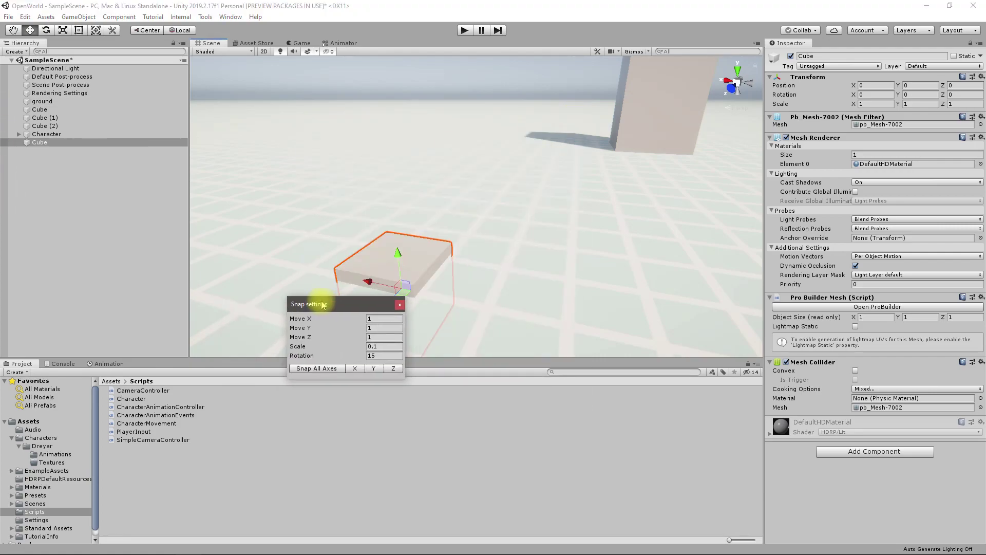
pyautogui.moveTo(319, 302); pyautogui.dragTo(315, 253)
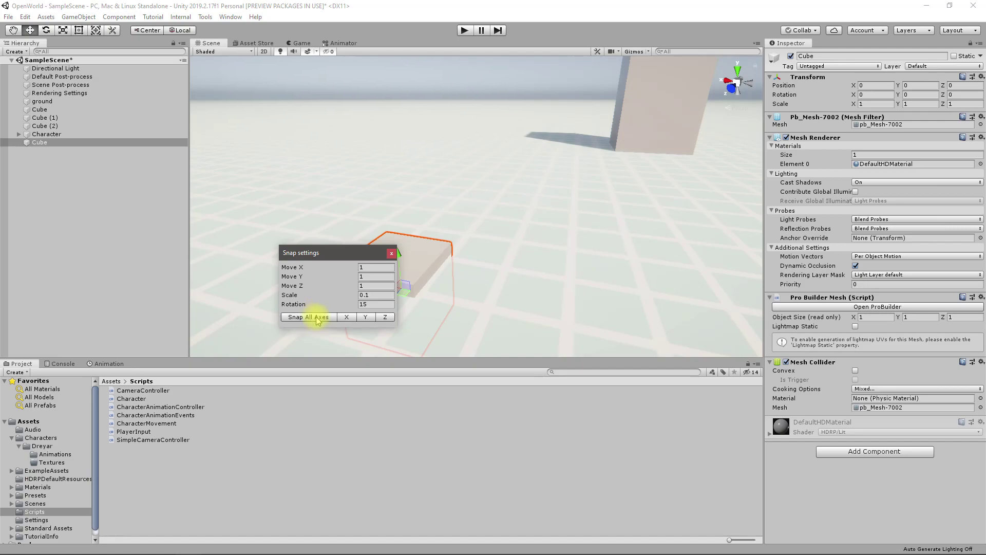
pyautogui.click(378, 295)
pyautogui.write('1')
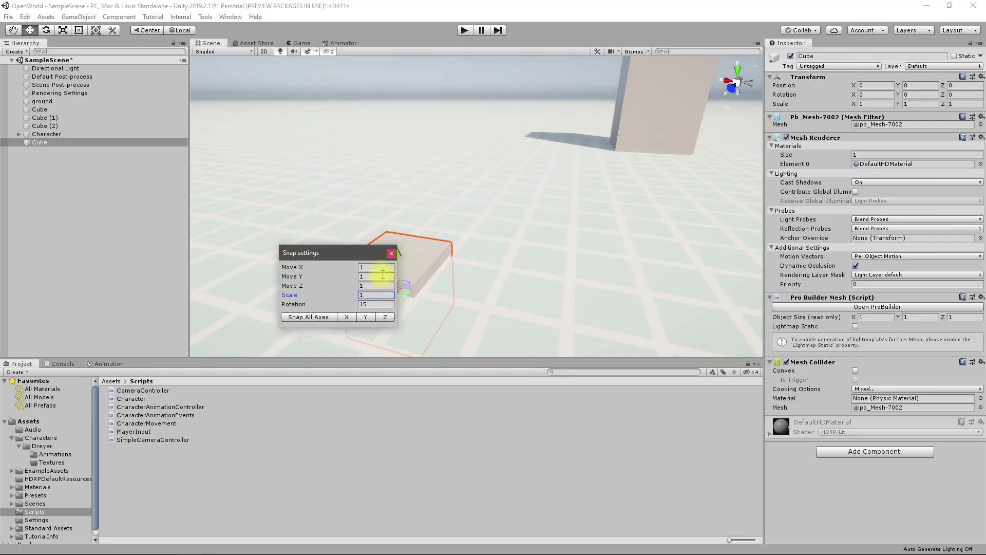
pyautogui.click(392, 254)
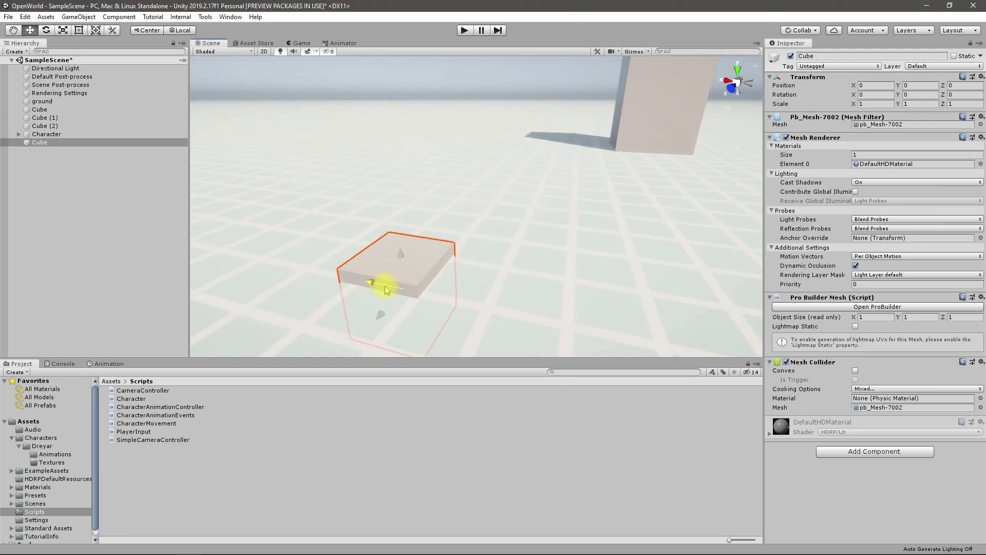
# Try moving the cube freely, undo the move and reopen the Snap Settings to check the increments.
pyautogui.moveTo(386, 286); pyautogui.dragTo(406, 301)
pyautogui.hotkey('ctrl', 'z')
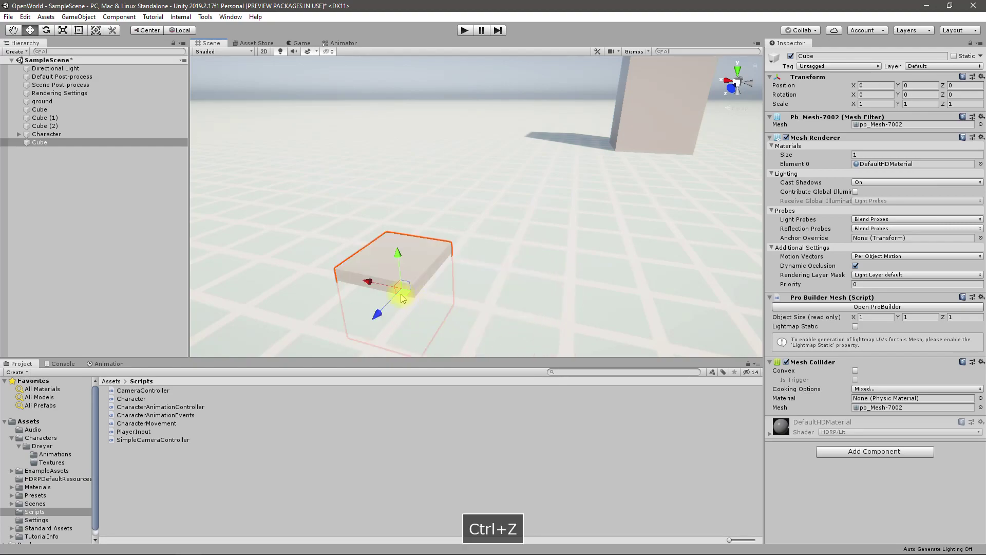
pyautogui.click(45, 16)
pyautogui.moveTo(25, 17)
pyautogui.click(97, 385)
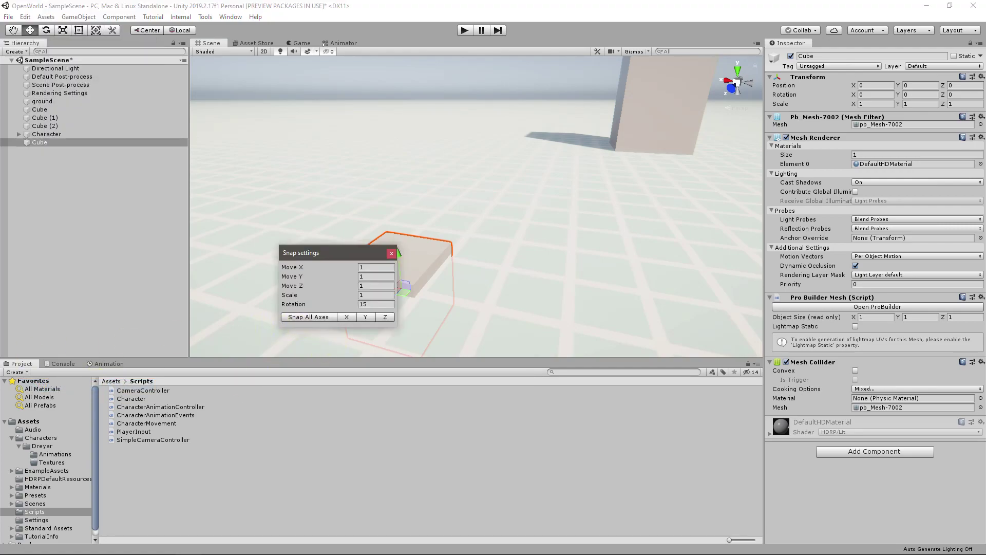
pyautogui.click(317, 356)
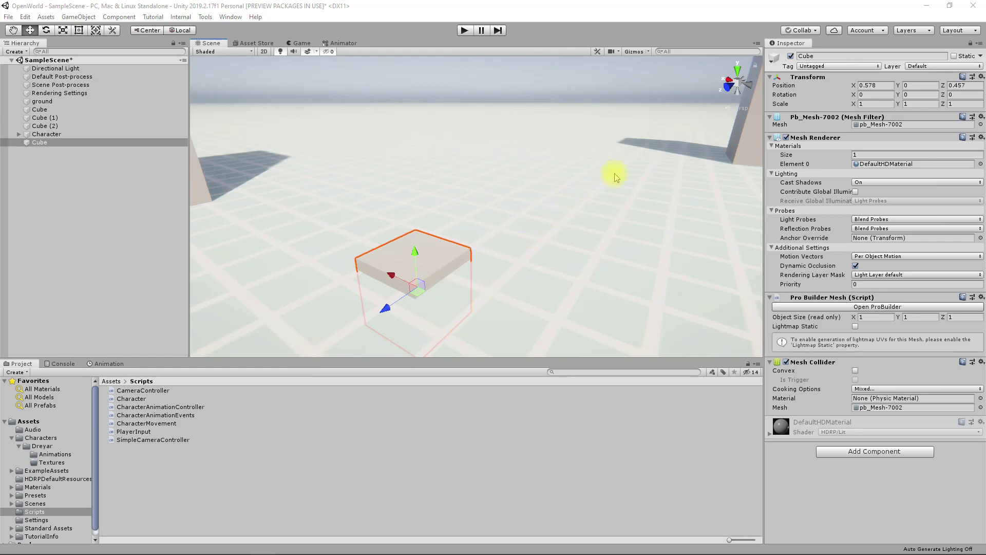
# Set the ProBuilder cube's X and Z positions to 0.
pyautogui.click(881, 85)
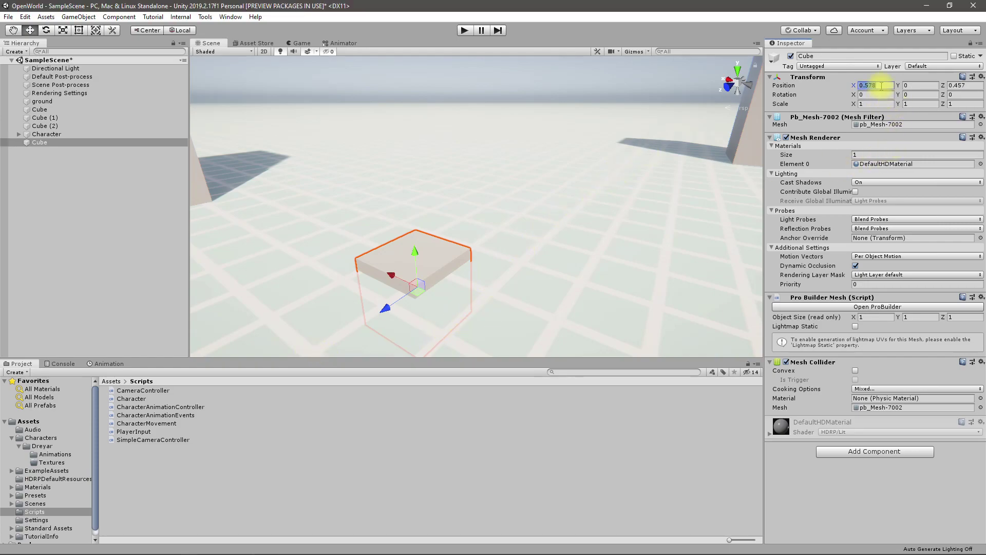
pyautogui.write('0')
pyautogui.press('Tab')
pyautogui.press('Tab')
pyautogui.write('0')
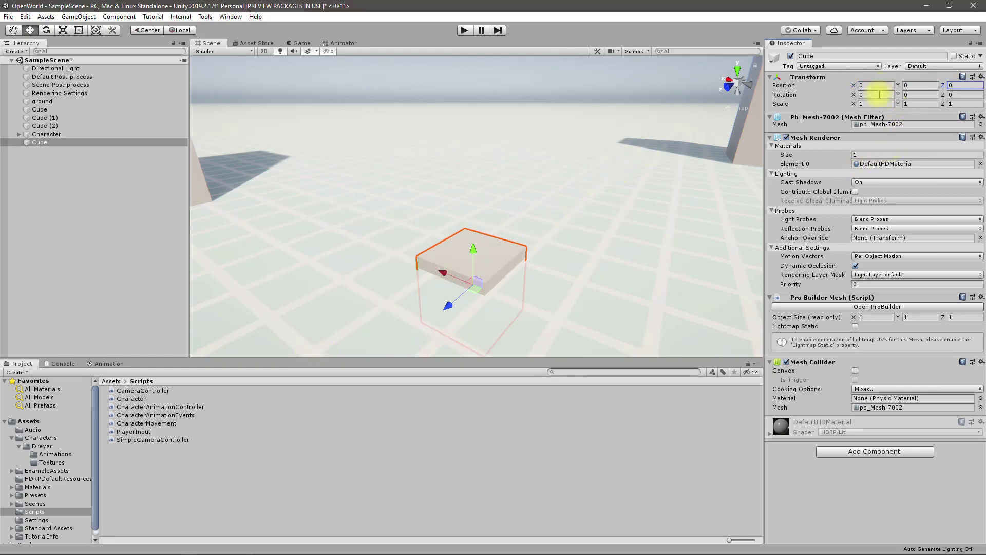
# Test snapped movement by shifting the cube to Z -1 and returning it to Z 0.
pyautogui.moveTo(454, 308); pyautogui.dragTo(482, 284)
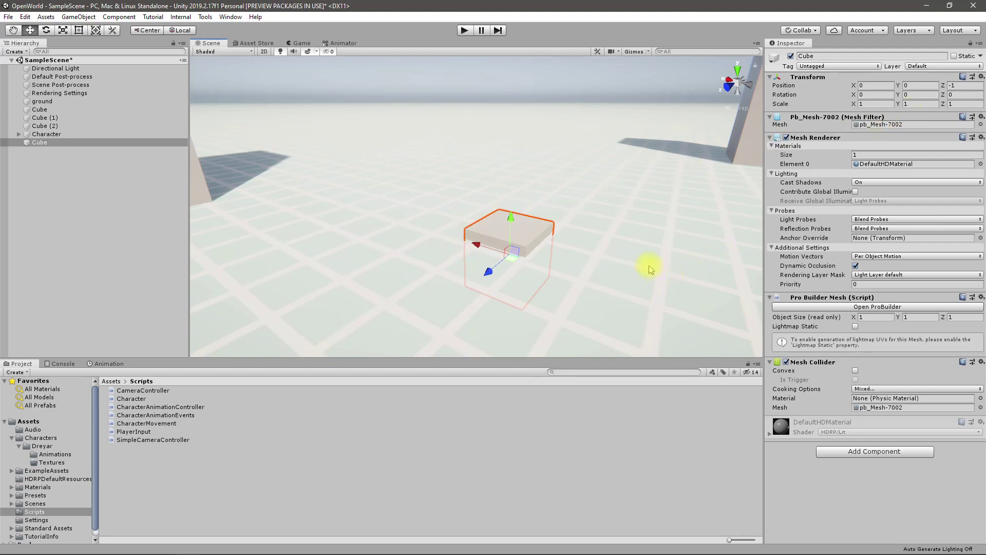
pyautogui.moveTo(510, 222)
pyautogui.mouseDown()
pyautogui.moveTo(511, 198)
pyautogui.moveTo(508, 218)
pyautogui.mouseUp()
# Delete the three tall pillar cubes from the scene, keeping the small ProBuilder cube.
pyautogui.moveTo(501, 266); pyautogui.dragTo(579, 242)
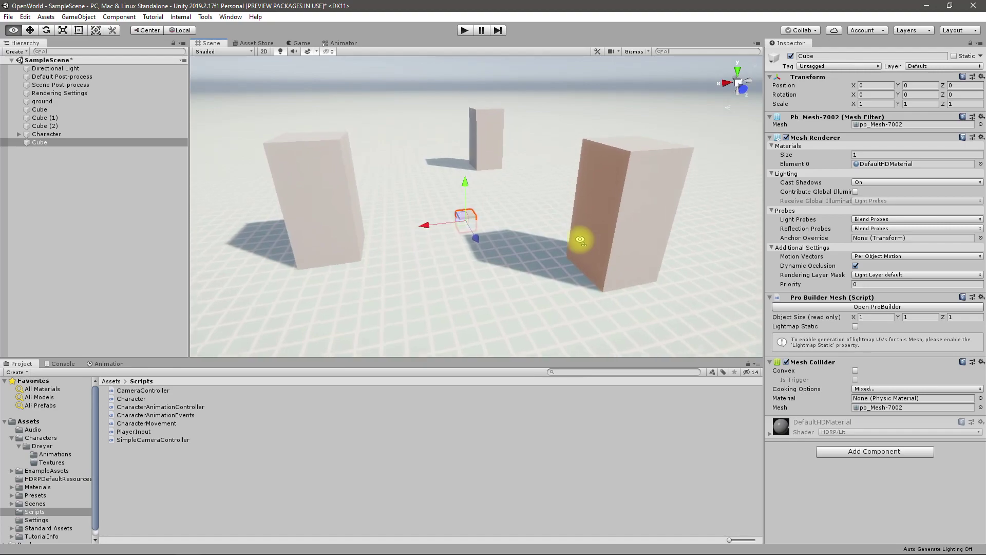
pyautogui.click(335, 215)
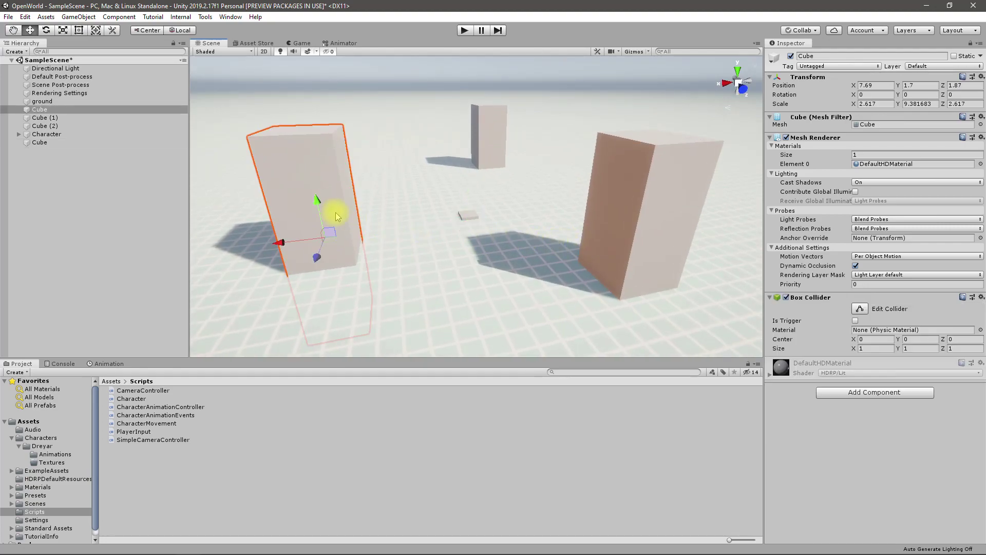
pyautogui.press('Delete')
pyautogui.click(628, 224)
pyautogui.press('Delete')
pyautogui.click(480, 137)
pyautogui.press('Delete')
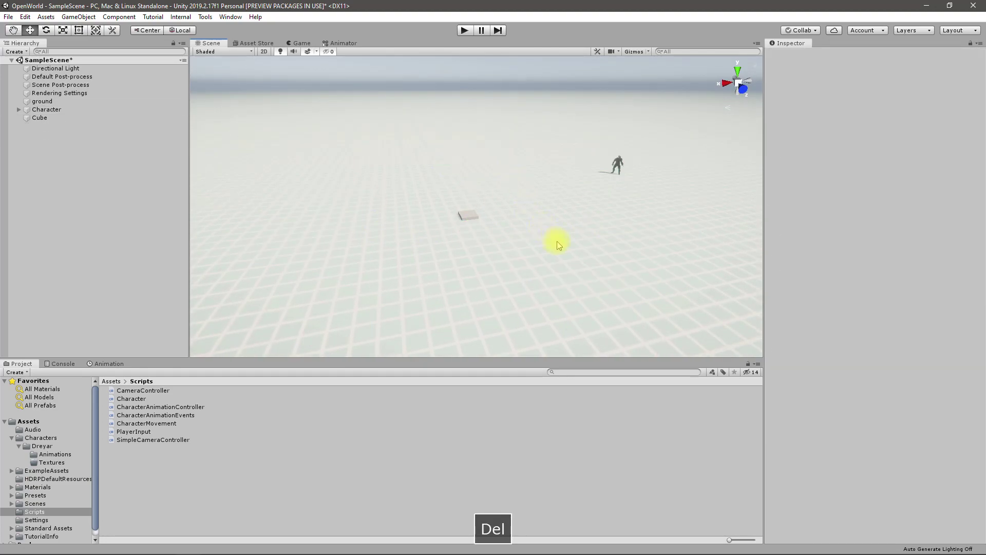
# Select the ProBuilder cube, open the ProBuilder window for it and dock the window beside the Inspector.
pyautogui.keyDown('alt'); pyautogui.moveTo(558, 243); pyautogui.dragTo(430, 242); pyautogui.keyUp('alt')
pyautogui.click(431, 241)
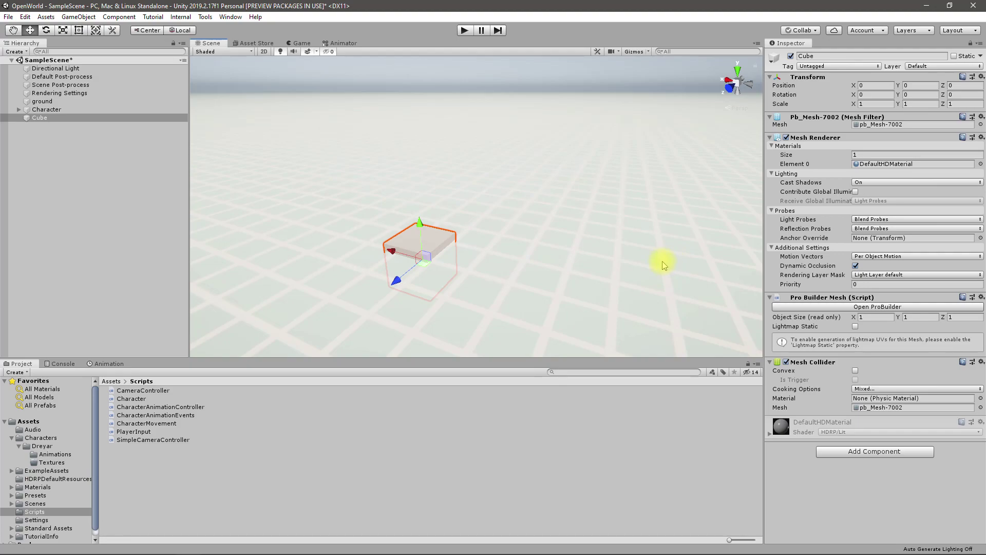
pyautogui.click(903, 307)
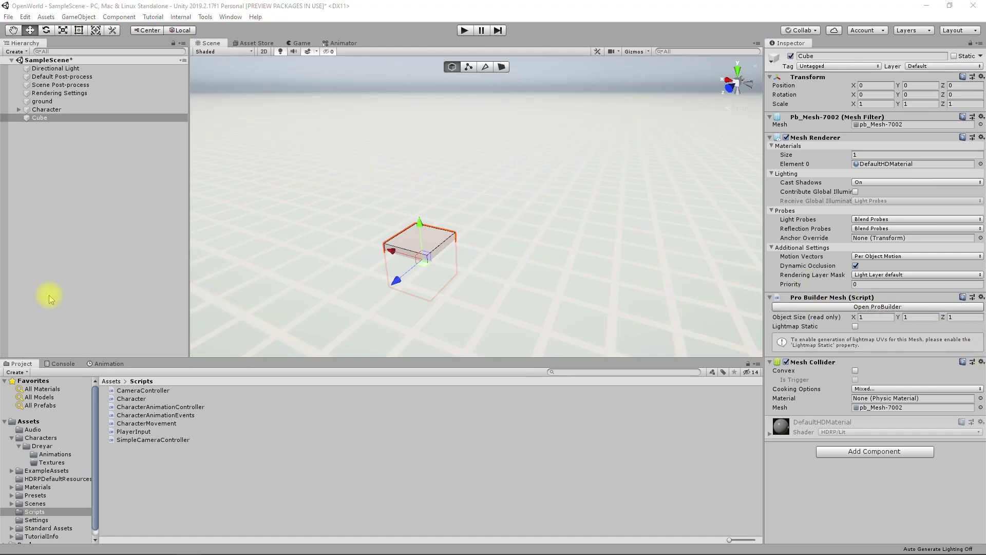
pyautogui.moveTo(610, 402); pyautogui.dragTo(838, 46)
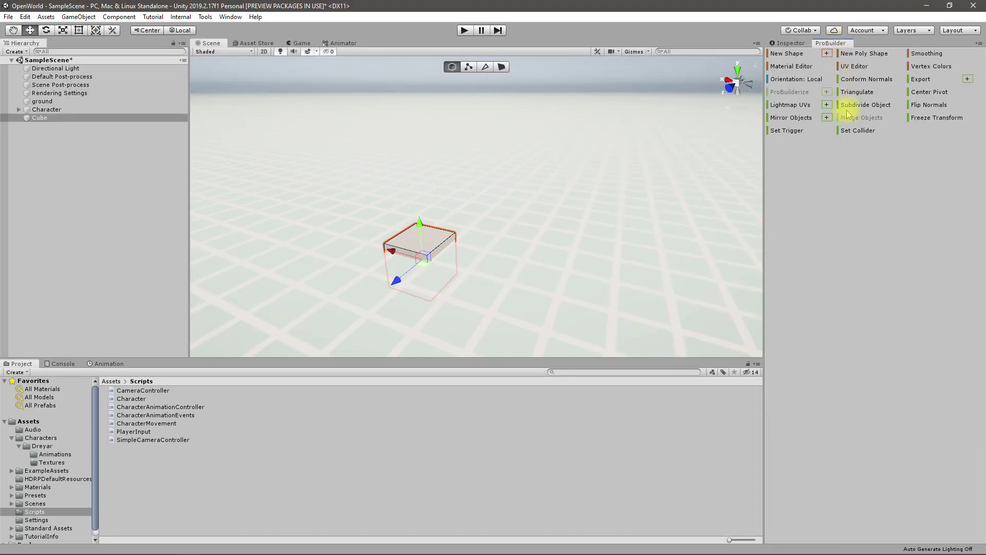
# Try stretching the cube along its Z axis with the Scale tool, and undo the change.
pyautogui.press('w')
pyautogui.moveTo(521, 236)
pyautogui.mouseDown(button='right')
pyautogui.moveTo(515, 256)
pyautogui.moveTo(508, 249)
pyautogui.mouseUp(button='right')
pyautogui.click(455, 201)
pyautogui.click(451, 200)
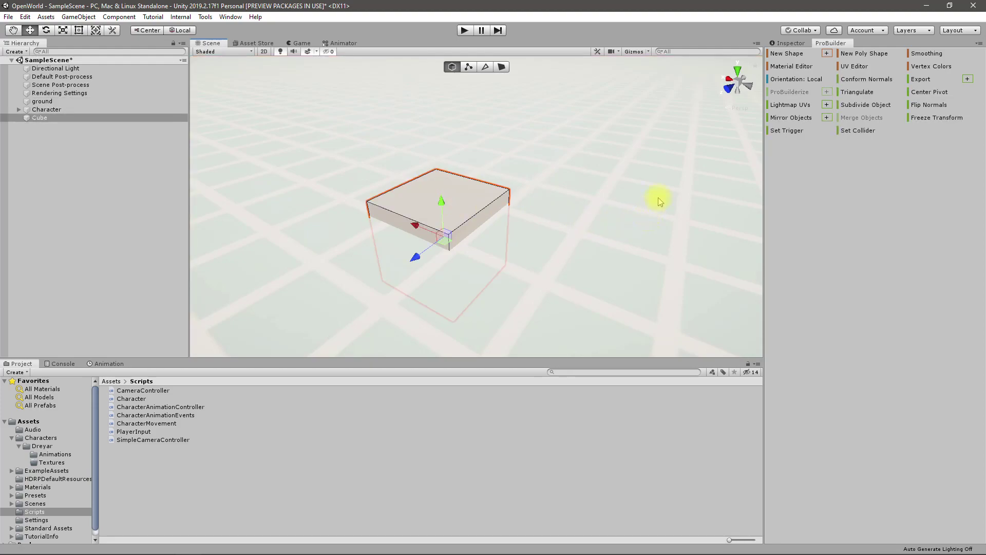
pyautogui.click(403, 215)
pyautogui.click(435, 192)
pyautogui.press('r')
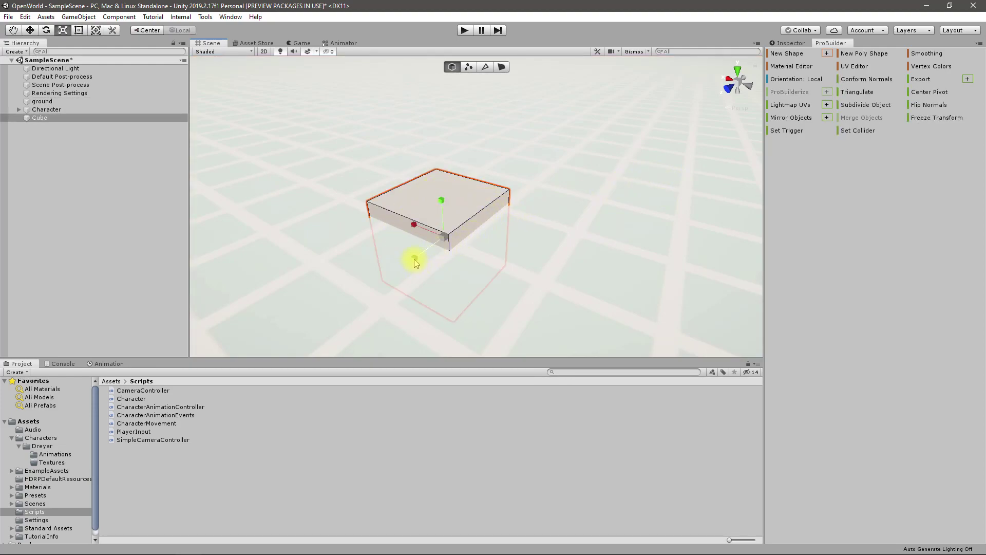
pyautogui.moveTo(414, 259); pyautogui.dragTo(380, 278)
pyautogui.hotkey('ctrl', 'z')
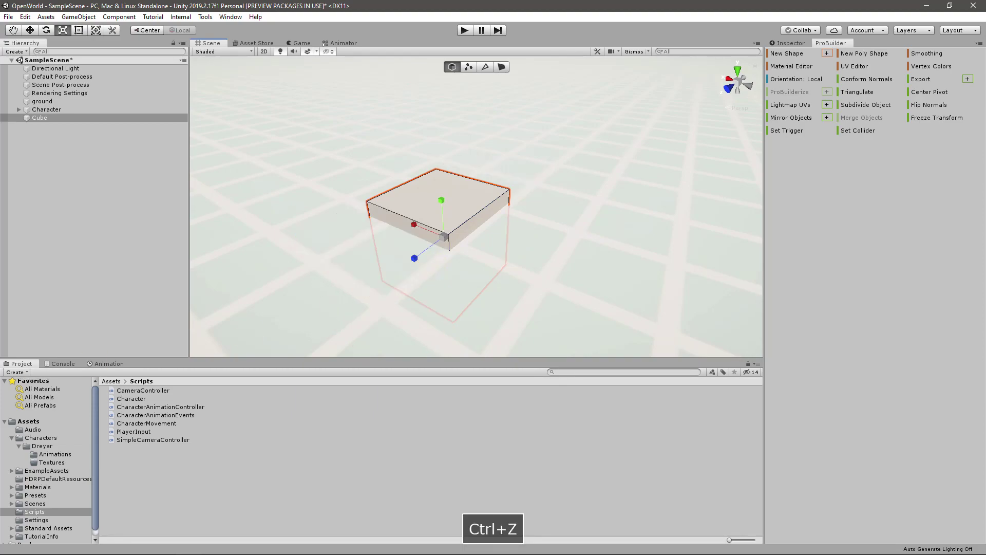
pyautogui.keyDown('alt'); pyautogui.moveTo(660, 203); pyautogui.dragTo(581, 238); pyautogui.keyUp('alt')
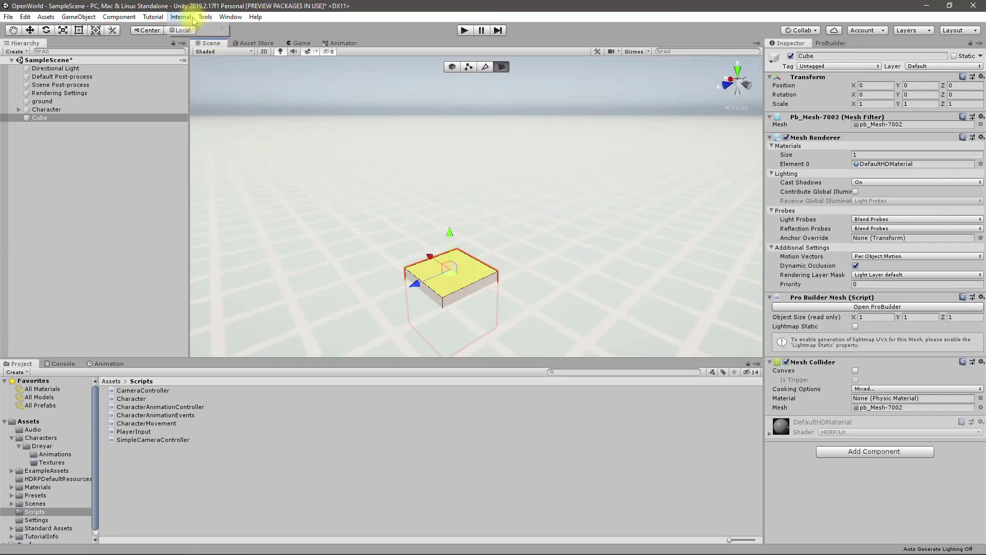
# Bring up the ProBuilder window for the cube.
pyautogui.click(226, 18)
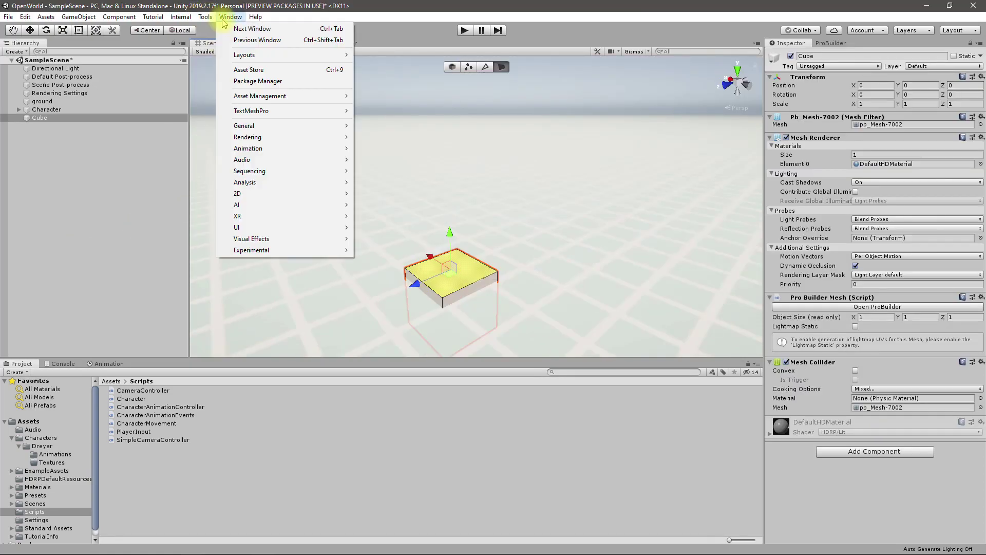
pyautogui.click(222, 20)
pyautogui.click(208, 19)
pyautogui.moveTo(215, 30)
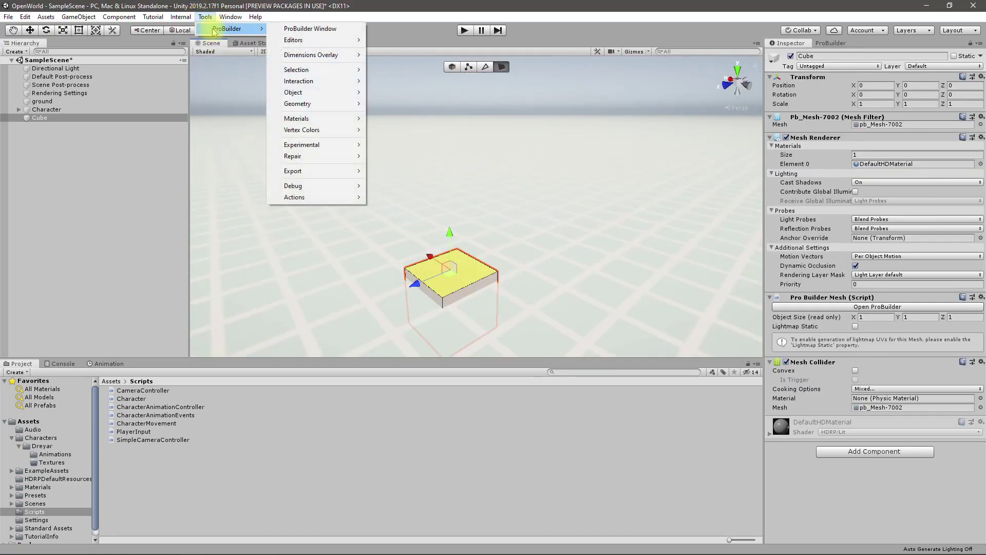
pyautogui.click(318, 28)
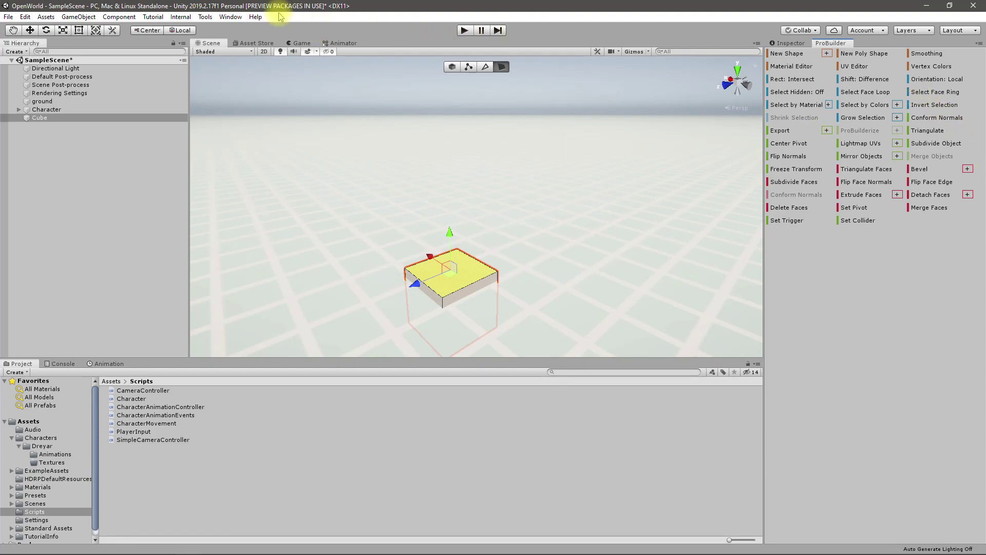
pyautogui.click(226, 18)
pyautogui.click(205, 17)
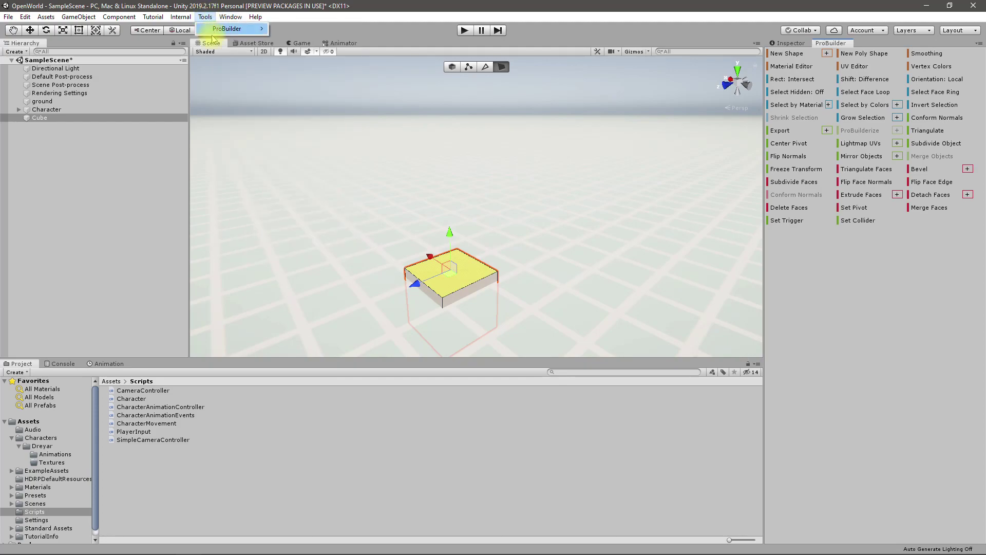
pyautogui.moveTo(227, 29)
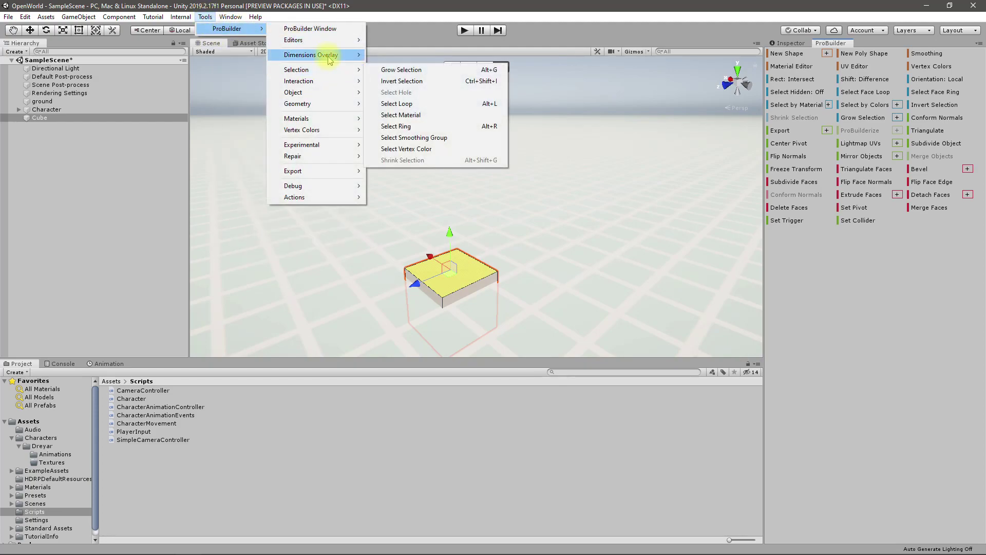
pyautogui.moveTo(337, 43)
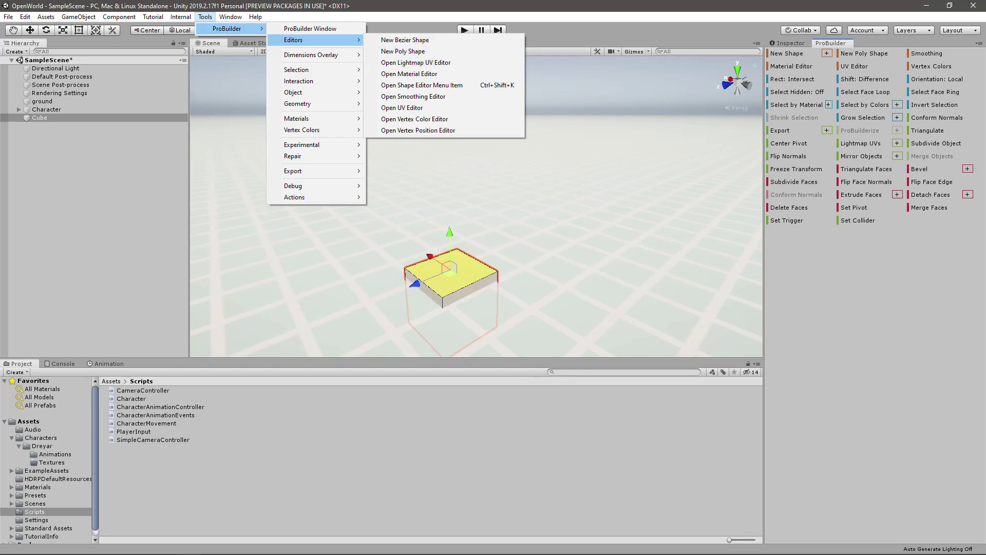
pyautogui.click(422, 52)
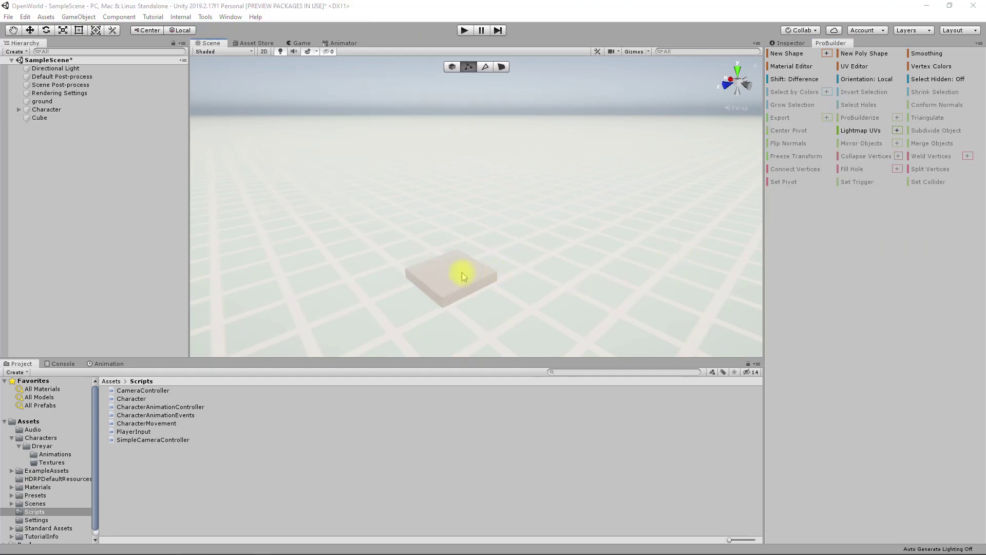
# Select the cube and switch through the object, vertex and edge selection modes, ending in face selection.
pyautogui.click(445, 271)
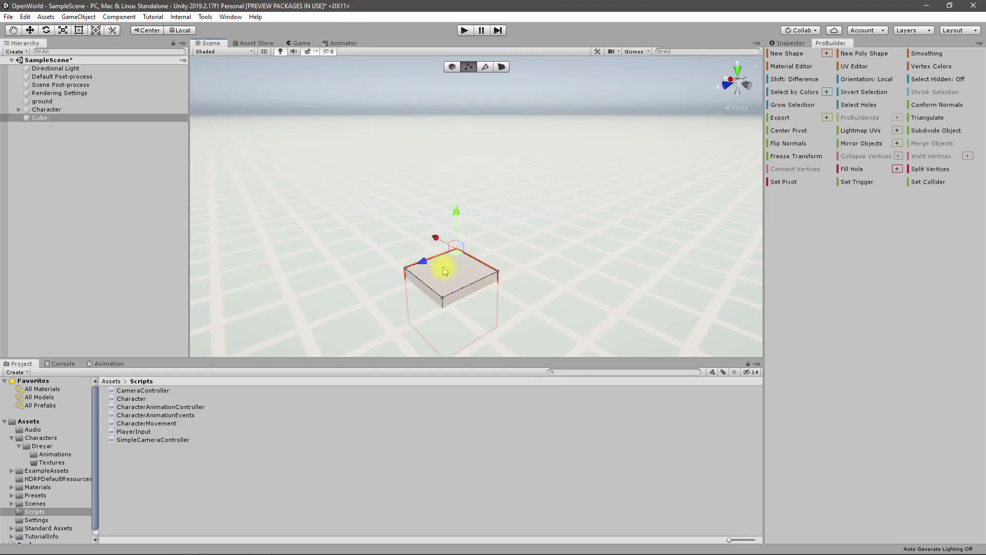
pyautogui.click(501, 66)
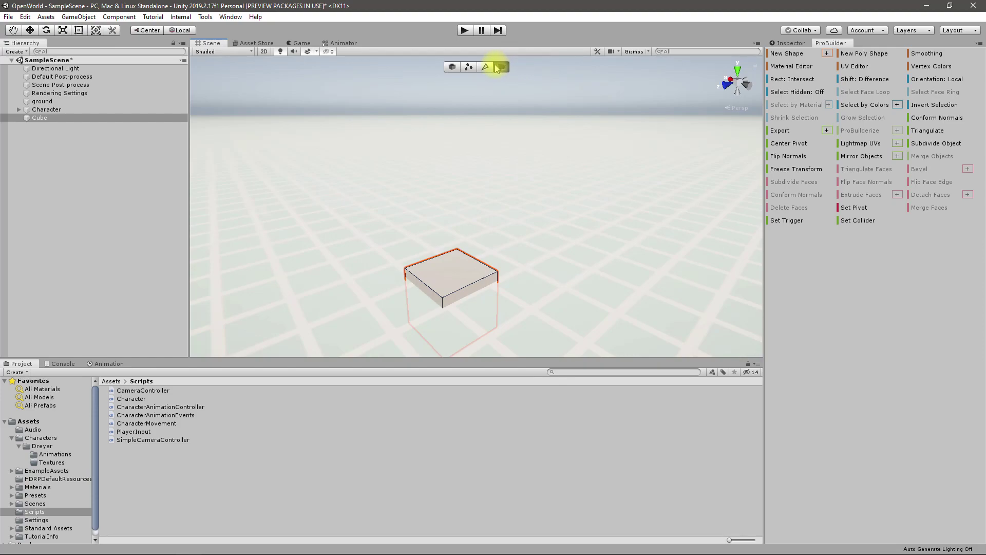
pyautogui.click(452, 67)
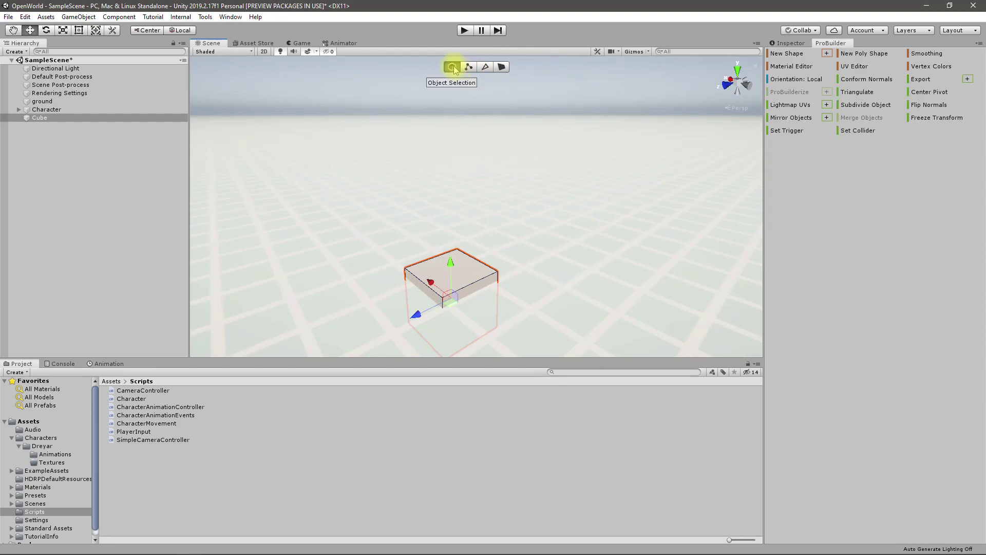
pyautogui.click(469, 68)
pyautogui.click(484, 68)
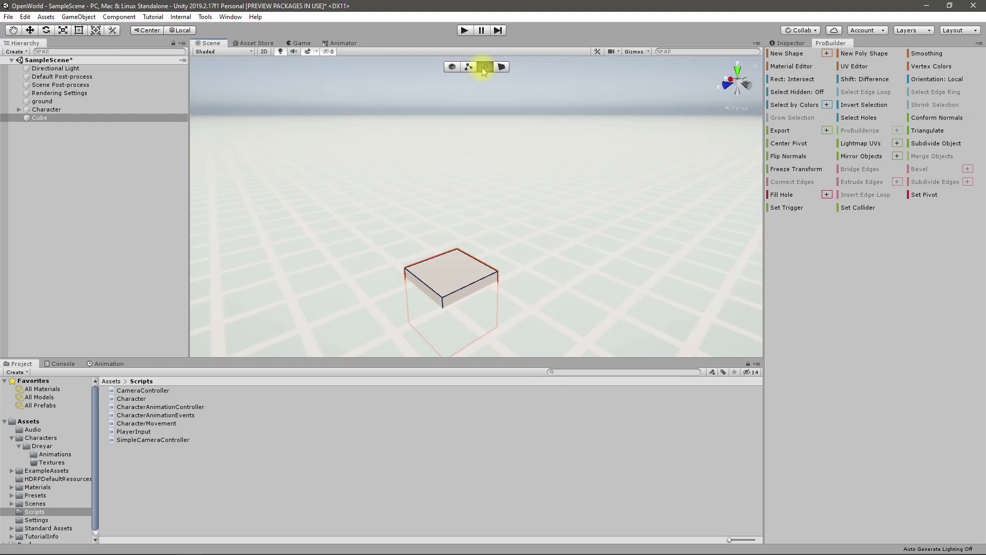
pyautogui.click(503, 68)
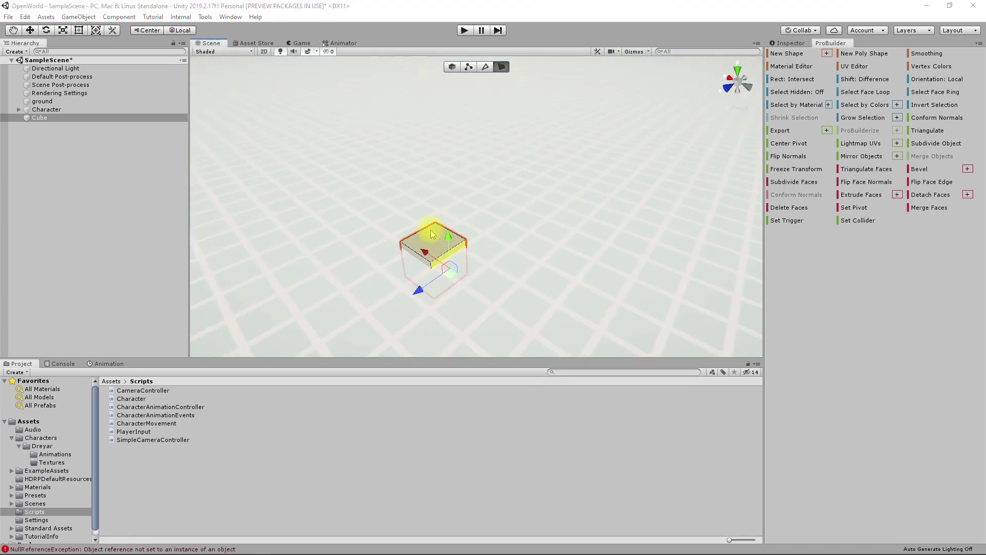
# Extrude the cube's top face upward once.
pyautogui.click(444, 240)
pyautogui.click(440, 243)
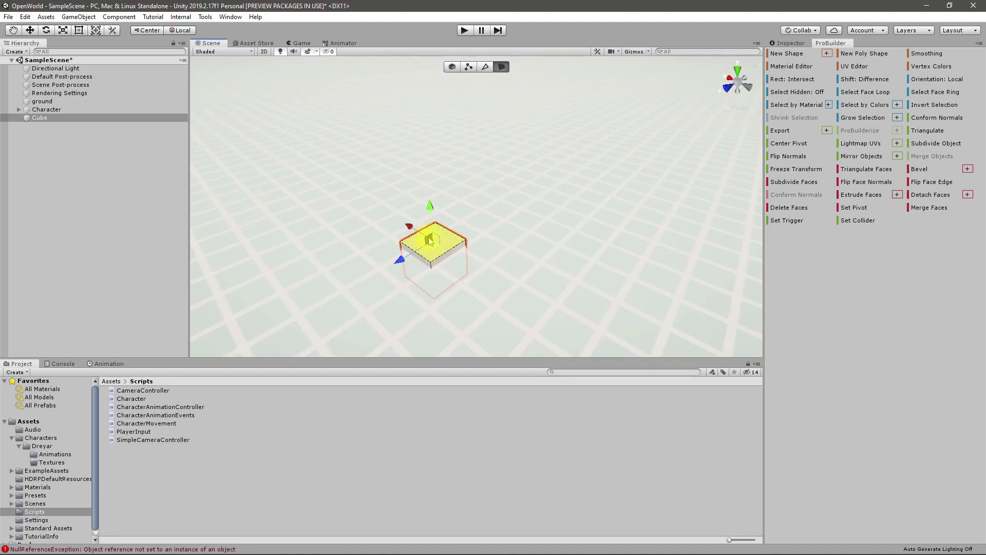
pyautogui.hotkey('ctrl', 'e')
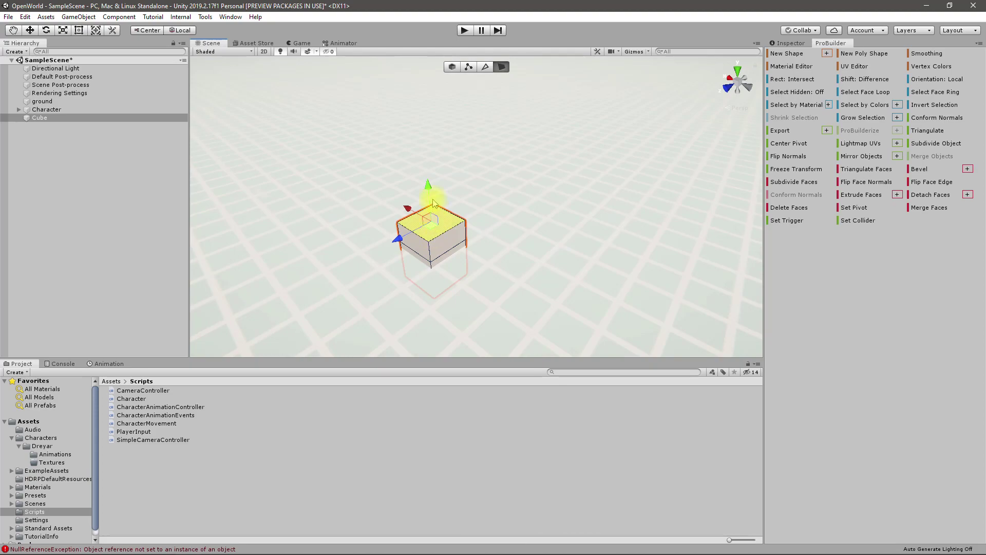
# Extrude two adjacent lower side faces of the cube outward once each to form low steps.
pyautogui.keyDown('alt'); pyautogui.moveTo(469, 260); pyautogui.dragTo(378, 243); pyautogui.keyUp('alt')
pyautogui.click(375, 242)
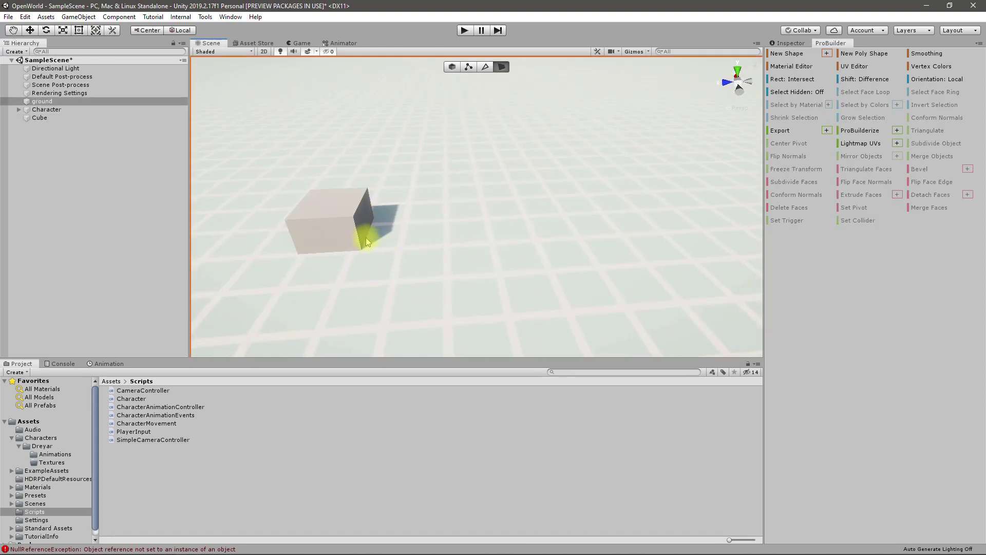
pyautogui.click(366, 237)
pyautogui.hotkey('ctrl', 'e')
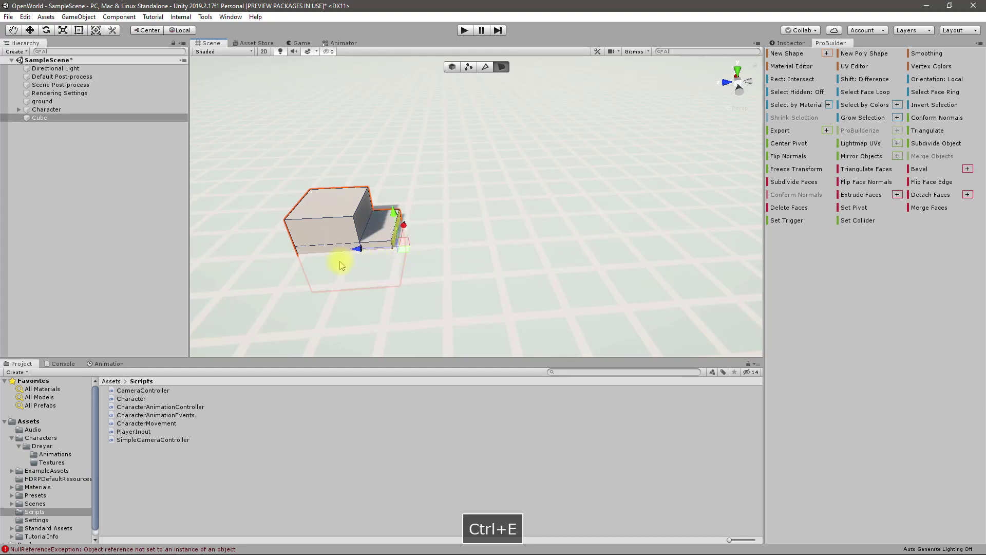
pyautogui.click(331, 260)
pyautogui.click(338, 247)
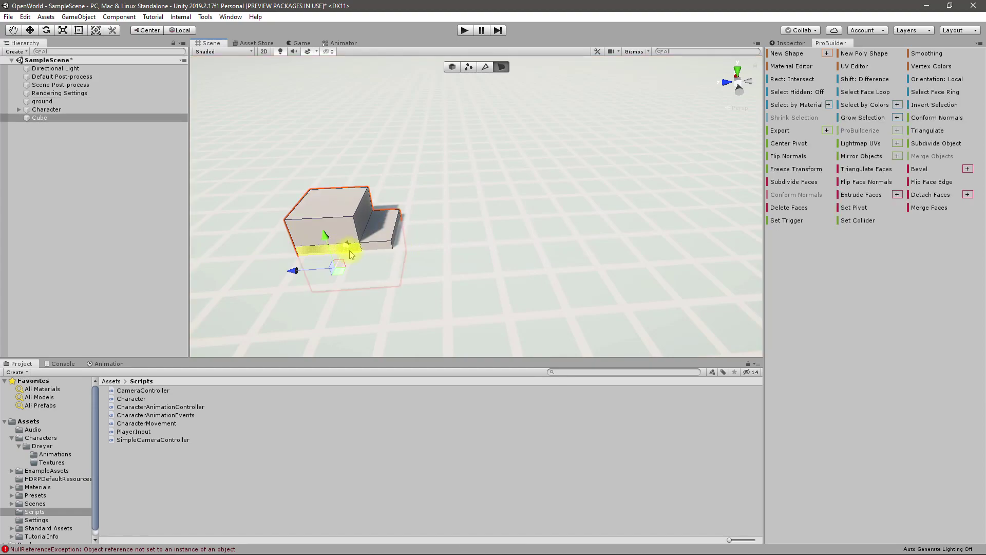
pyautogui.hotkey('ctrl', 'e')
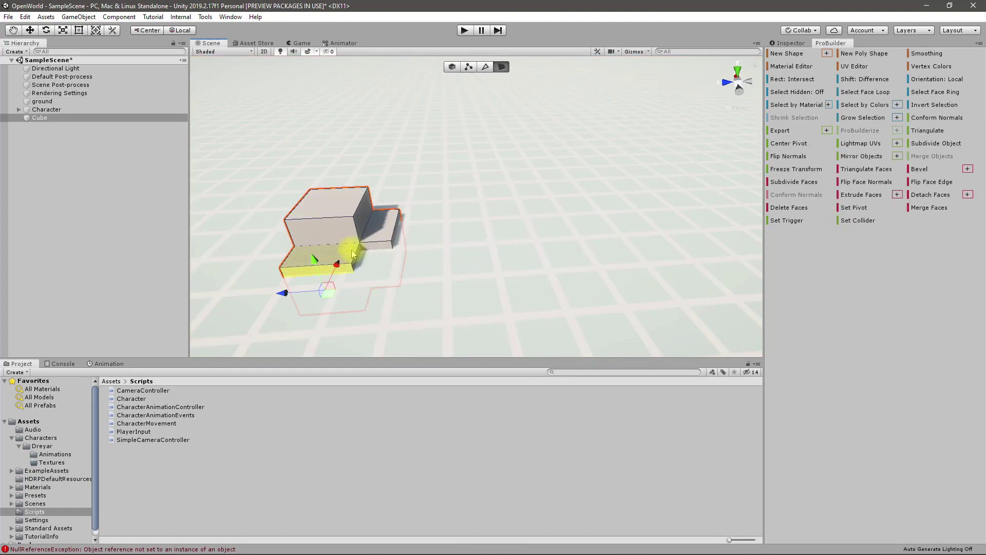
# Pull the end face of a low step outward along the X axis into a long, flat strip.
pyautogui.keyDown('alt'); pyautogui.moveTo(354, 254); pyautogui.dragTo(624, 309); pyautogui.keyUp('alt')
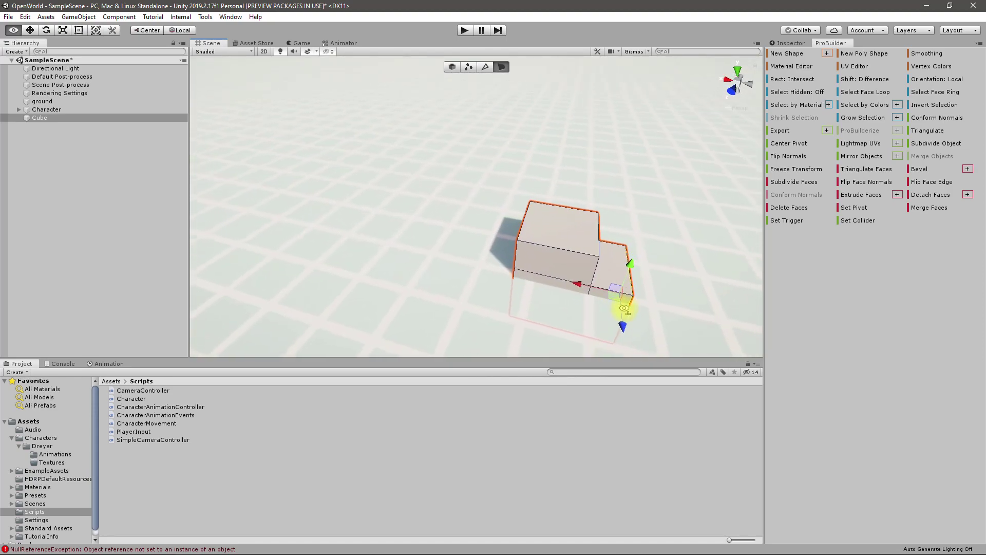
pyautogui.moveTo(624, 308); pyautogui.dragTo(619, 317, button='right')
pyautogui.press('d')
pyautogui.press('s')
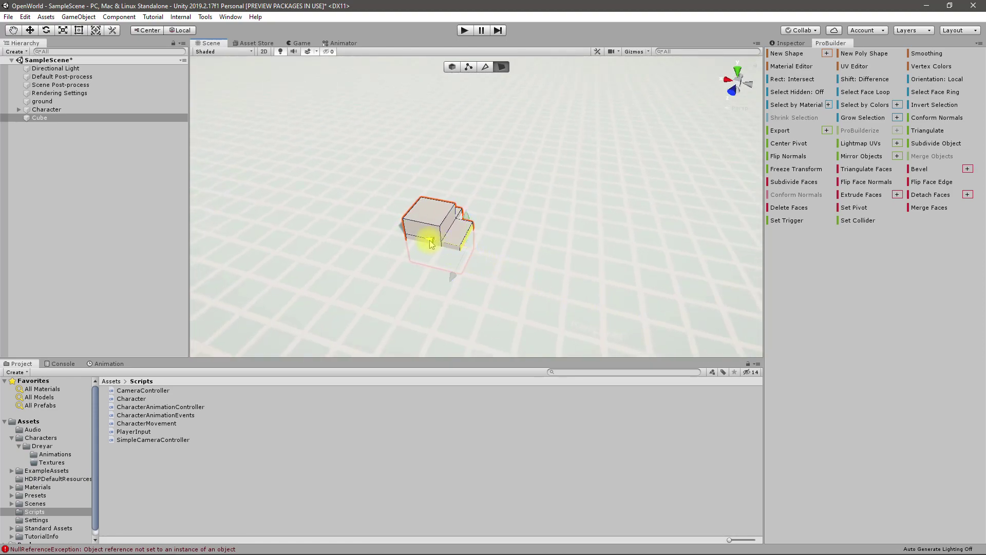
pyautogui.moveTo(431, 243); pyautogui.dragTo(748, 308)
pyautogui.keyDown('alt'); pyautogui.moveTo(628, 297); pyautogui.dragTo(576, 279); pyautogui.keyUp('alt')
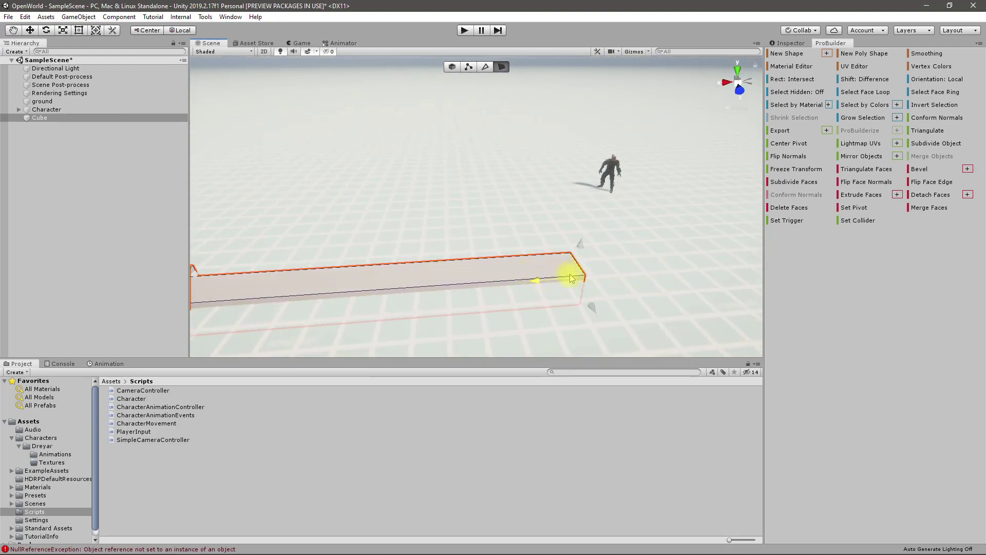
# Extrude the long side face of the flat strip outward to form a wide floor platform.
pyautogui.keyDown('alt'); pyautogui.moveTo(740, 266); pyautogui.dragTo(445, 254); pyautogui.keyUp('alt')
pyautogui.click(393, 268)
pyautogui.moveTo(387, 212); pyautogui.dragTo(560, 263)
pyautogui.hotkey('ctrl', 'z')
pyautogui.hotkey('ctrl', 'e')
pyautogui.hotkey('ctrl', 'z')
pyautogui.moveTo(480, 224); pyautogui.dragTo(362, 153, button='right')
pyautogui.press('w')
pyautogui.scroll(2, 482, 178)
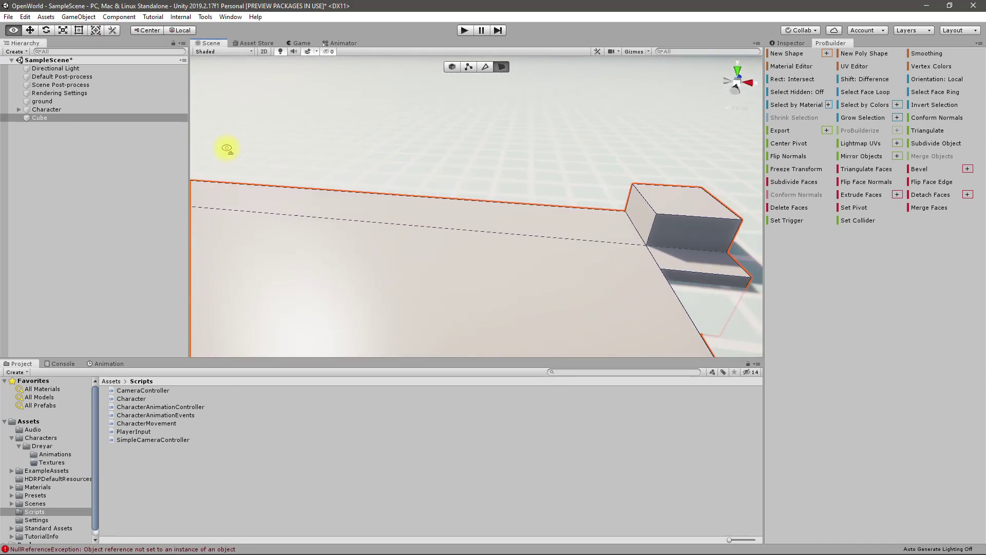
# Extrude the top face of the raised corner block upward repeatedly to build a tall pillar.
pyautogui.moveTo(226, 148); pyautogui.dragTo(241, 151, button='right')
pyautogui.click(597, 230)
pyautogui.moveTo(597, 230); pyautogui.dragTo(549, 240, button='right')
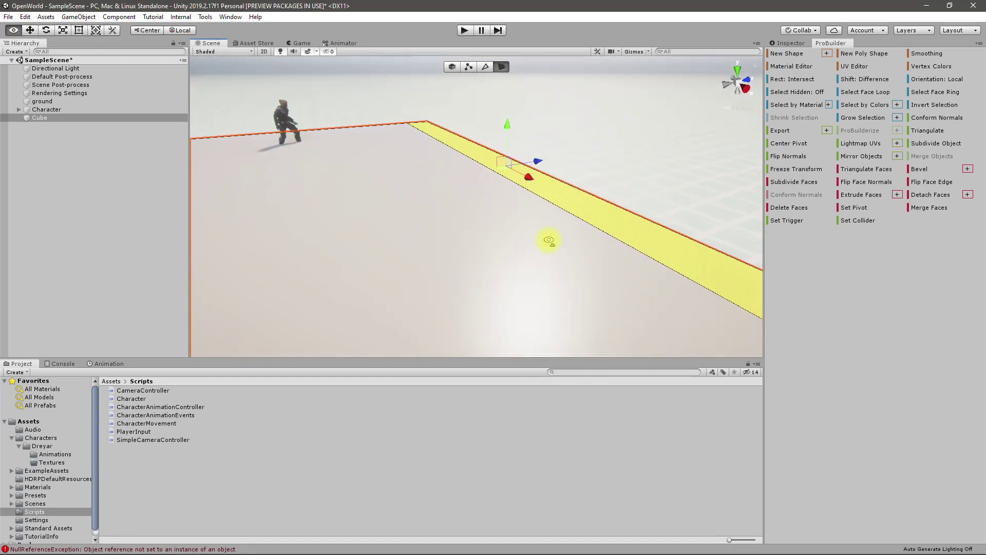
pyautogui.keyDown('alt'); pyautogui.moveTo(548, 240); pyautogui.dragTo(539, 221); pyautogui.keyUp('alt')
pyautogui.click(367, 179)
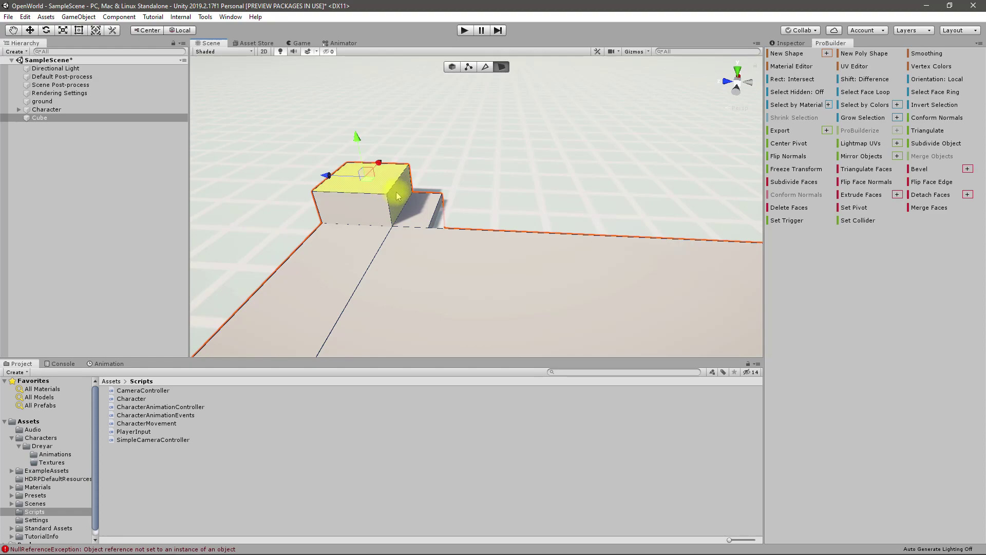
pyautogui.hotkey('ctrl', 'w')
pyautogui.hotkey('ctrl', 'e')
pyautogui.hotkey('ctrl', 'e')
pyautogui.hotkey('ctrl', 'e')
pyautogui.hotkey('ctrl', 'e')
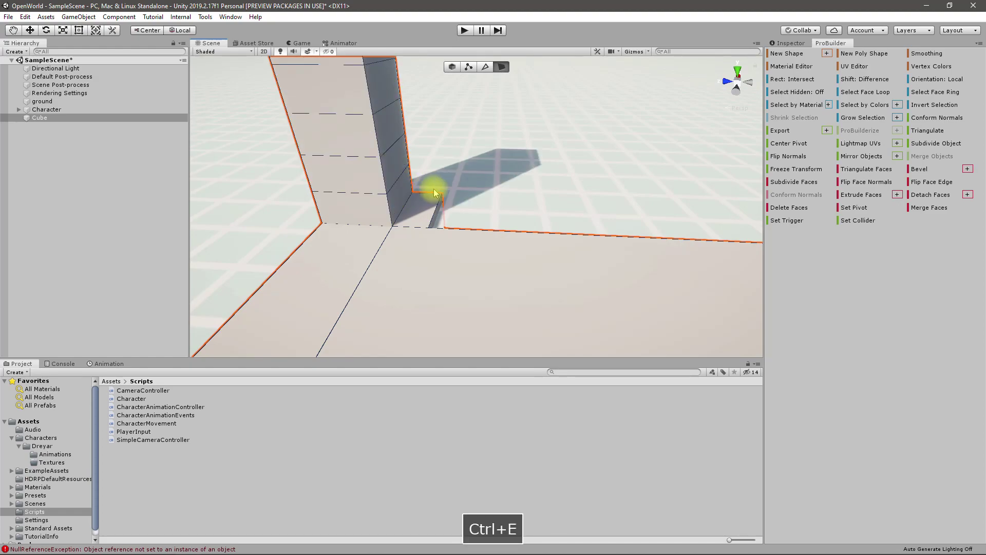
pyautogui.moveTo(434, 193); pyautogui.dragTo(412, 154, button='right')
pyautogui.scroll(-6, 412, 154)
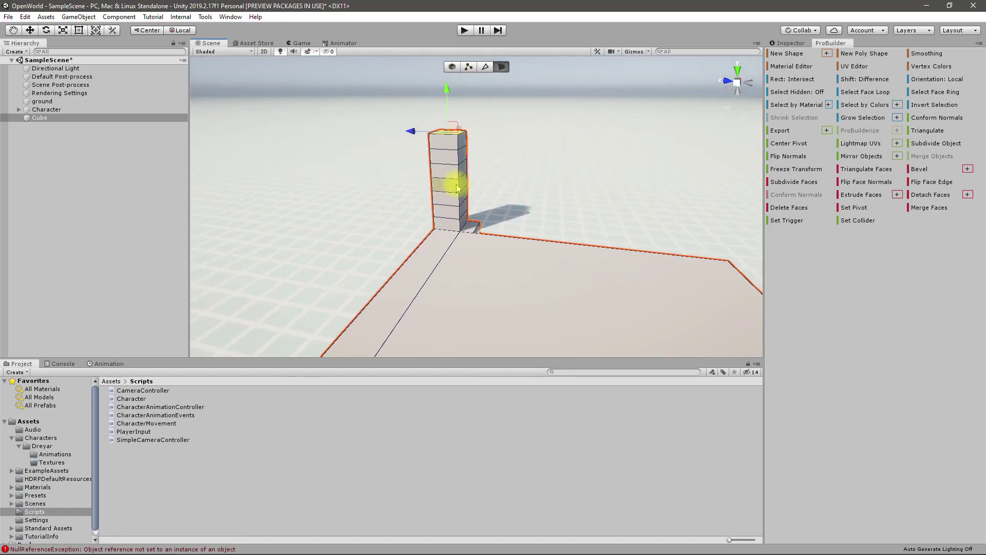
pyautogui.hotkey('ctrl', 'e')
pyautogui.hotkey('ctrl', 'e')
pyautogui.hotkey('ctrl', 'e')
pyautogui.hotkey('ctrl', 'e')
# Select the pillar's side faces that look along the platform's edge and extrude them repeatedly into a wall spanning that edge.
pyautogui.moveTo(566, 222)
pyautogui.mouseDown(button='right')
pyautogui.moveTo(568, 201)
pyautogui.moveTo(575, 207)
pyautogui.mouseUp(button='right')
pyautogui.press('d')
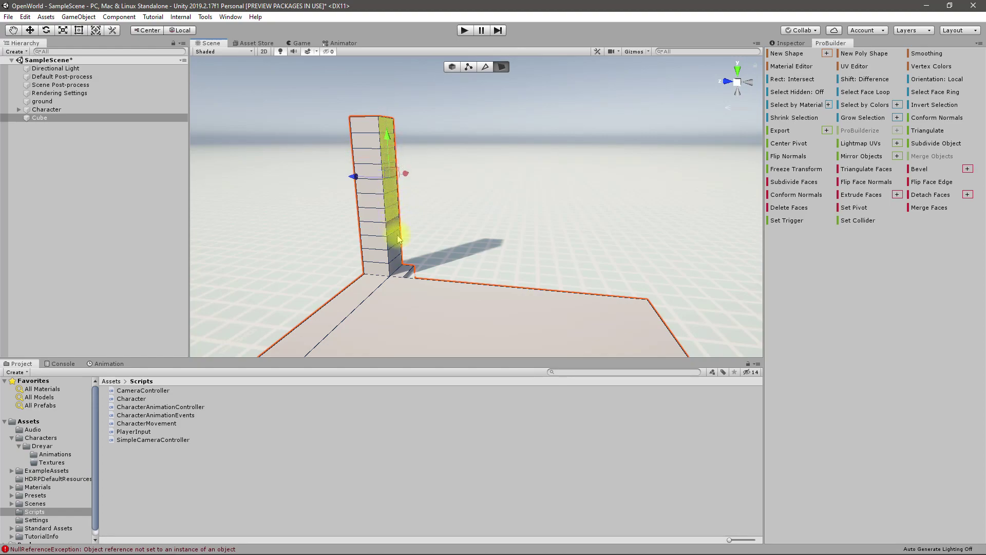
pyautogui.keyDown('shift'); pyautogui.click(629, 339); pyautogui.keyUp('shift')
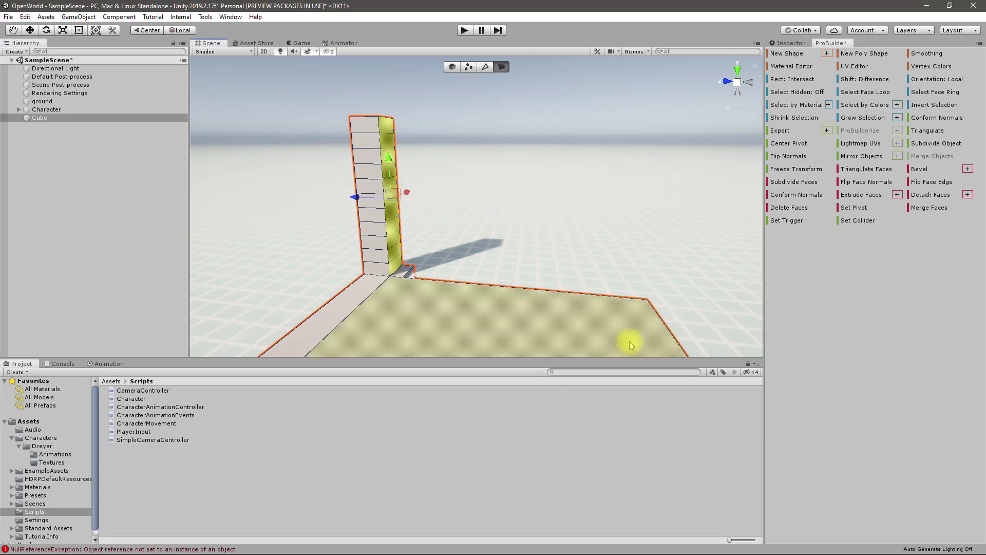
pyautogui.hotkey('ctrl', 'e')
pyautogui.hotkey('ctrl', 'e')
pyautogui.hotkey('ctrl', 'e')
pyautogui.hotkey('ctrl', 'e')
pyautogui.hotkey('ctrl', 'e')
pyautogui.hotkey('ctrl', 'e')
pyautogui.hotkey('ctrl', 'e')
pyautogui.hotkey('ctrl', 'e')
pyautogui.hotkey('ctrl', 'e')
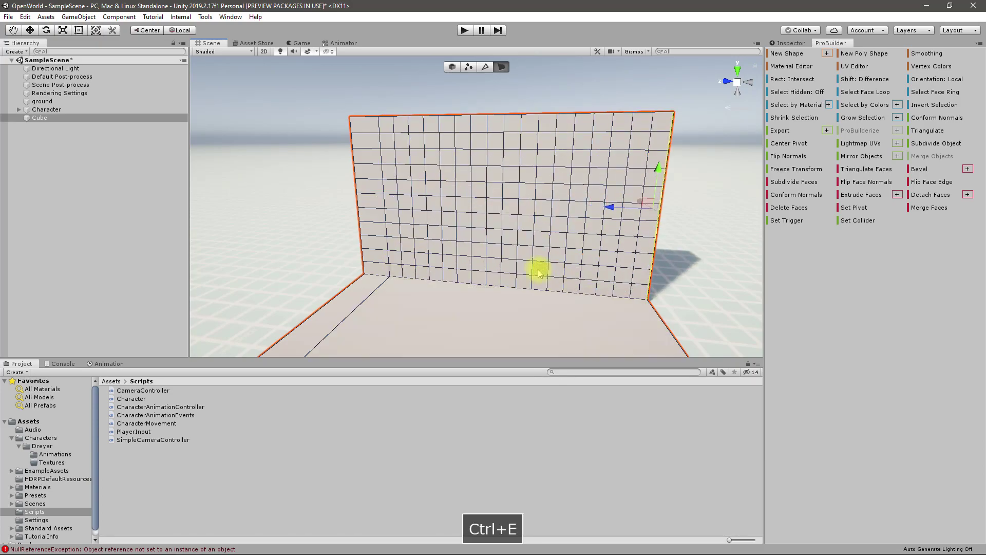
# Select the end faces of the floor platform opposite the wall and pull them back along X until only a narrow ledge remains.
pyautogui.keyDown('alt'); pyautogui.moveTo(537, 269); pyautogui.dragTo(771, 350); pyautogui.keyUp('alt')
pyautogui.keyDown('alt'); pyautogui.scroll(-6, 784, 341); pyautogui.keyUp('alt')
pyautogui.click(487, 202)
pyautogui.keyDown('alt'); pyautogui.moveTo(525, 225); pyautogui.dragTo(510, 276); pyautogui.keyUp('alt')
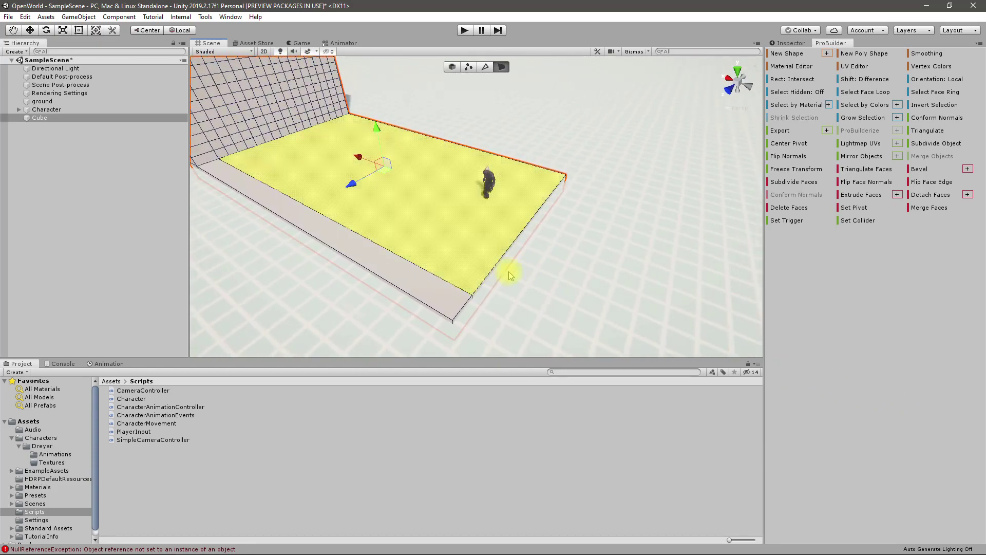
pyautogui.click(459, 311)
pyautogui.click(459, 312)
pyautogui.click(461, 315)
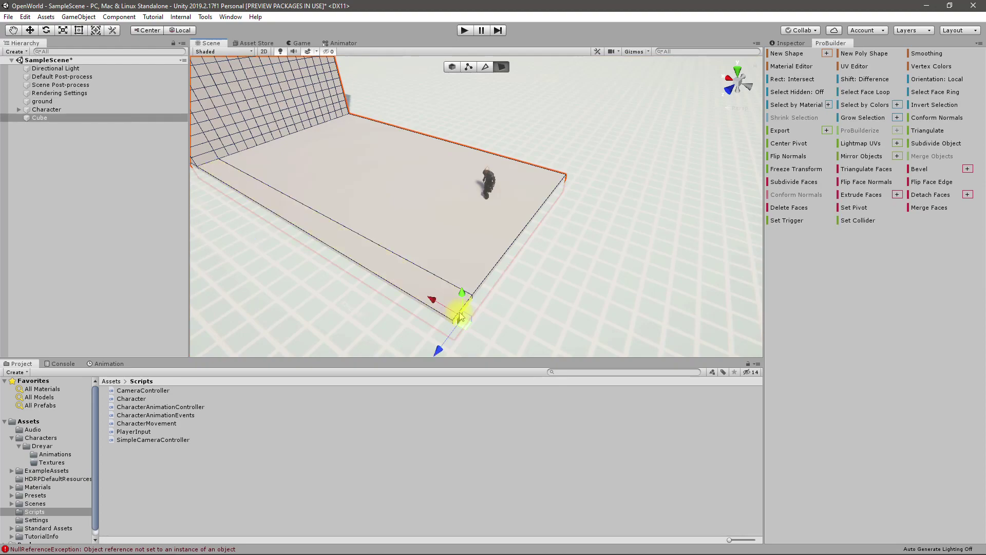
pyautogui.keyDown('shift'); pyautogui.click(487, 280); pyautogui.keyUp('shift')
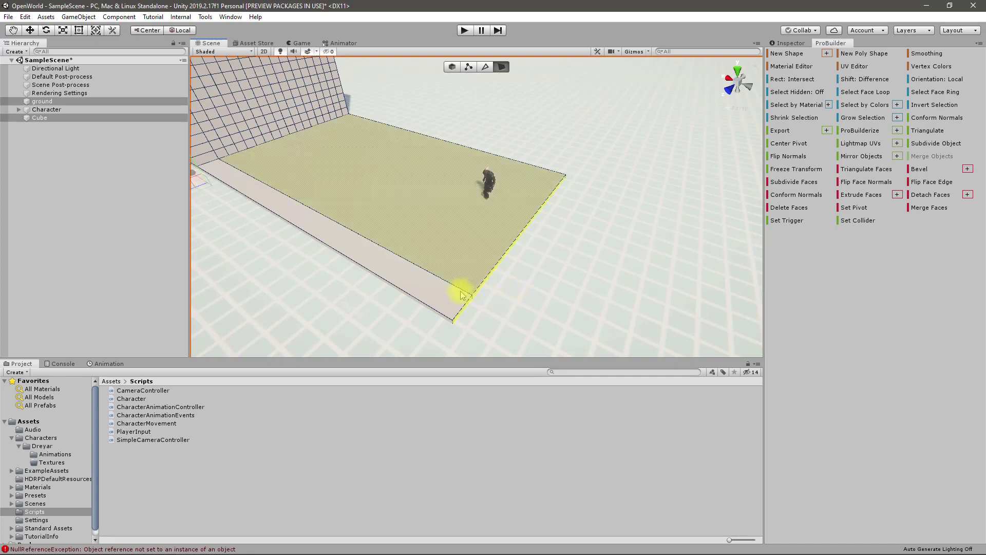
pyautogui.moveTo(461, 290); pyautogui.dragTo(413, 265, button='right')
pyautogui.keyDown('alt'); pyautogui.moveTo(413, 255); pyautogui.dragTo(480, 286); pyautogui.keyUp('alt')
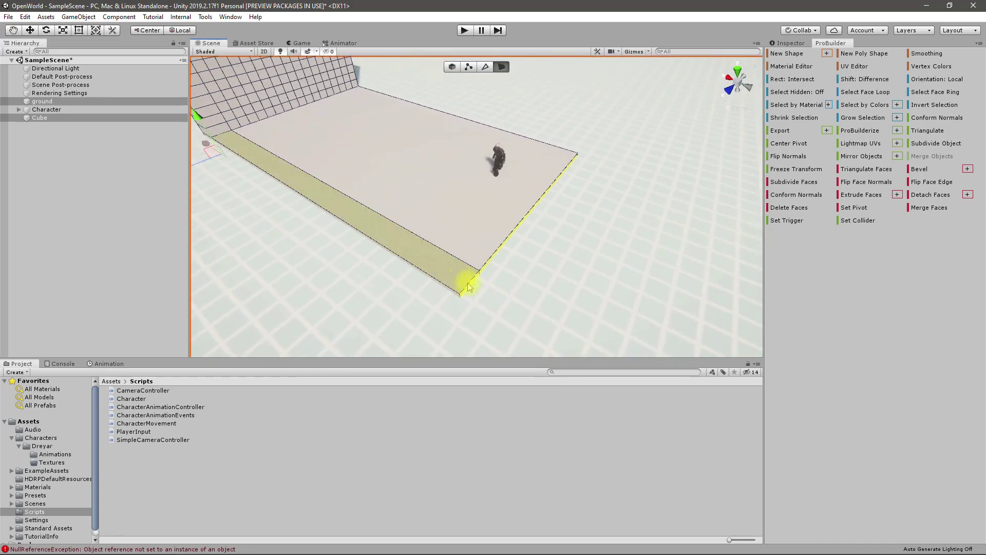
pyautogui.click(467, 285)
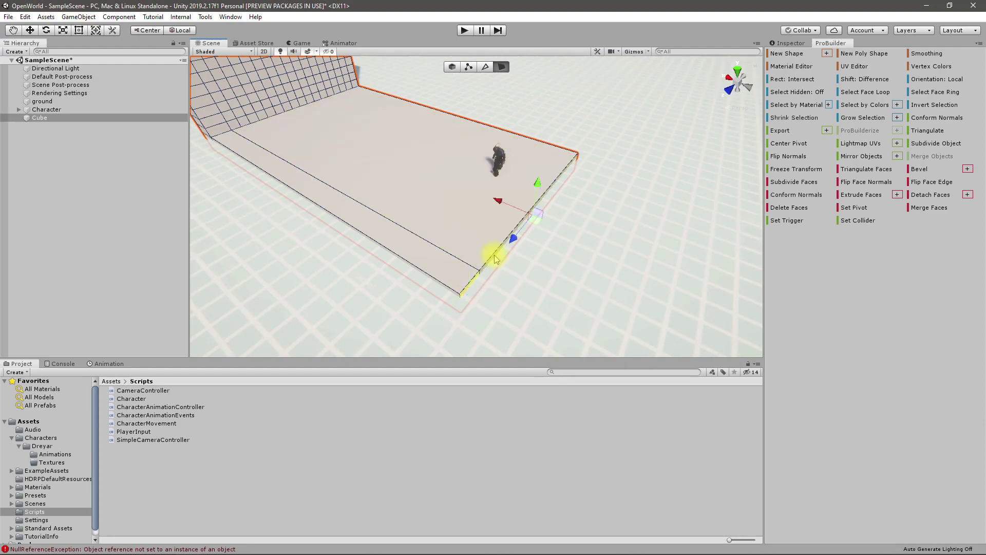
pyautogui.moveTo(501, 205); pyautogui.dragTo(167, 79)
# Select the bottom row of the wall's inner faces and extrude them repeatedly into a long floor divided into a grid.
pyautogui.moveTo(331, 164); pyautogui.dragTo(361, 235, button='right')
pyautogui.press('w')
pyautogui.click(361, 234)
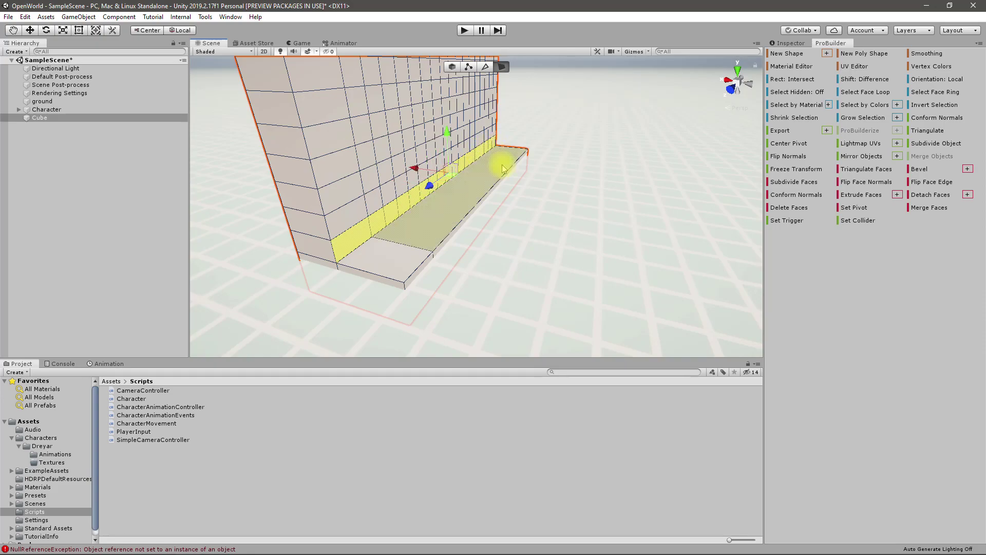
pyautogui.scroll(-10, 543, 211)
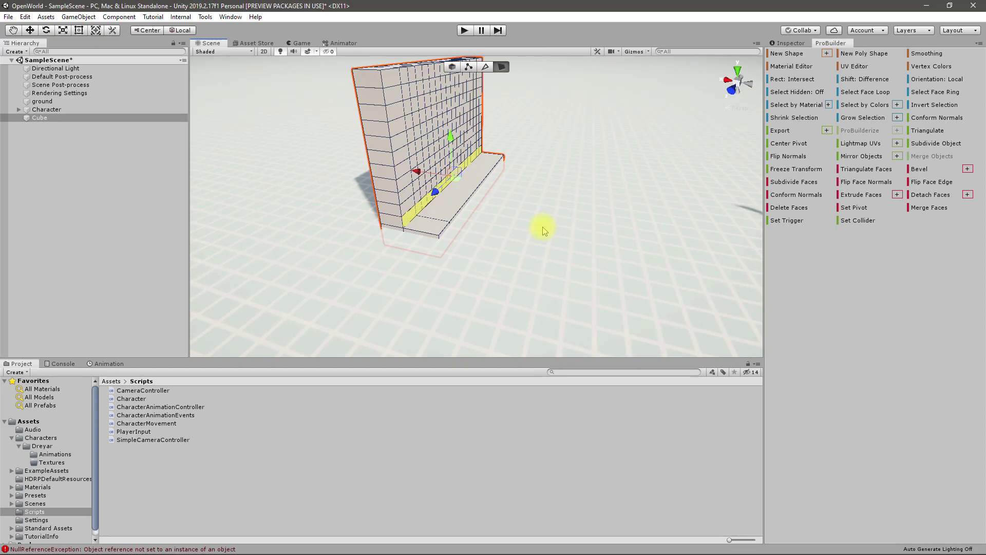
pyautogui.hotkey('ctrl', 'e')
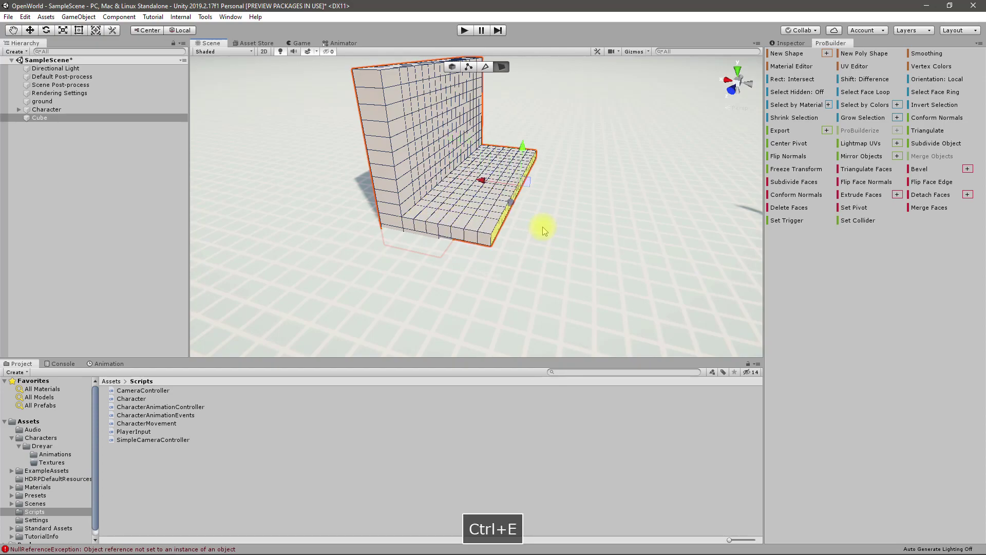
pyautogui.hotkey('ctrl', 'e')
# Try extruding a small patch of floor faces upward into a pillar, and undo the extrusions.
pyautogui.moveTo(435, 204)
pyautogui.mouseDown(button='right')
pyautogui.moveTo(571, 161)
pyautogui.moveTo(352, 191)
pyautogui.moveTo(541, 186)
pyautogui.moveTo(436, 185)
pyautogui.moveTo(334, 161)
pyautogui.moveTo(396, 214)
pyautogui.moveTo(449, 205)
pyautogui.mouseUp(button='right')
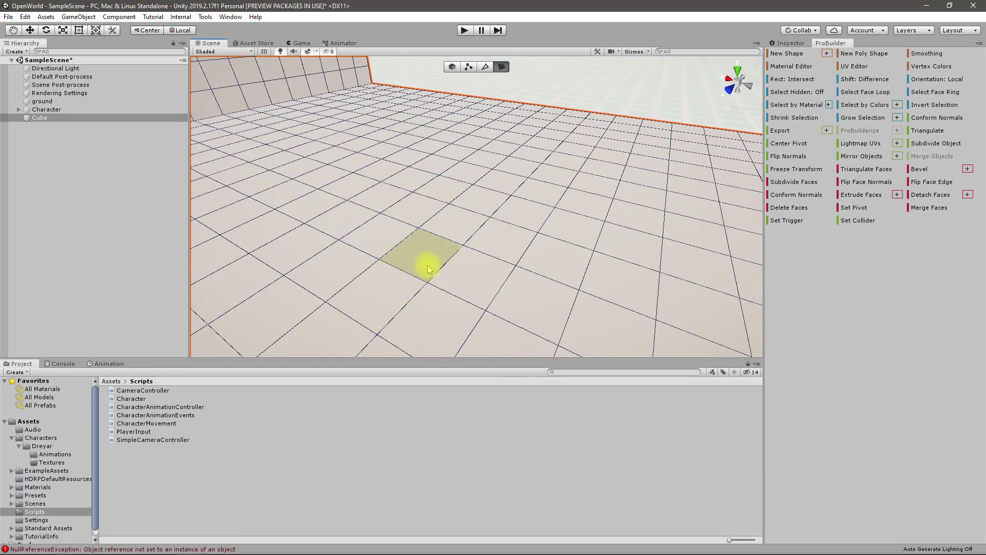
pyautogui.moveTo(418, 262); pyautogui.dragTo(511, 273, button='right')
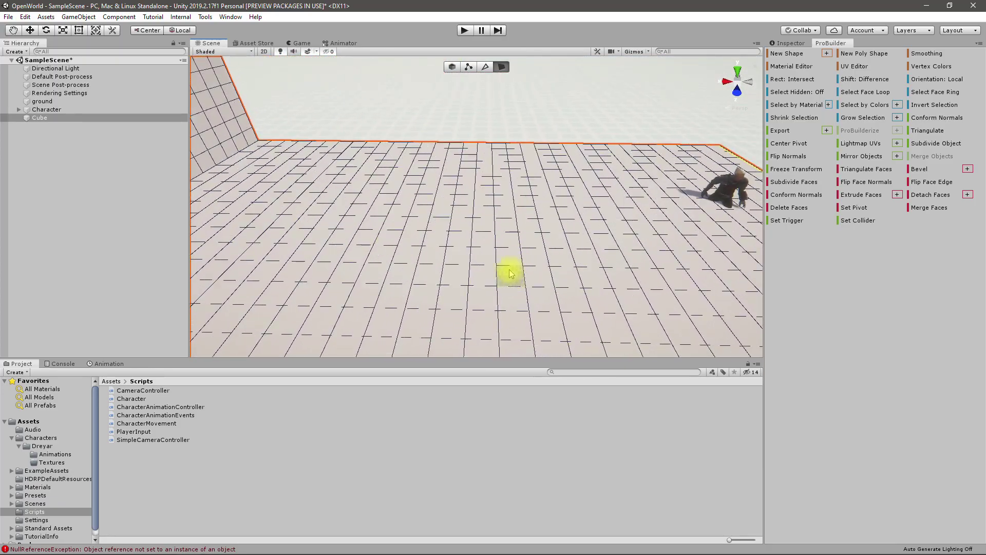
pyautogui.hotkey('ctrl', 'e')
pyautogui.hotkey('ctrl', 'e')
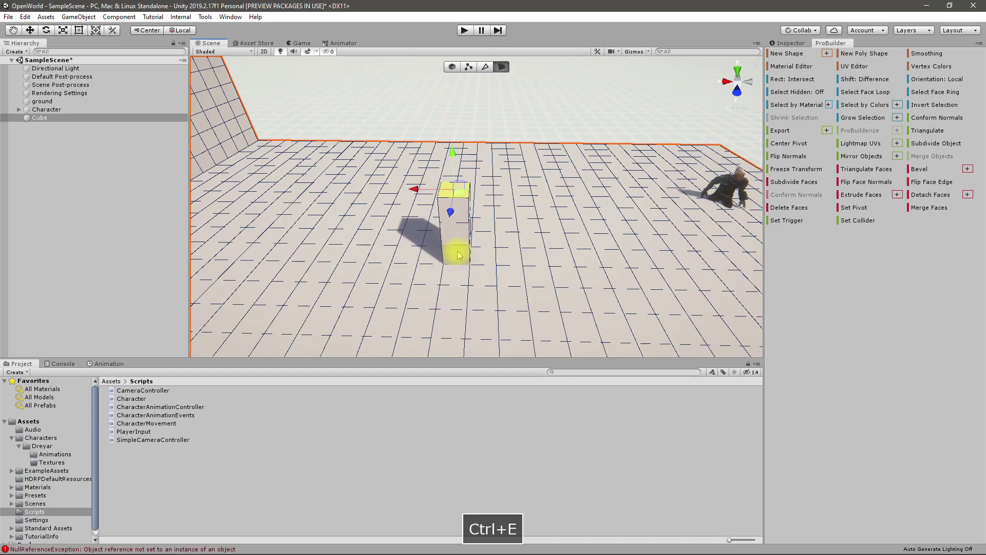
pyautogui.hotkey('ctrl', 'e')
pyautogui.hotkey('ctrl', 'e')
pyautogui.hotkey('ctrl', 'z')
pyautogui.hotkey('ctrl', 'z')
pyautogui.hotkey('ctrl', 'z')
pyautogui.hotkey('ctrl', 'z')
pyautogui.hotkey('ctrl', 'z')
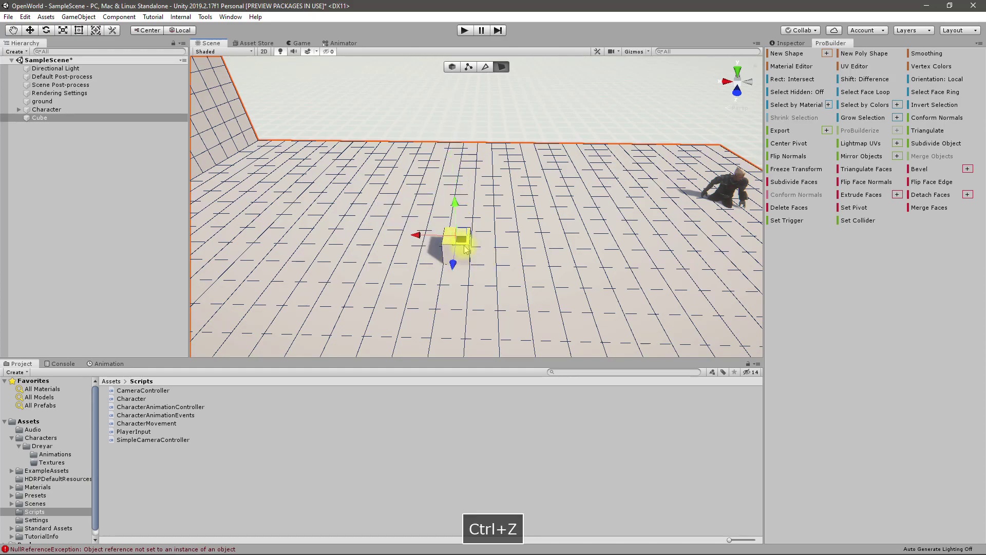
# Select the Character object and raise its Y position to 1.61 so it stands on the floor.
pyautogui.moveTo(479, 239); pyautogui.dragTo(520, 226, button='right')
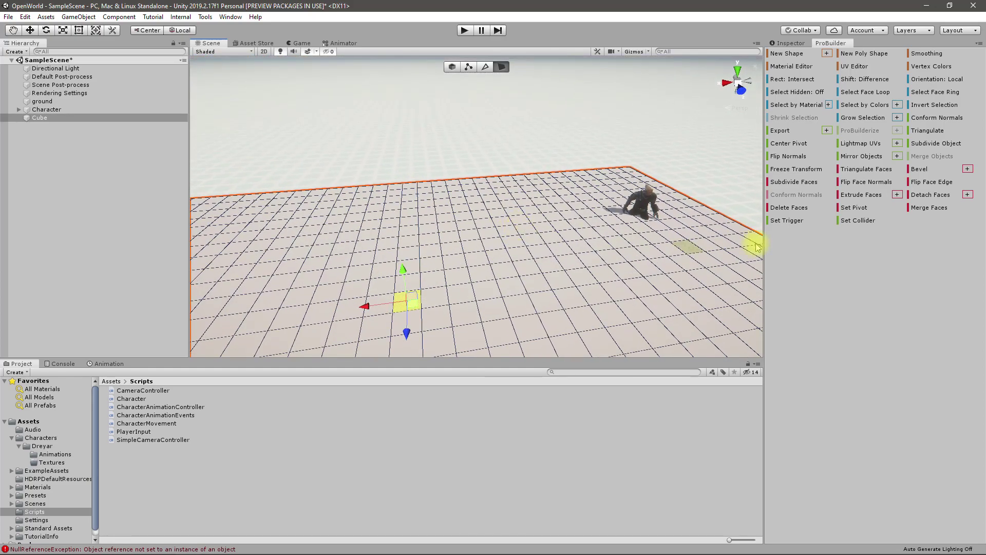
pyautogui.click(648, 208)
pyautogui.click(645, 202)
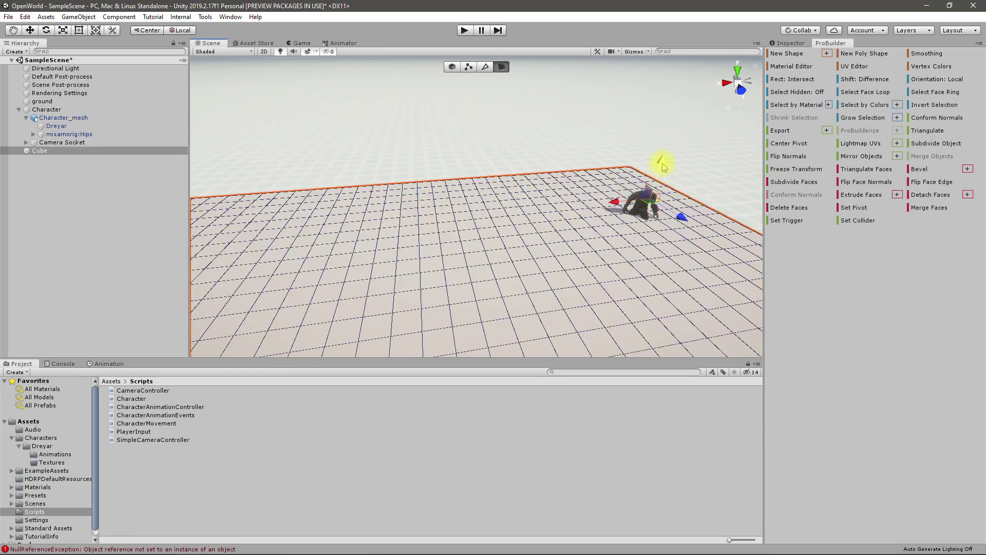
pyautogui.hotkey('ctrl', 'z')
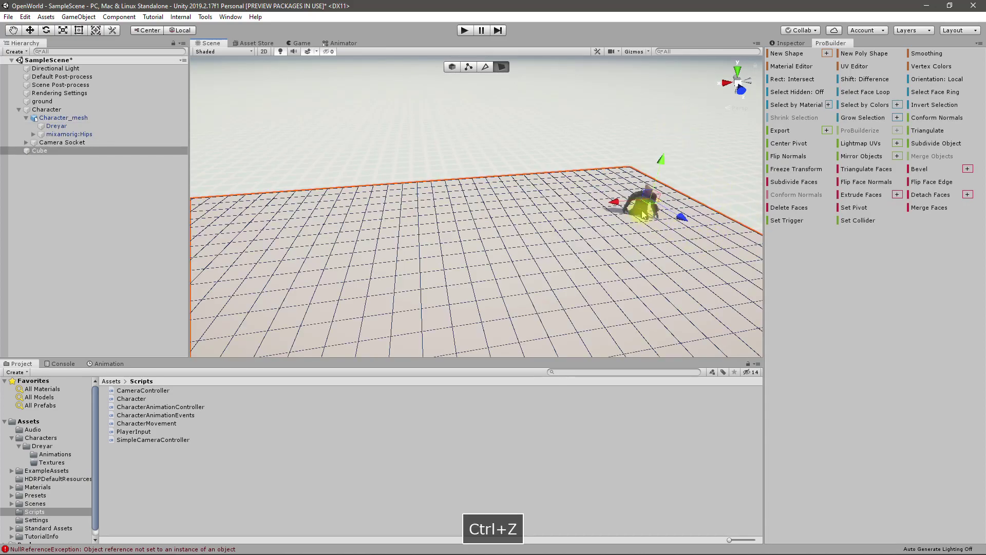
pyautogui.click(647, 206)
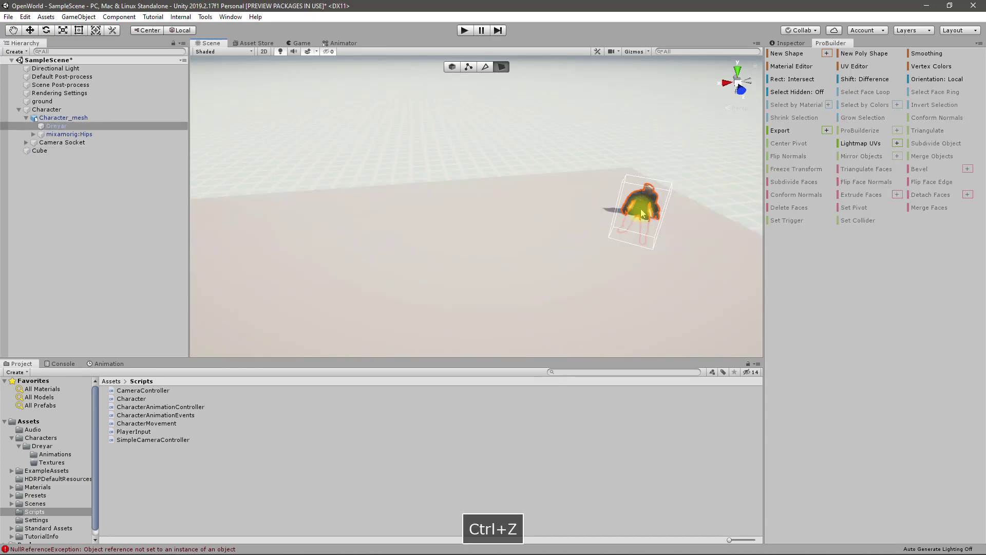
pyautogui.click(46, 110)
pyautogui.click(791, 43)
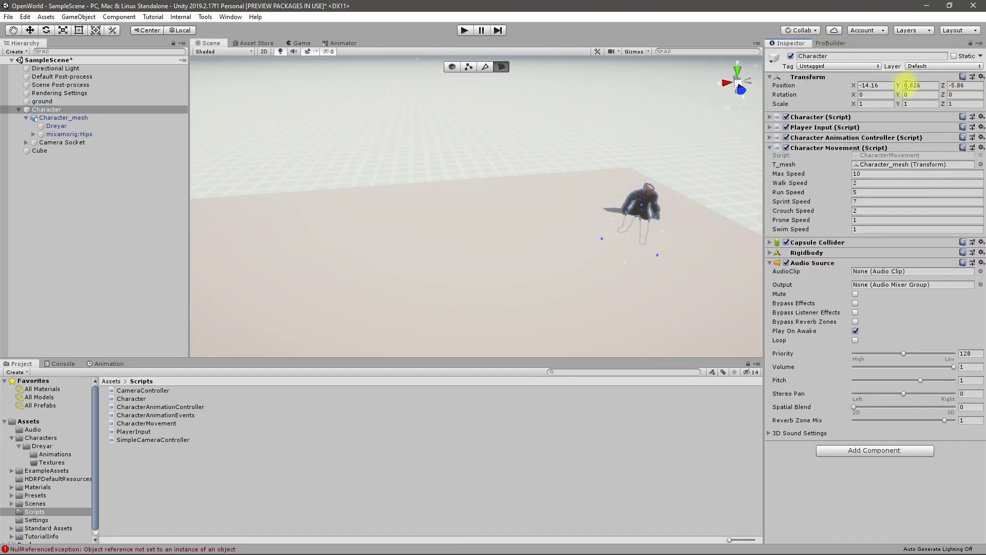
pyautogui.moveTo(903, 88); pyautogui.dragTo(919, 88)
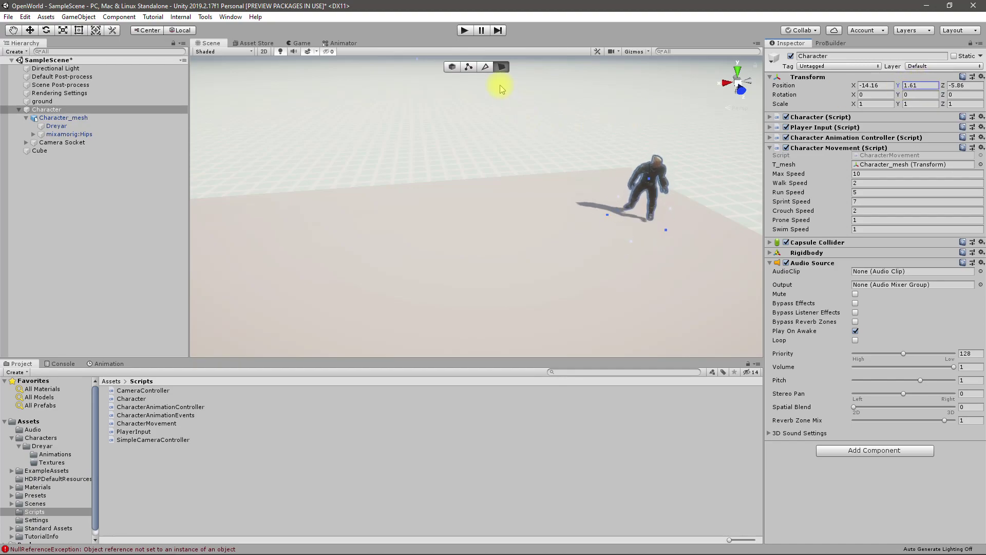
# Play-test the scene by running the character across the floor to the wall, and stop the game.
pyautogui.click(464, 31)
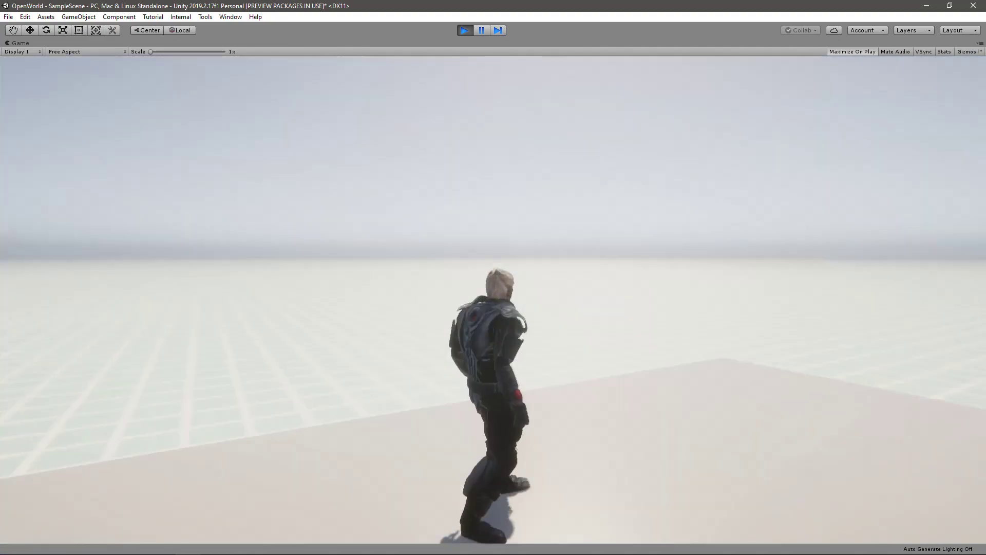
pyautogui.press('w')
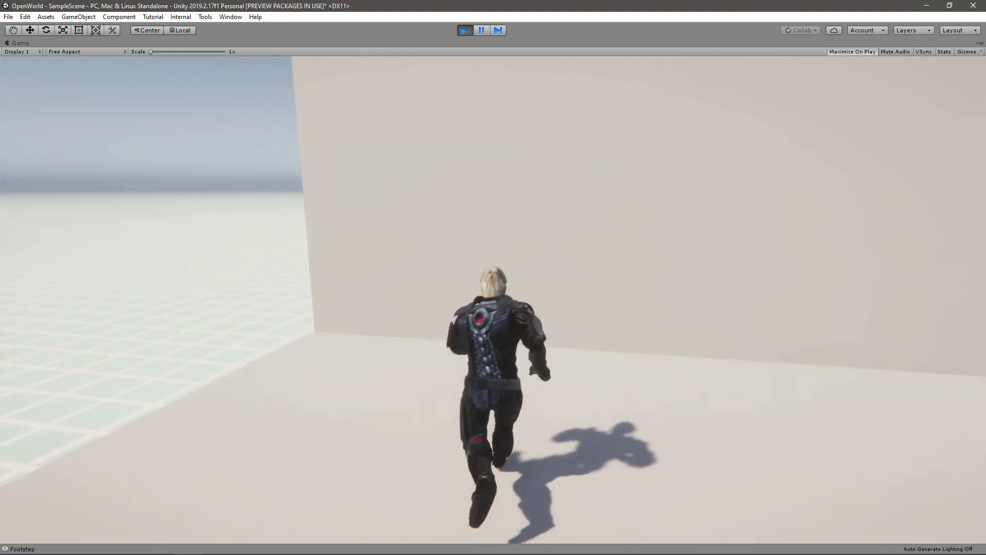
pyautogui.press('Escape')
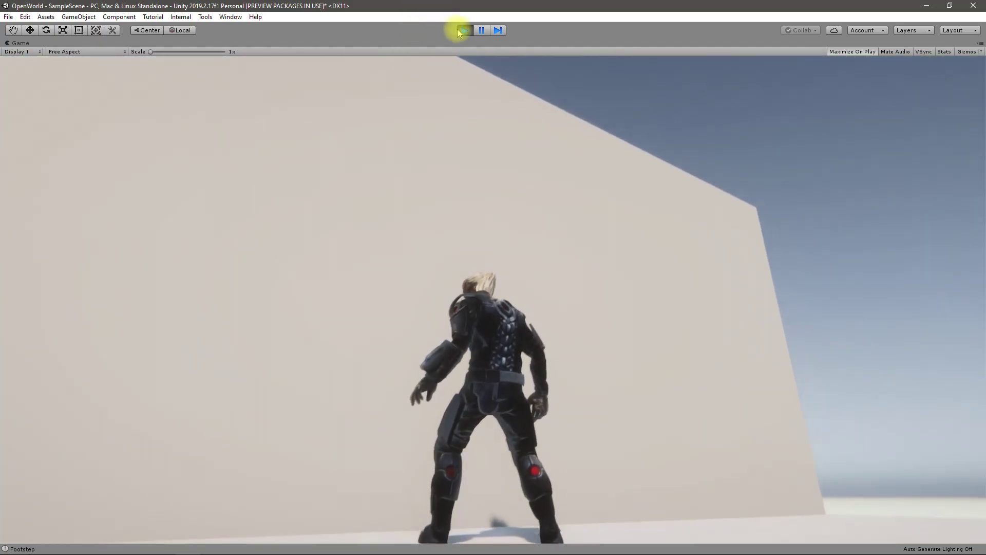
pyautogui.hotkey('ctrl', 'p')
# Select the column of faces at the wall's end and extrude it repeatedly until the mesh measures 30.5 along Z.
pyautogui.moveTo(396, 231); pyautogui.dragTo(226, 201, button='right')
pyautogui.click(351, 204)
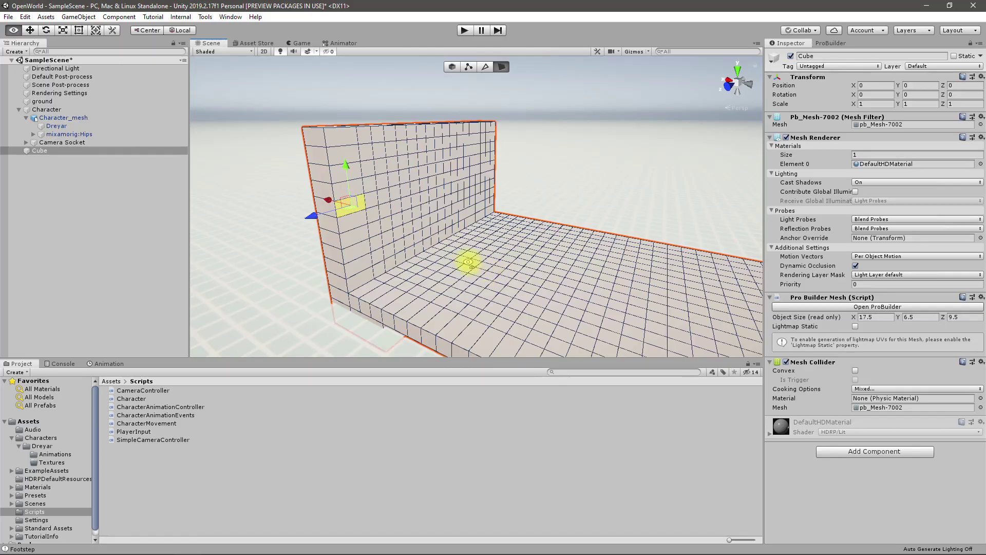
pyautogui.keyDown('alt'); pyautogui.moveTo(468, 262); pyautogui.dragTo(224, 281); pyautogui.keyUp('alt')
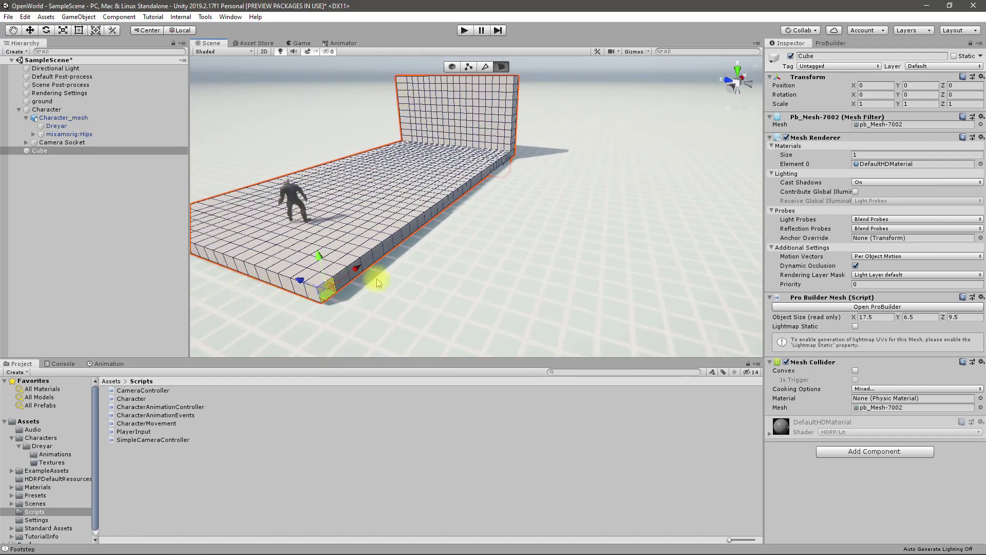
pyautogui.moveTo(435, 260); pyautogui.dragTo(444, 233, button='right')
pyautogui.press('w')
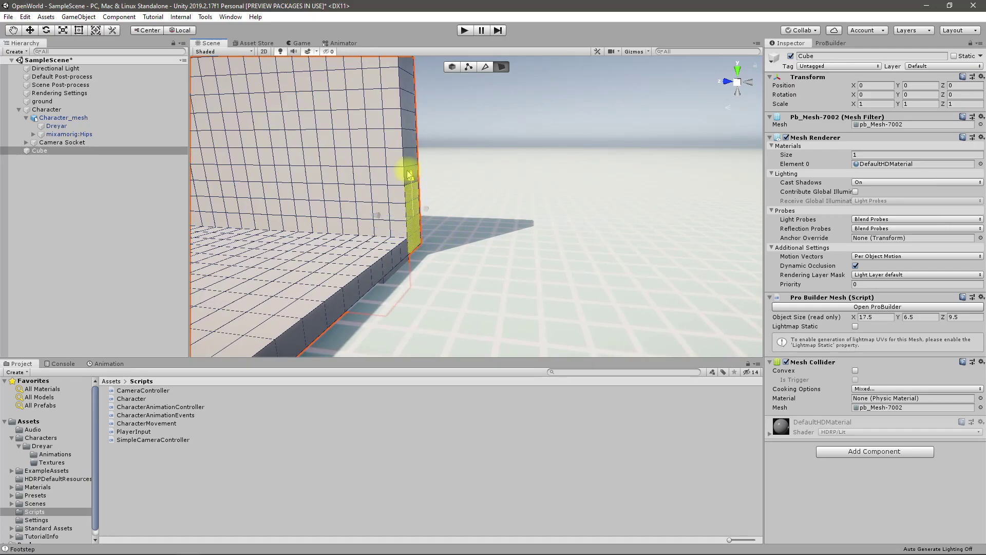
pyautogui.moveTo(432, 160); pyautogui.dragTo(398, 180, button='right')
pyautogui.press('d')
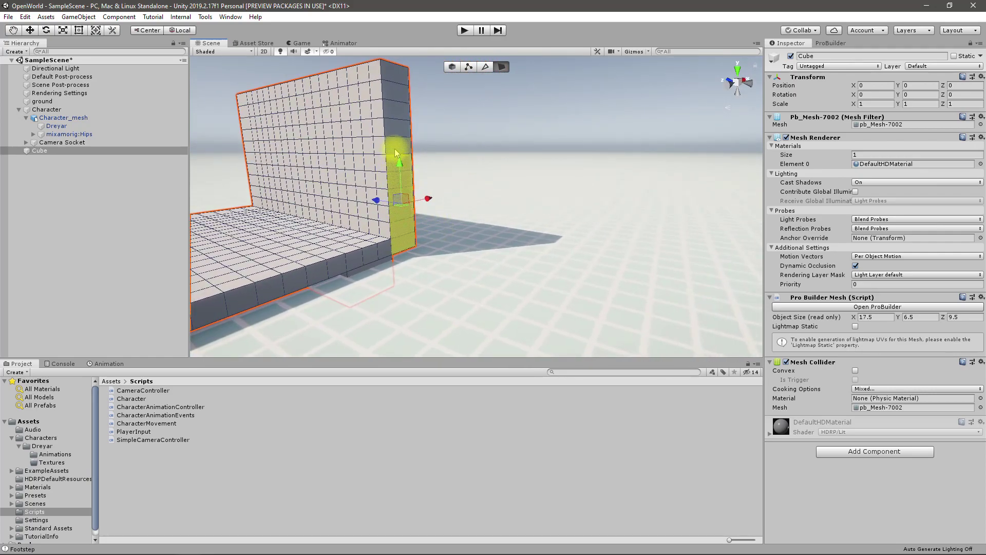
pyautogui.keyDown('shift'); pyautogui.click(395, 95); pyautogui.keyUp('shift')
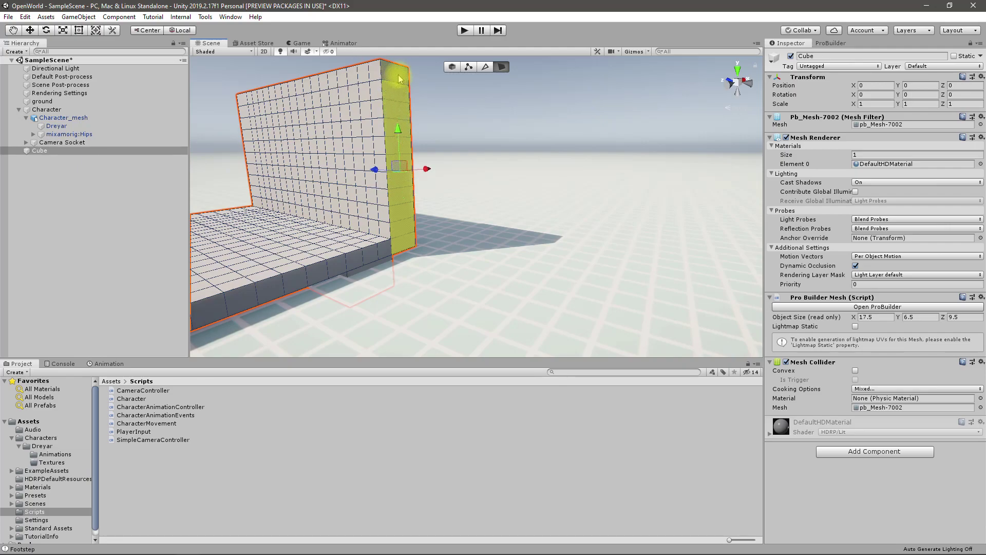
pyautogui.scroll(-8, 517, 165)
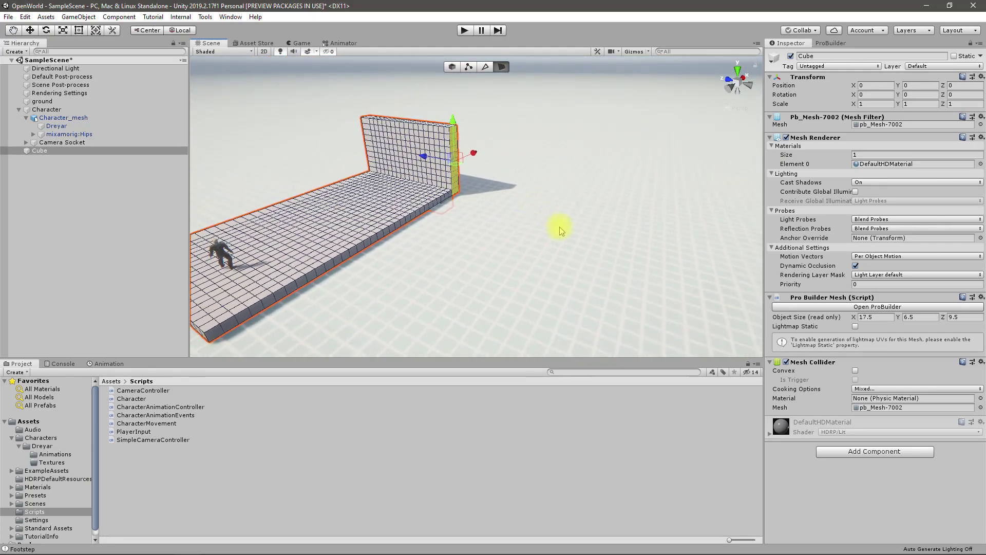
pyautogui.hotkey('ctrl', 'e')
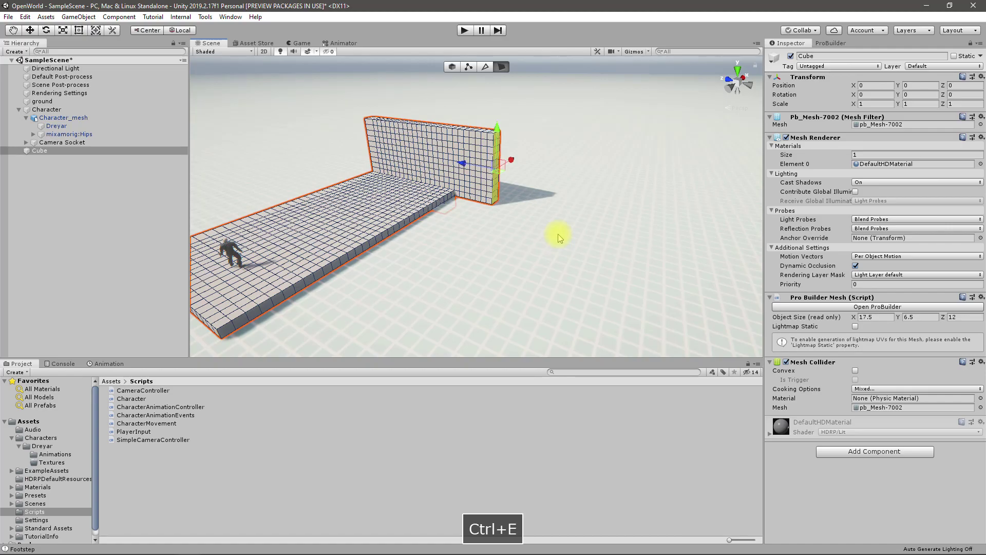
pyautogui.hotkey('ctrl', 'e')
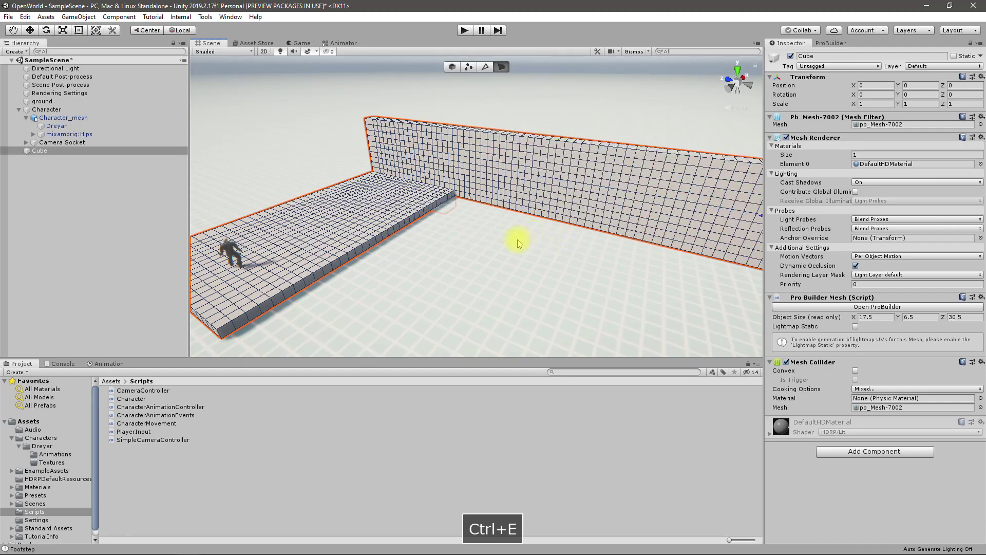
# Select the row of side faces on the floor's edge beside the wall and extrude them repeatedly to extend the floor along the wall.
pyautogui.keyDown('alt'); pyautogui.moveTo(517, 239); pyautogui.dragTo(469, 229); pyautogui.keyUp('alt')
pyautogui.moveTo(405, 200); pyautogui.dragTo(329, 234, button='right')
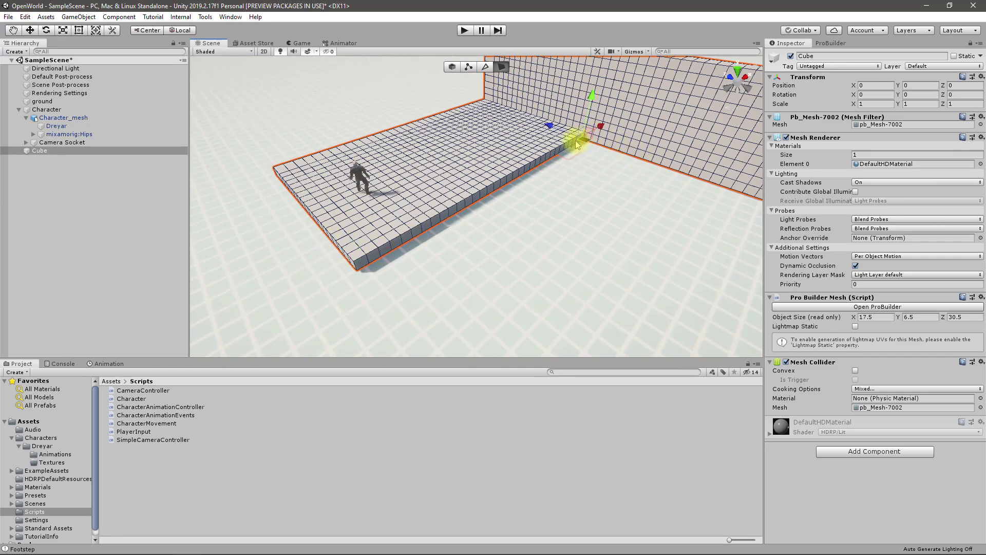
pyautogui.press('w')
pyautogui.moveTo(584, 154); pyautogui.dragTo(488, 133, button='right')
pyautogui.scroll(2, 609, 124)
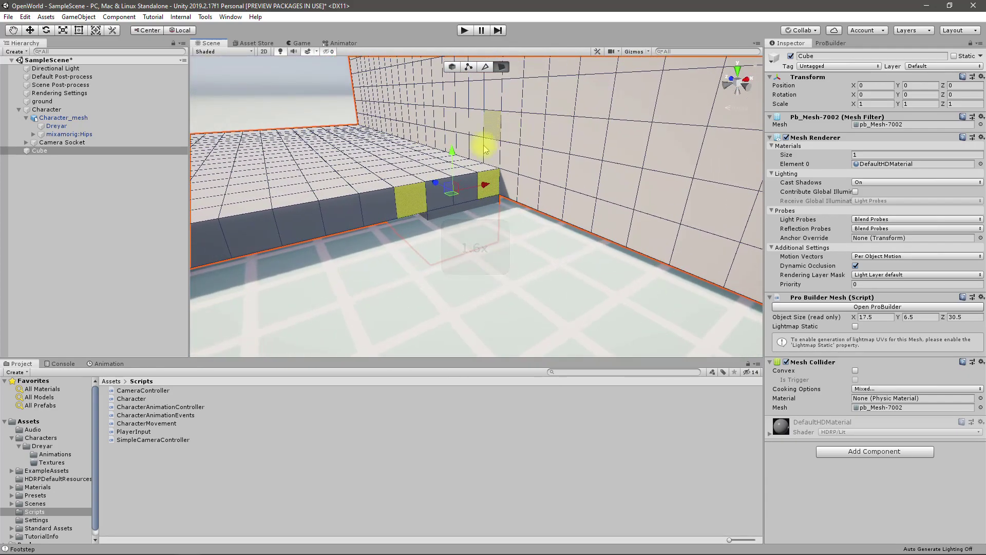
pyautogui.moveTo(464, 184); pyautogui.dragTo(391, 252)
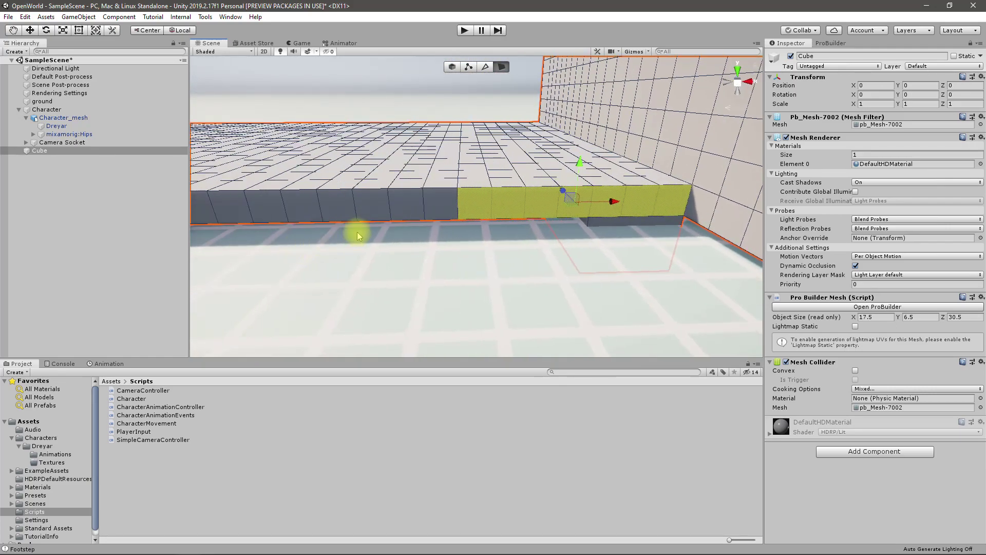
pyautogui.moveTo(352, 229); pyautogui.dragTo(346, 205)
pyautogui.keyDown('shift'); pyautogui.click(340, 203); pyautogui.keyUp('shift')
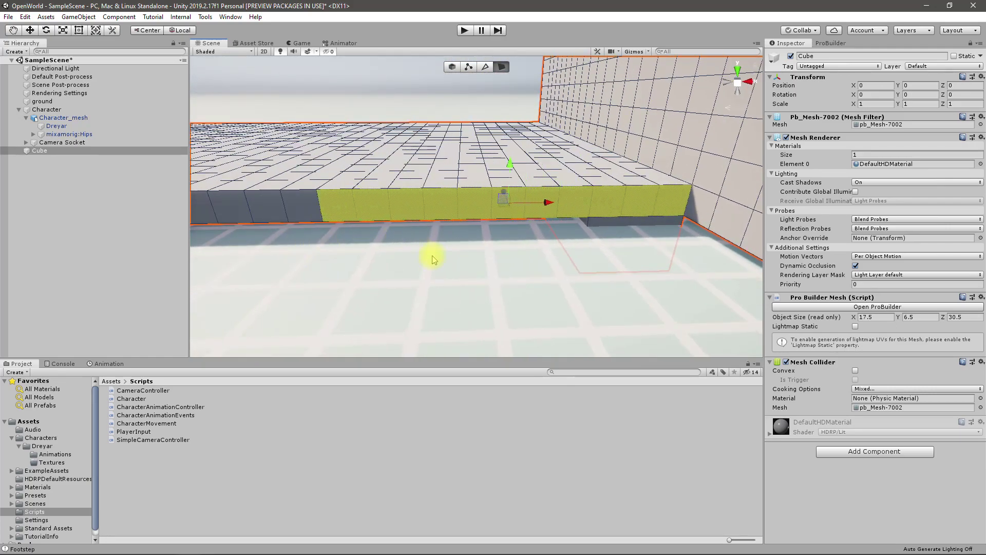
pyautogui.moveTo(432, 257); pyautogui.dragTo(372, 243, button='right')
pyautogui.keyDown('shift'); pyautogui.click(439, 195); pyautogui.keyUp('shift')
pyautogui.moveTo(428, 196); pyautogui.dragTo(406, 194)
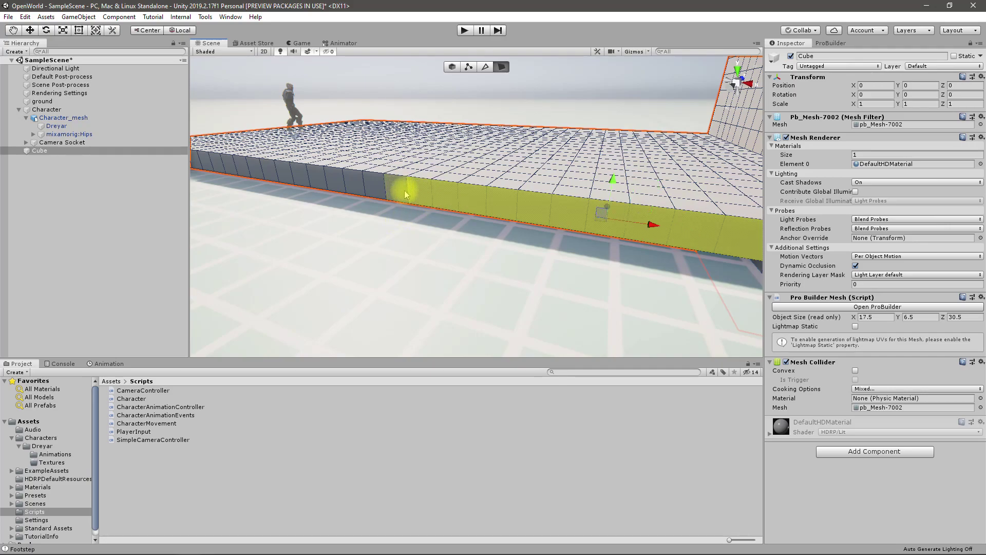
pyautogui.keyDown('shift'); pyautogui.click(348, 185); pyautogui.keyUp('shift')
pyautogui.keyDown('shift'); pyautogui.click(330, 182); pyautogui.keyUp('shift')
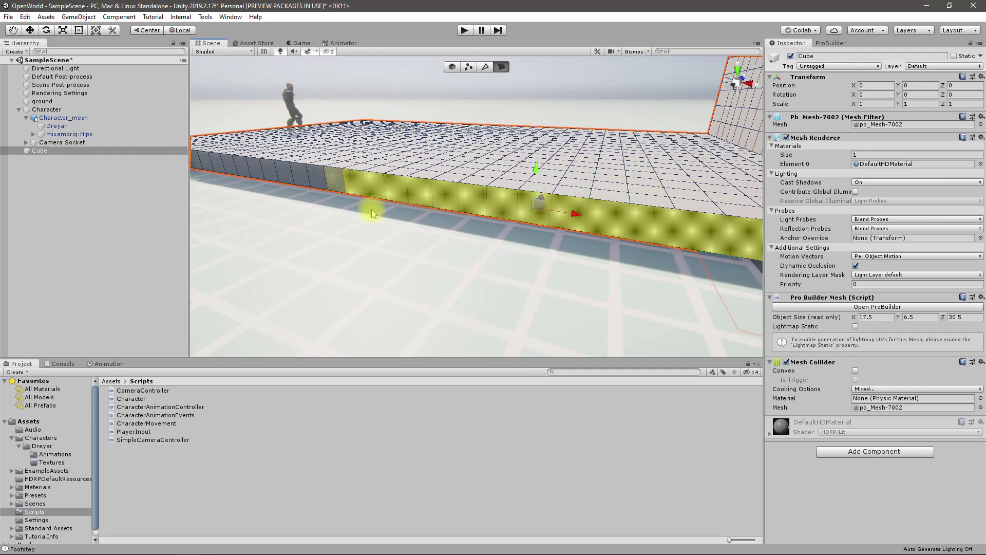
pyautogui.moveTo(372, 213); pyautogui.dragTo(550, 255, button='right')
pyautogui.scroll(-5, 550, 256)
pyautogui.hotkey('ctrl', 'e')
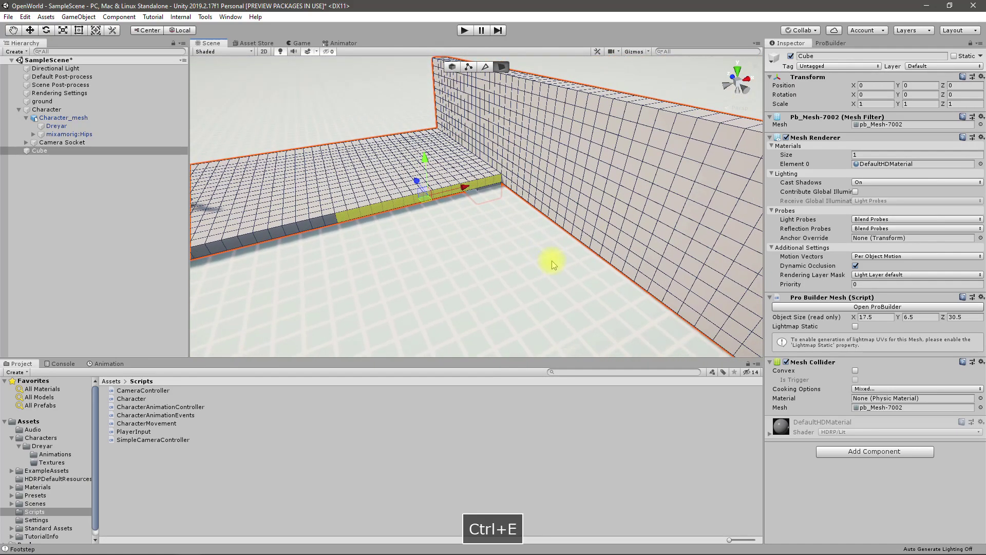
pyautogui.hotkey('ctrl', 'e')
pyautogui.hotkey('ctrl', 'e')
pyautogui.hotkey('ctrl', 'e')
pyautogui.hotkey('ctrl', 'e')
pyautogui.hotkey('ctrl', 'e')
pyautogui.hotkey('ctrl', 'e')
pyautogui.hotkey('ctrl', 'e')
pyautogui.hotkey('ctrl', 'e')
pyautogui.hotkey('ctrl', 'e')
pyautogui.hotkey('ctrl', 'e')
pyautogui.hotkey('ctrl', 'e')
pyautogui.hotkey('ctrl', 'e')
pyautogui.hotkey('ctrl', 'e')
pyautogui.hotkey('ctrl', 'e')
pyautogui.hotkey('ctrl', 'e')
pyautogui.hotkey('ctrl', 'e')
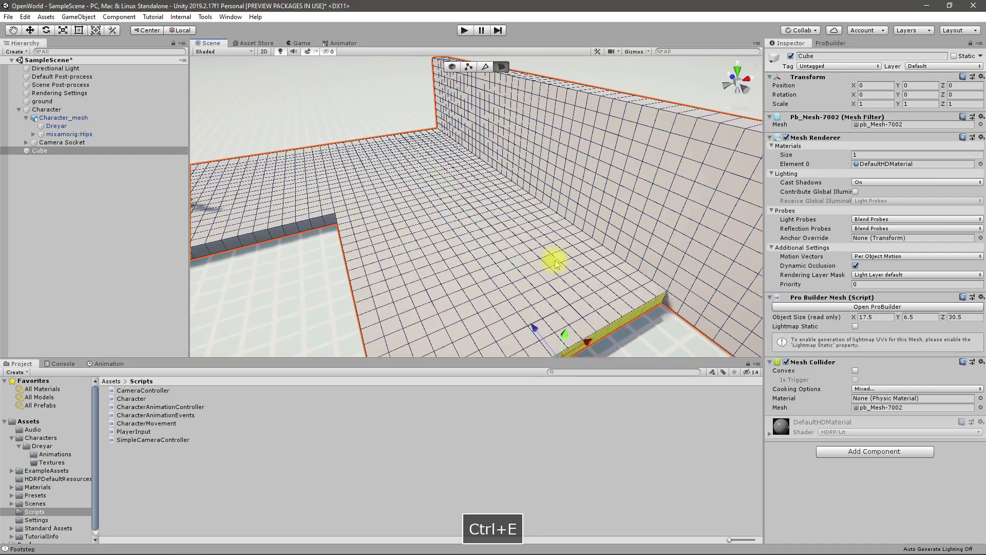
# Continue extruding the selected floor edge faces until the floor reaches the wall's far end.
pyautogui.moveTo(519, 242); pyautogui.dragTo(725, 274, button='right')
pyautogui.keyDown('alt'); pyautogui.moveTo(725, 273); pyautogui.dragTo(730, 273); pyautogui.keyUp('alt')
pyautogui.hotkey('ctrl', 'e')
pyautogui.hotkey('ctrl', 'e')
pyautogui.hotkey('ctrl', 'e')
pyautogui.hotkey('ctrl', 'e')
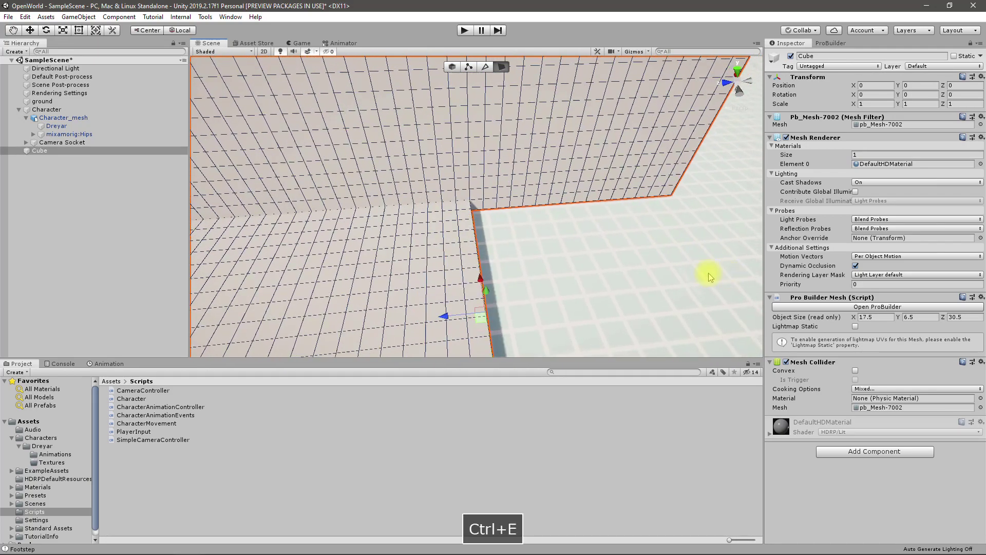
pyautogui.hotkey('ctrl', 'e')
pyautogui.hotkey('ctrl', 'e')
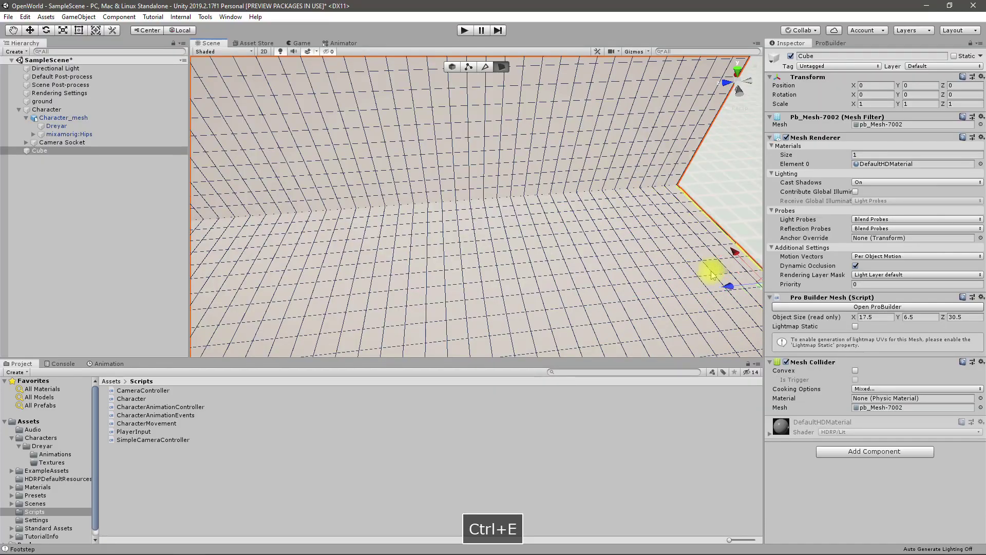
pyautogui.keyDown('alt'); pyautogui.moveTo(605, 231); pyautogui.dragTo(766, 154); pyautogui.keyUp('alt')
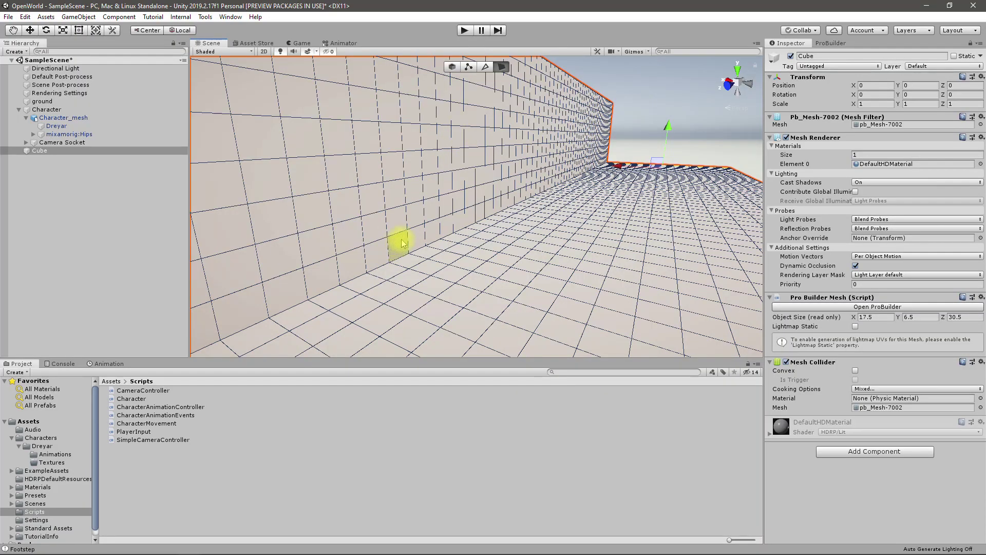
pyautogui.keyDown('alt'); pyautogui.moveTo(403, 242); pyautogui.dragTo(547, 240); pyautogui.keyUp('alt')
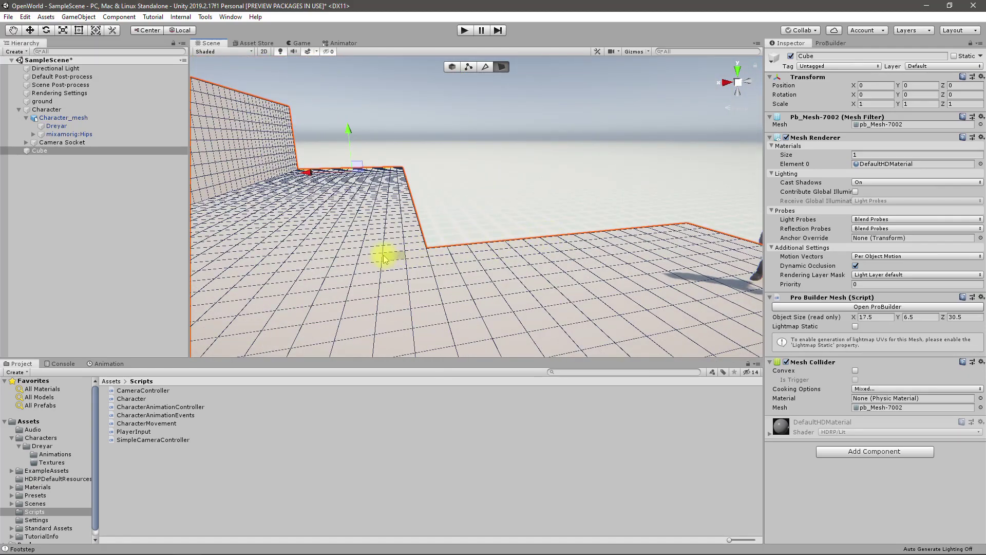
pyautogui.keyDown('alt'); pyautogui.moveTo(383, 257); pyautogui.dragTo(337, 273); pyautogui.keyUp('alt')
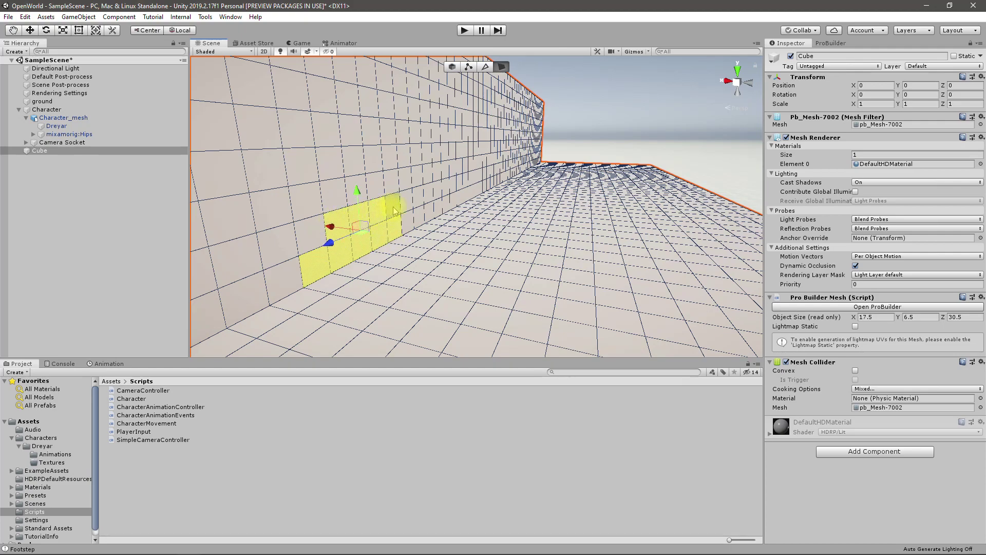
pyautogui.keyDown('shift'); pyautogui.click(353, 191); pyautogui.keyUp('shift')
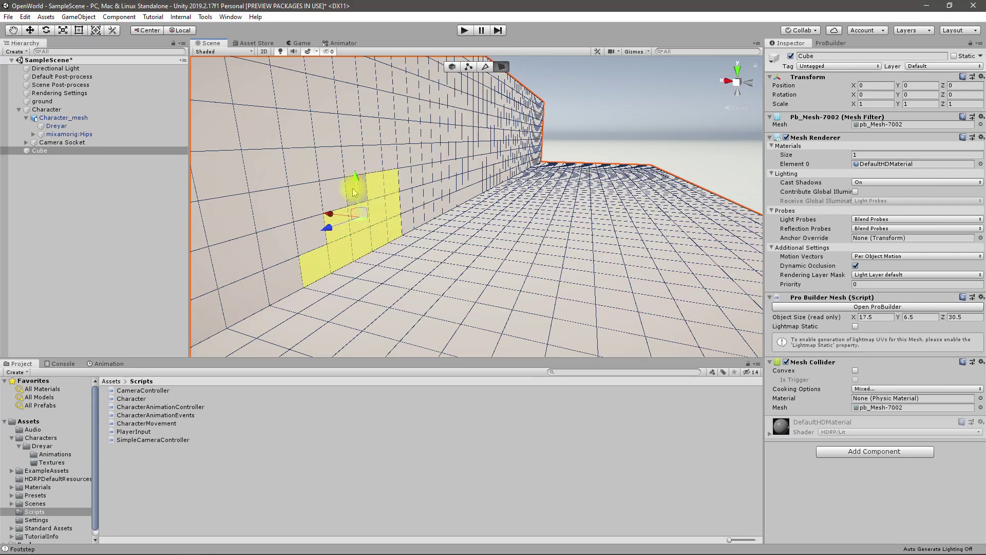
# Select a rectangular patch of faces at the wall's base, five wide and four high, and extrude it repeatedly into a block over the floor.
pyautogui.keyDown('alt'); pyautogui.moveTo(418, 238); pyautogui.dragTo(330, 231); pyautogui.keyUp('alt')
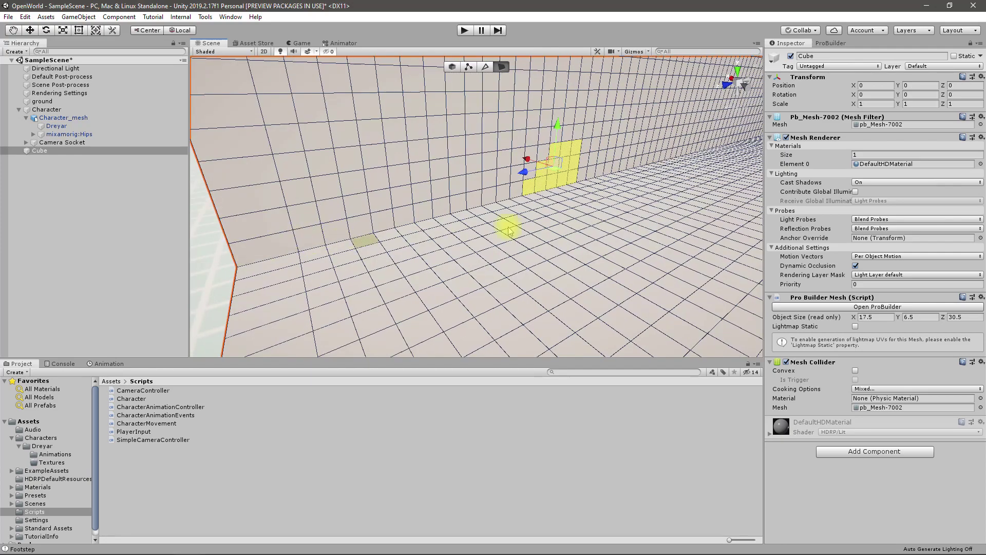
pyautogui.click(406, 214)
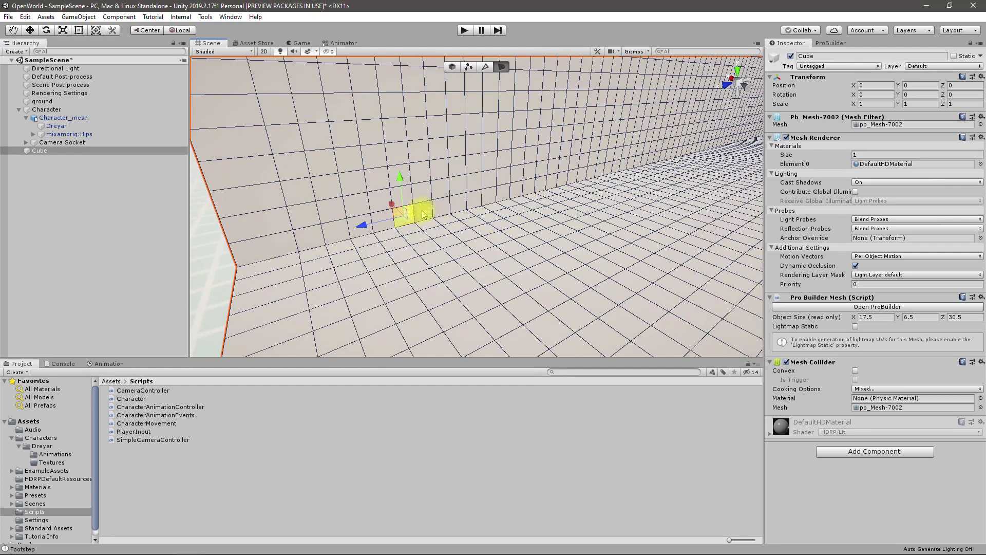
pyautogui.keyDown('shift'); pyautogui.click(422, 214); pyautogui.keyUp('shift')
pyautogui.keyDown('shift'); pyautogui.click(442, 210); pyautogui.keyUp('shift')
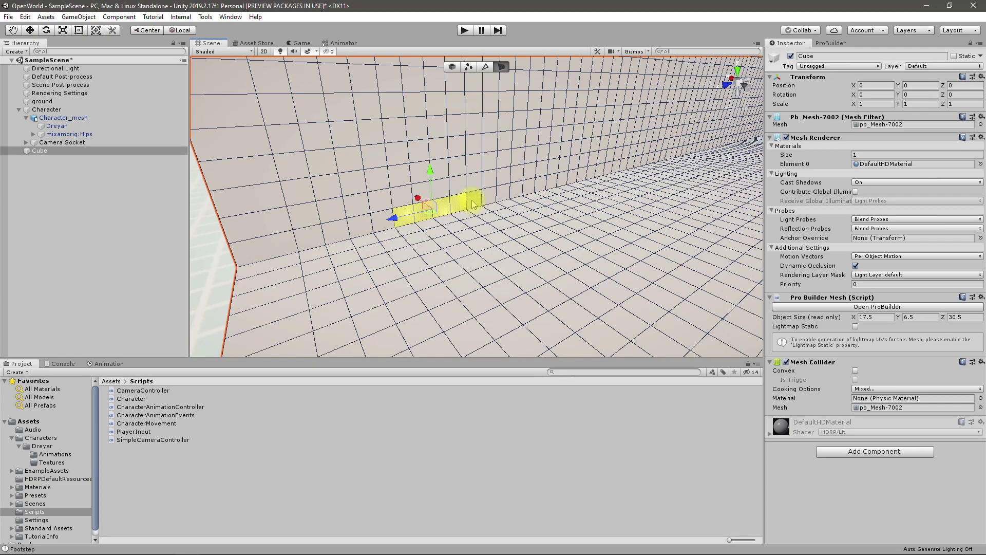
pyautogui.keyDown('shift'); pyautogui.click(473, 204); pyautogui.keyUp('shift')
pyautogui.keyDown('shift'); pyautogui.click(404, 200); pyautogui.keyUp('shift')
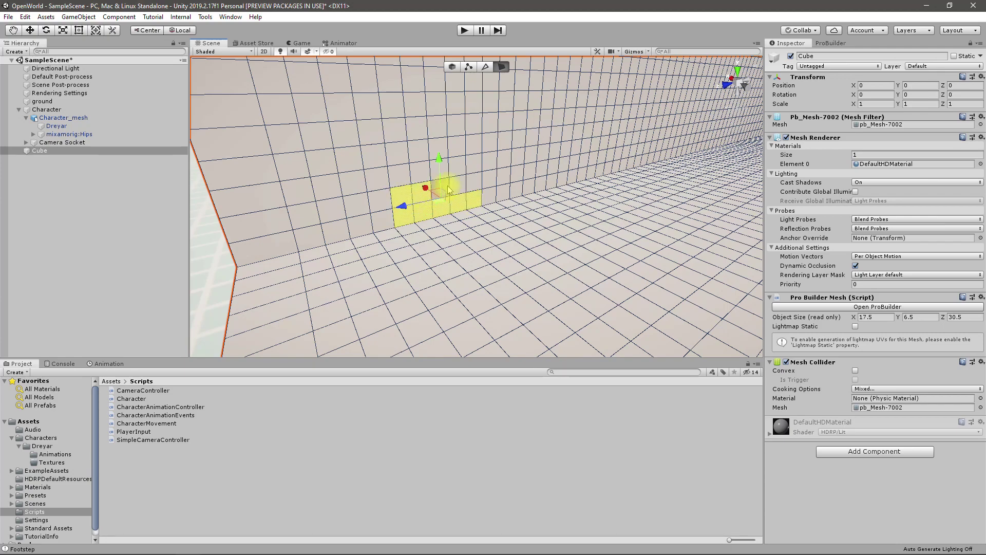
pyautogui.keyDown('shift'); pyautogui.click(402, 176); pyautogui.keyUp('shift')
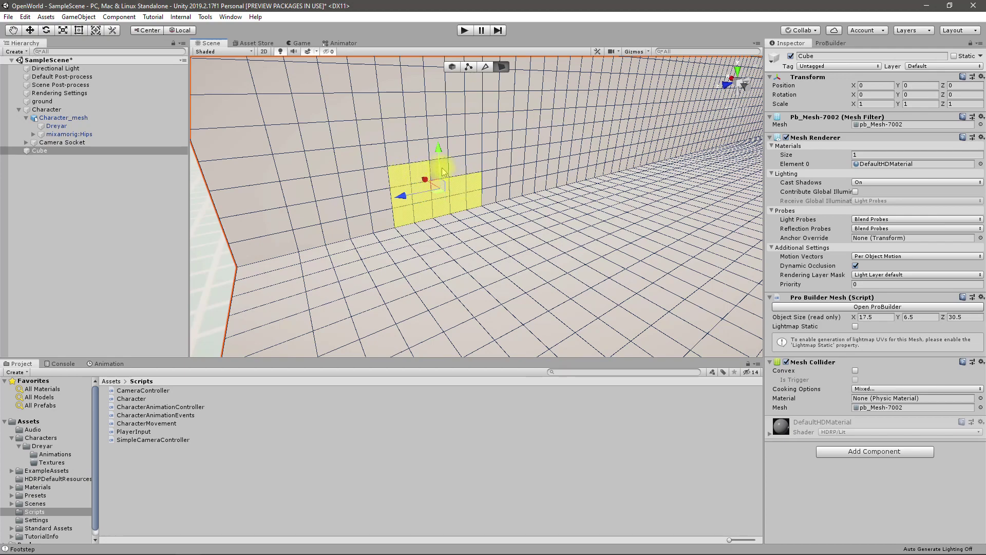
pyautogui.keyDown('shift'); pyautogui.click(468, 149); pyautogui.keyUp('shift')
pyautogui.hotkey('ctrl', 'z')
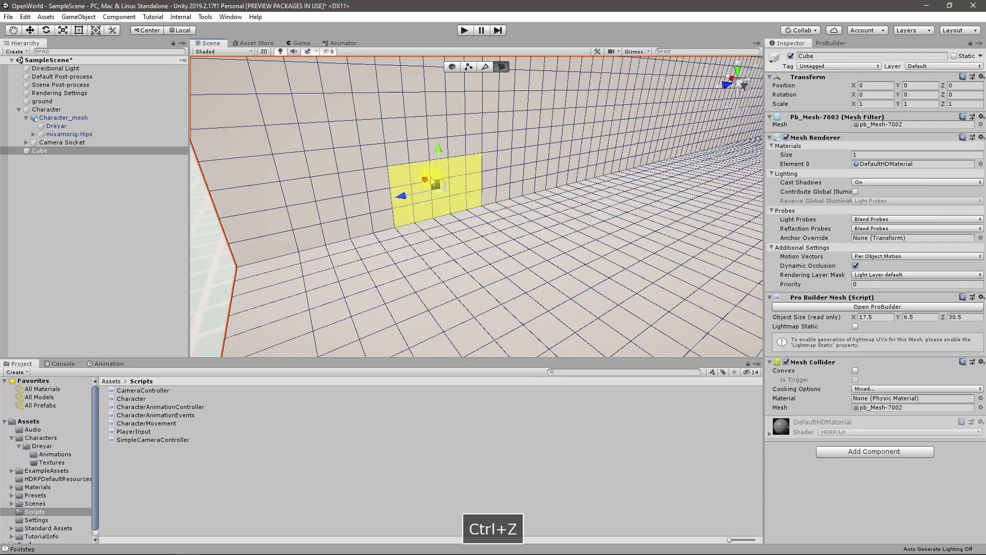
pyautogui.keyDown('shift'); pyautogui.click(403, 154); pyautogui.keyUp('shift')
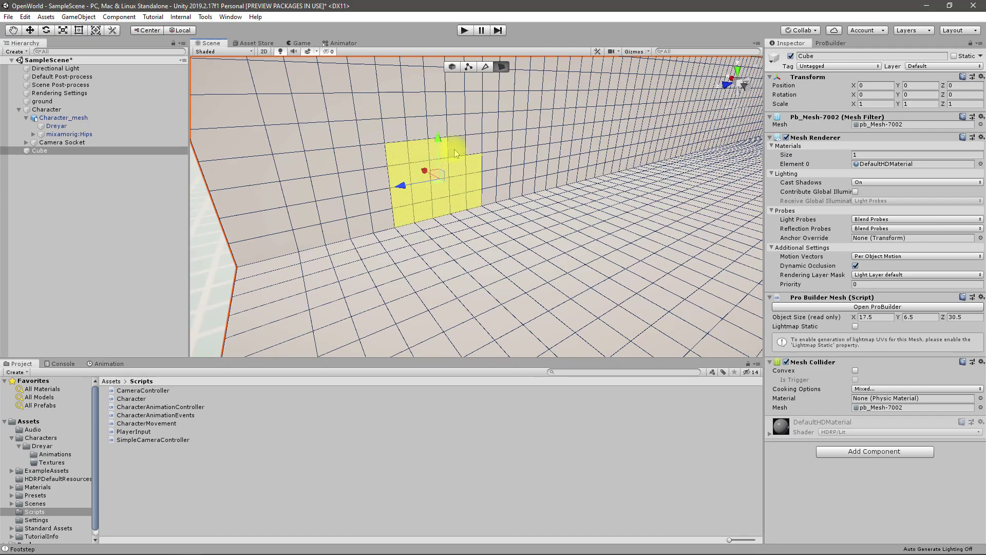
pyautogui.moveTo(483, 199); pyautogui.dragTo(534, 202, button='right')
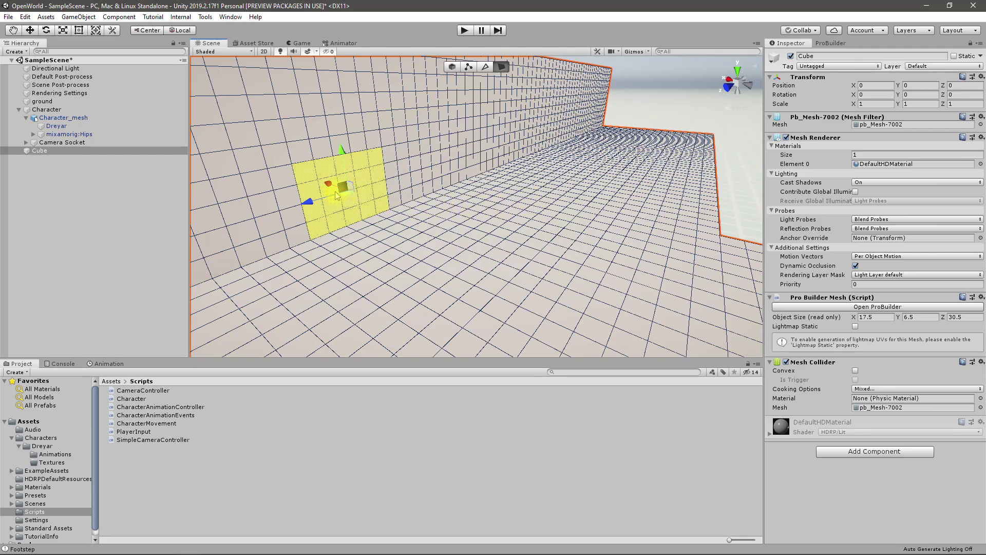
pyautogui.hotkey('ctrl', 'e')
pyautogui.hotkey('ctrl', 'e')
pyautogui.hotkey('ctrl', 'e')
pyautogui.hotkey('ctrl', 'e')
pyautogui.hotkey('ctrl', 'e')
pyautogui.hotkey('ctrl', 'e')
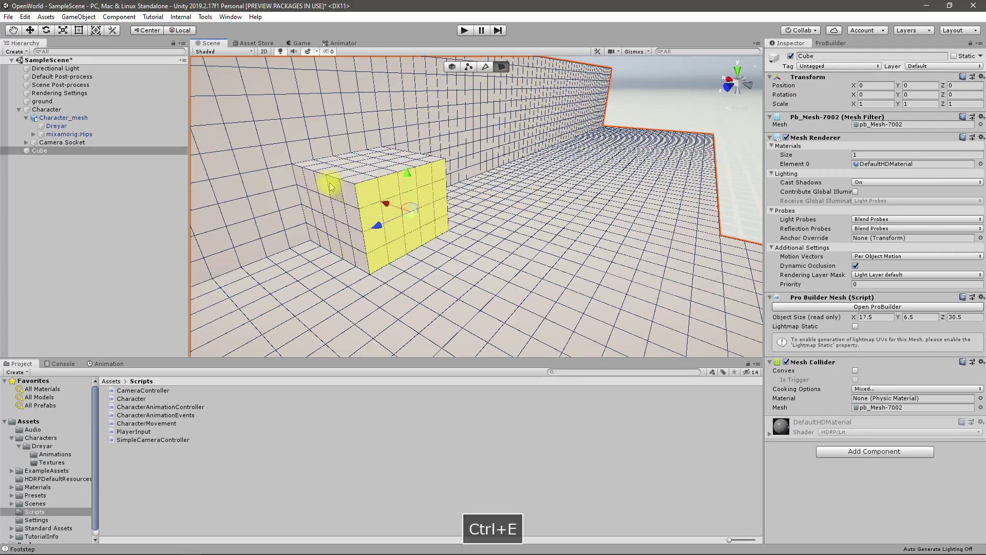
# Select the top row of faces on the block's front end and merge them into a single face.
pyautogui.moveTo(434, 211); pyautogui.dragTo(502, 227, button='right')
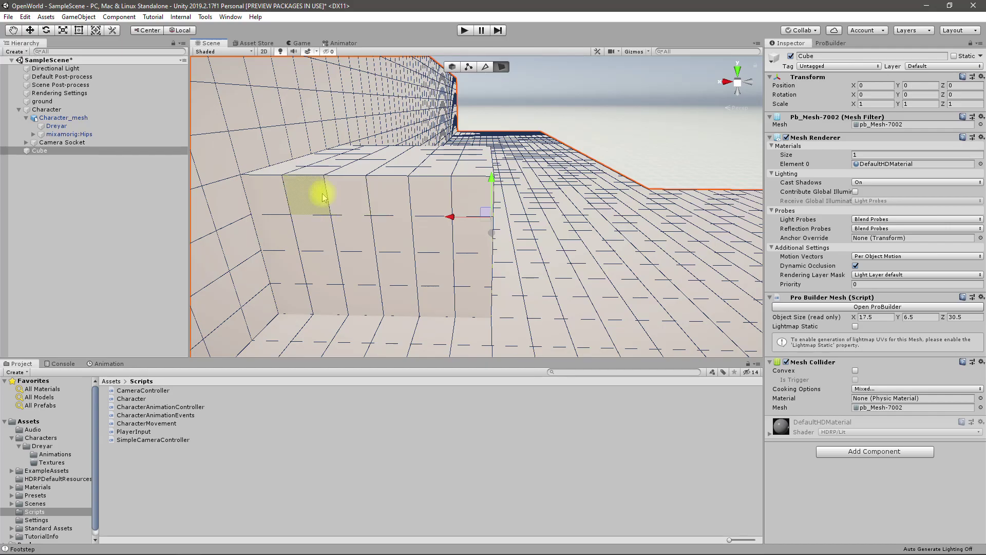
pyautogui.moveTo(353, 201); pyautogui.dragTo(192, 209, button='right')
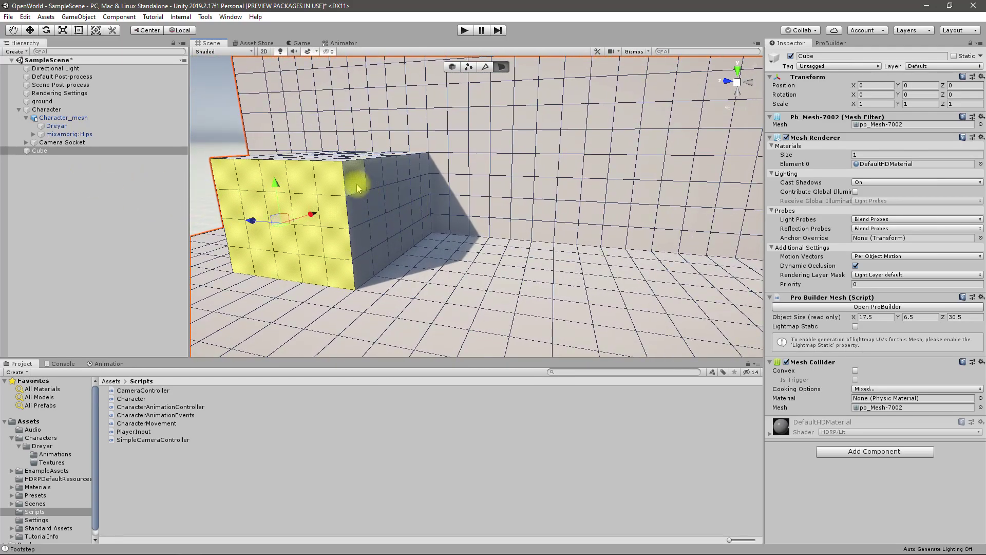
pyautogui.click(376, 185)
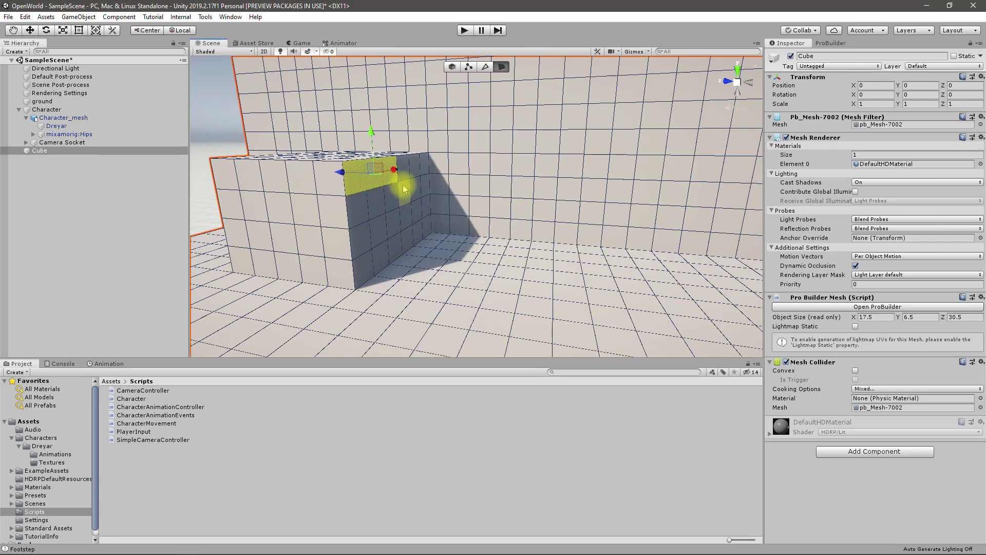
pyautogui.moveTo(406, 181); pyautogui.dragTo(271, 188)
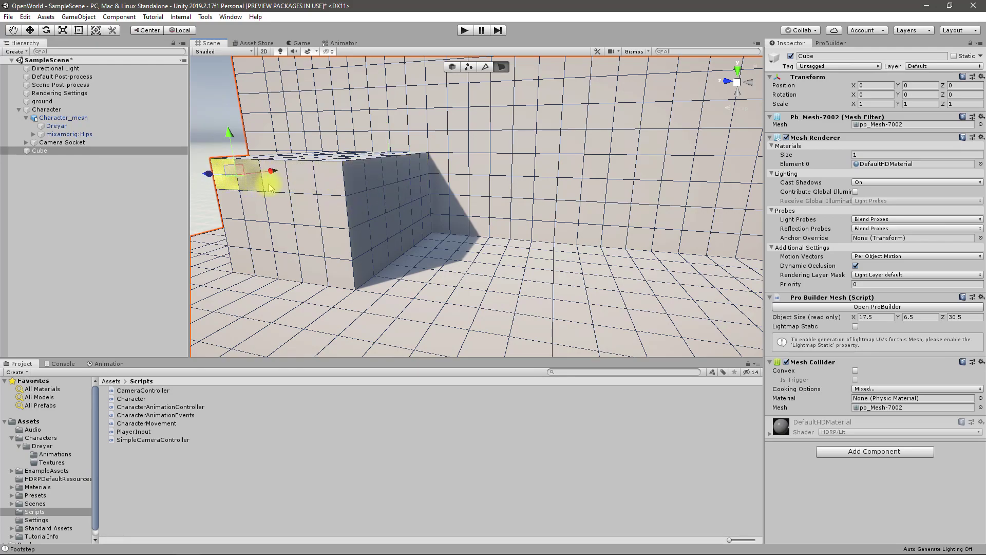
pyautogui.keyDown('shift'); pyautogui.click(281, 185); pyautogui.keyUp('shift')
pyautogui.keyDown('shift'); pyautogui.click(304, 185); pyautogui.keyUp('shift')
pyautogui.keyDown('shift'); pyautogui.click(331, 185); pyautogui.keyUp('shift')
pyautogui.moveTo(364, 217); pyautogui.dragTo(342, 216, button='right')
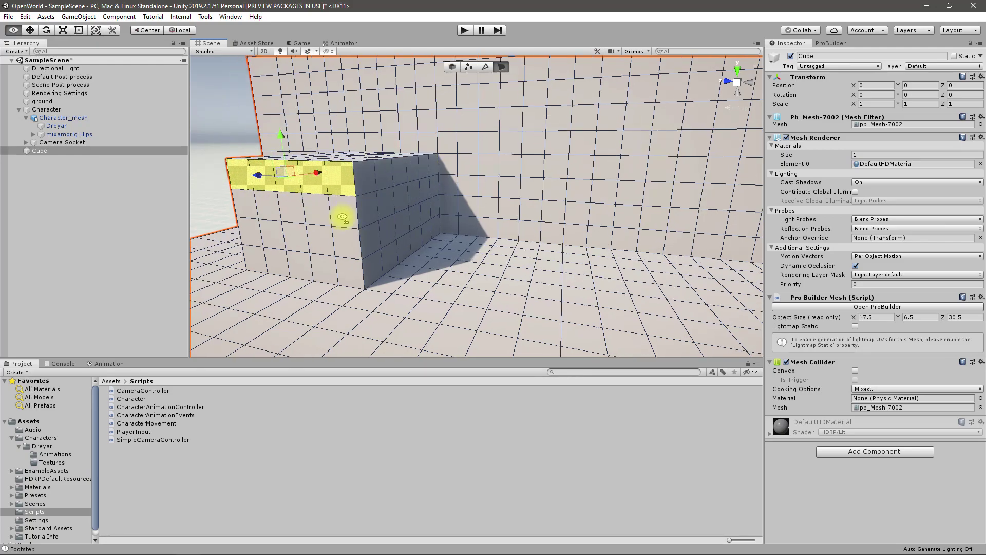
pyautogui.keyDown('alt'); pyautogui.moveTo(342, 217); pyautogui.dragTo(319, 216); pyautogui.keyUp('alt')
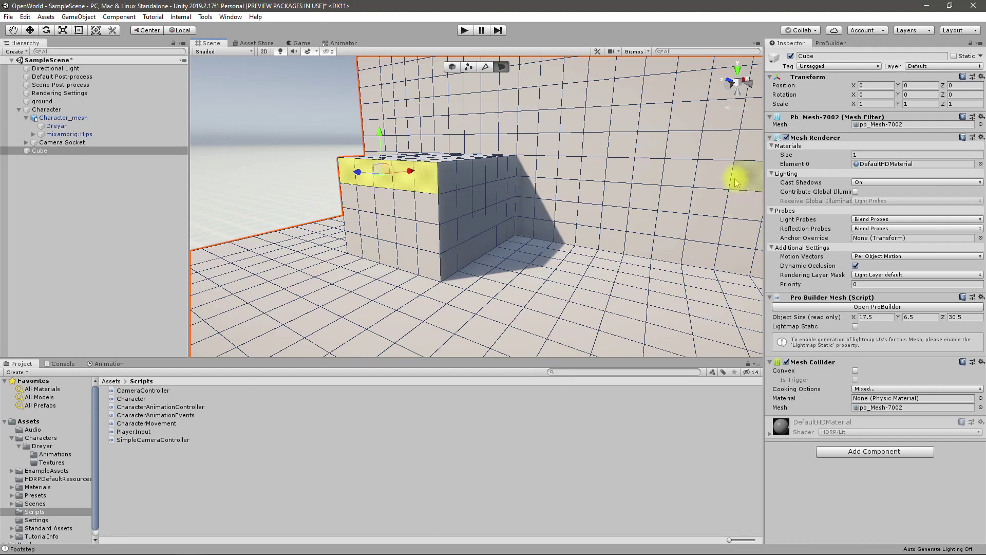
pyautogui.click(829, 42)
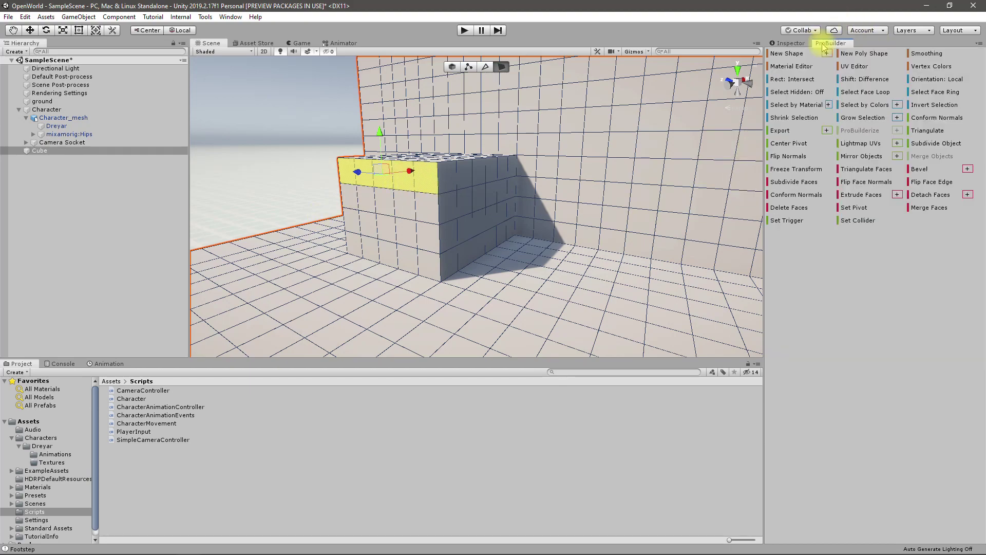
pyautogui.click(929, 208)
# Move the merged face down toward the floor so the block's top slopes into a ramp.
pyautogui.keyDown('alt'); pyautogui.moveTo(513, 195); pyautogui.dragTo(609, 201); pyautogui.keyUp('alt')
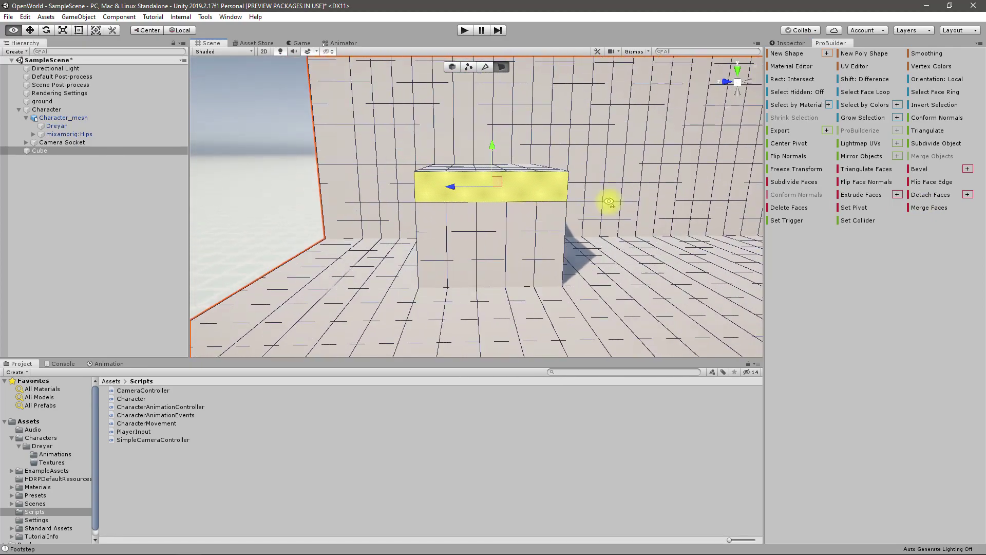
pyautogui.moveTo(609, 202); pyautogui.dragTo(848, 223, button='right')
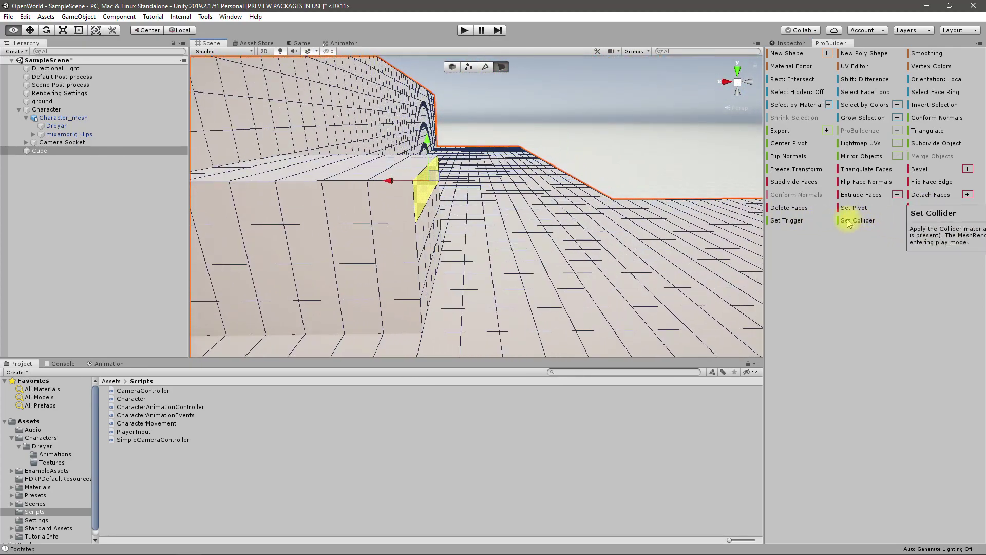
pyautogui.moveTo(432, 174); pyautogui.dragTo(469, 281)
# Start play mode and run the character across the floor to the ramp and around its side.
pyautogui.hotkey('ctrl', 'p')
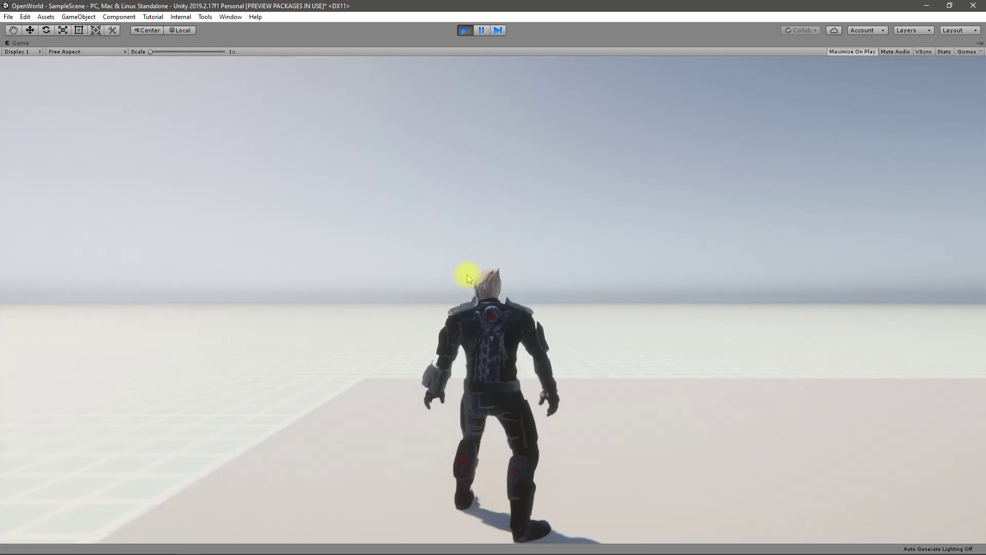
pyautogui.press('w')
pyautogui.press('w')
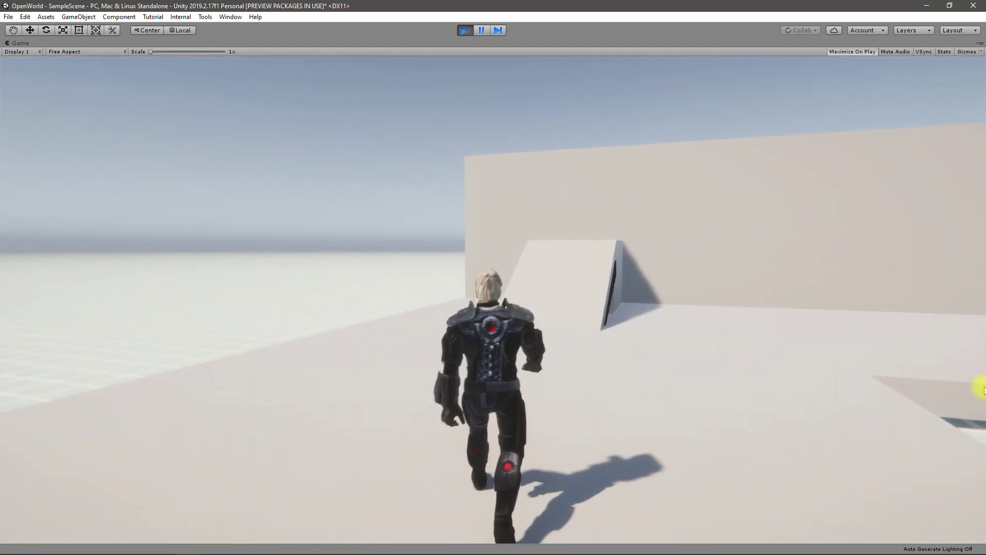
pyautogui.press('w')
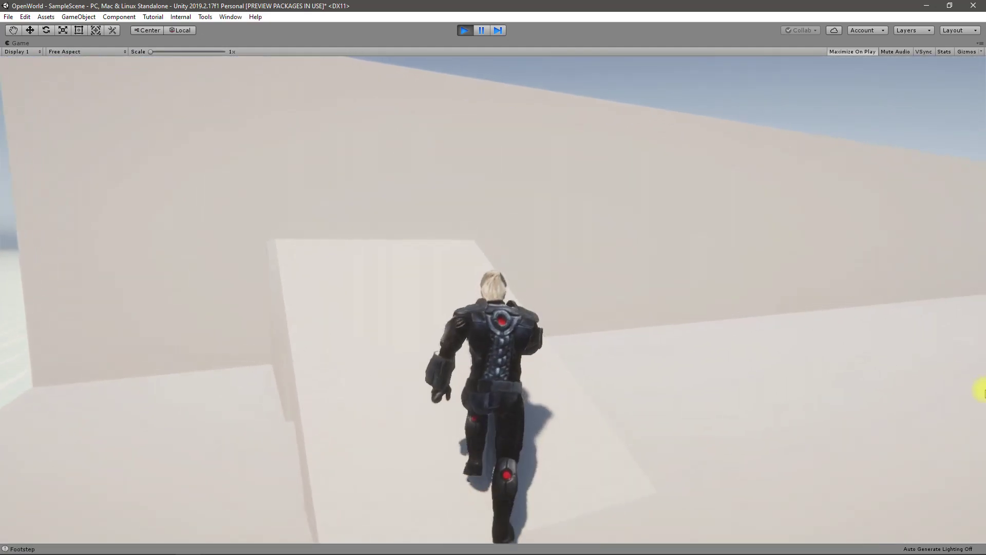
pyautogui.press('a')
pyautogui.press('d')
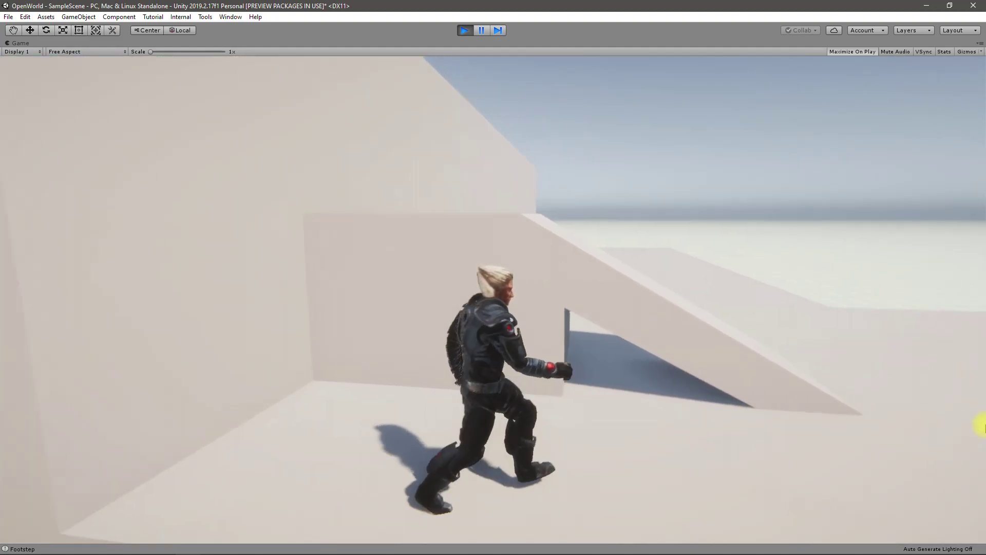
pyautogui.press('w')
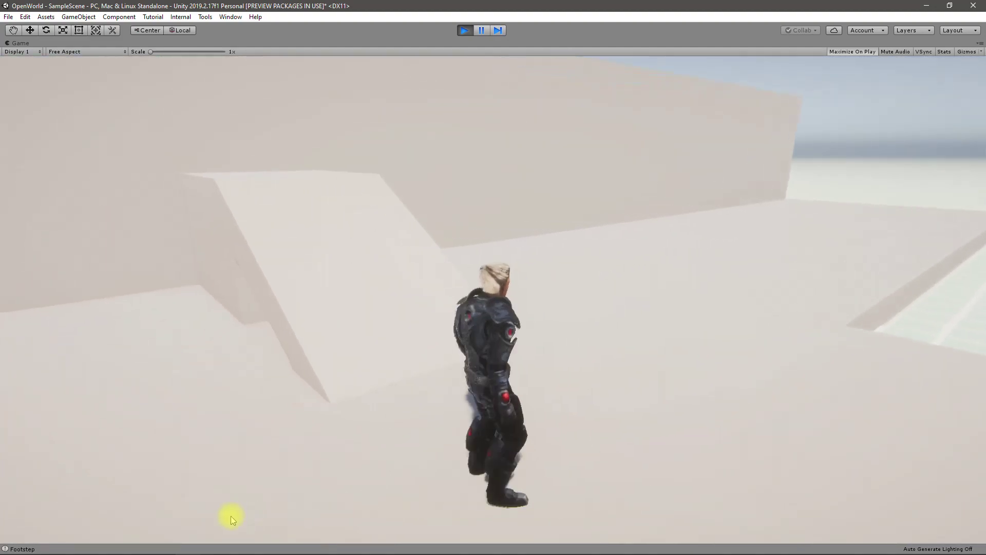
# Run the character up onto the block's top and back over the ramp's slope, and exit play mode.
pyautogui.press('w')
pyautogui.press('w')
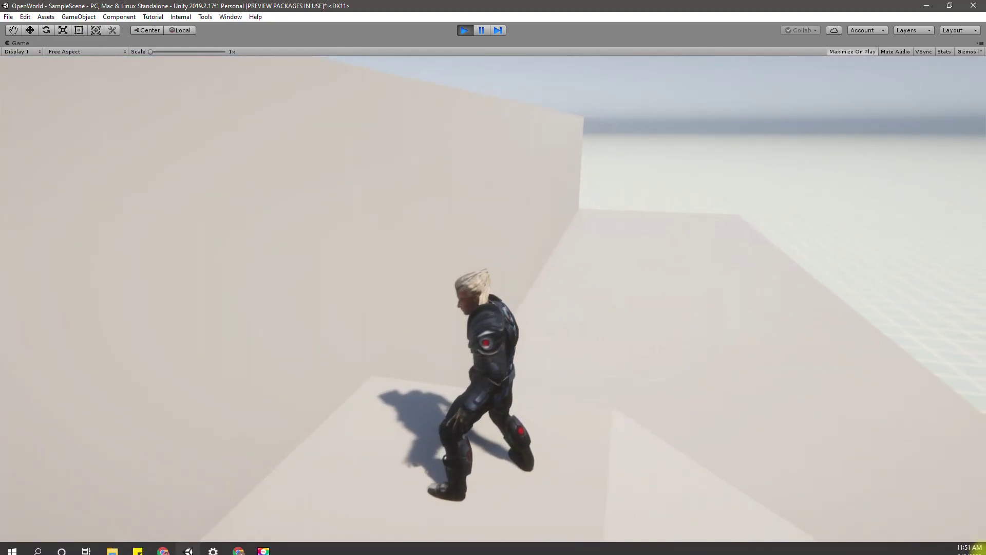
pyautogui.press('d')
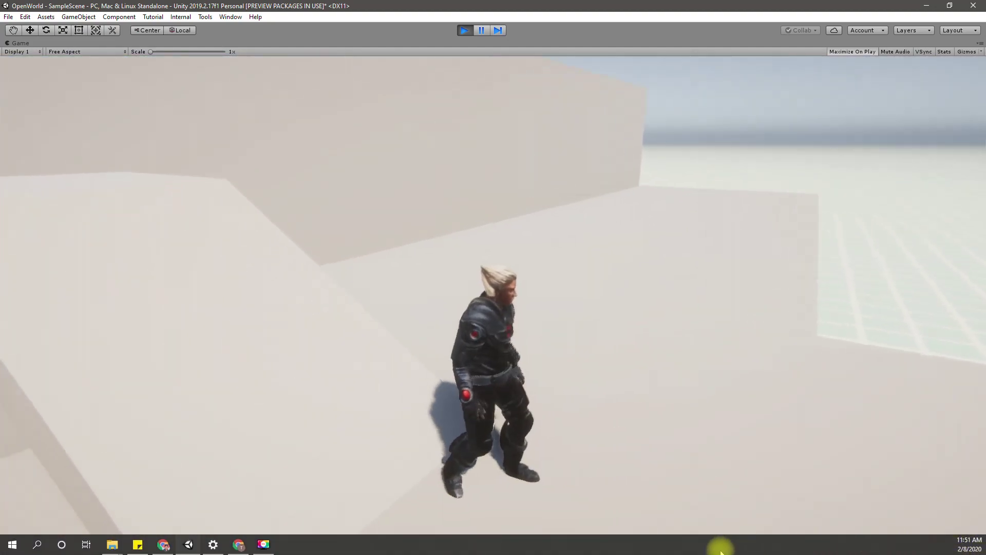
pyautogui.press('w')
pyautogui.press('a')
pyautogui.press('d')
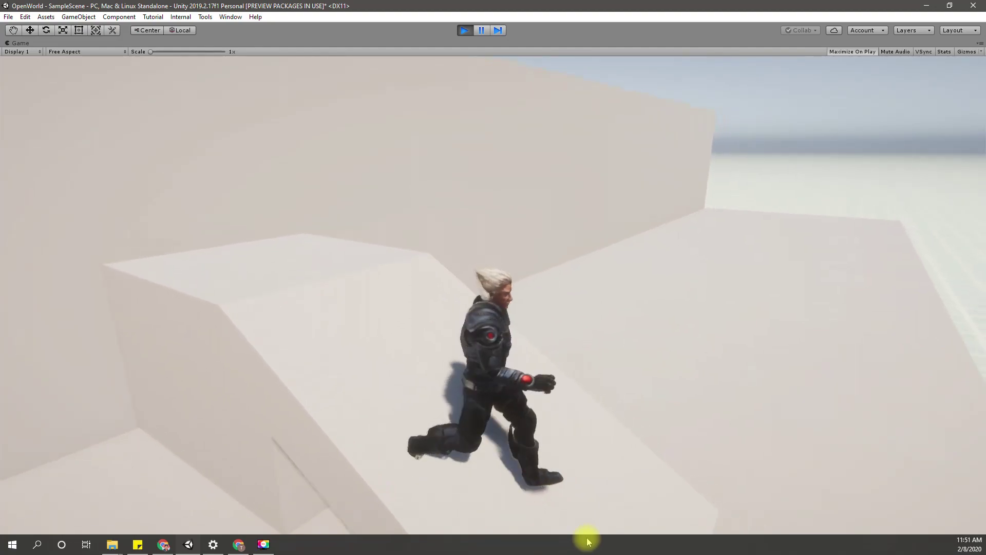
pyautogui.press('w')
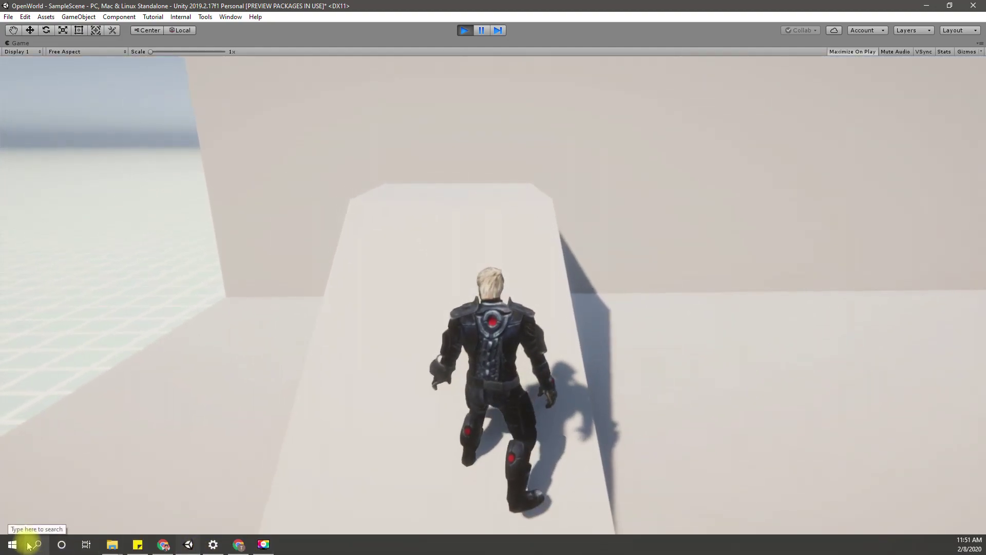
pyautogui.press('a')
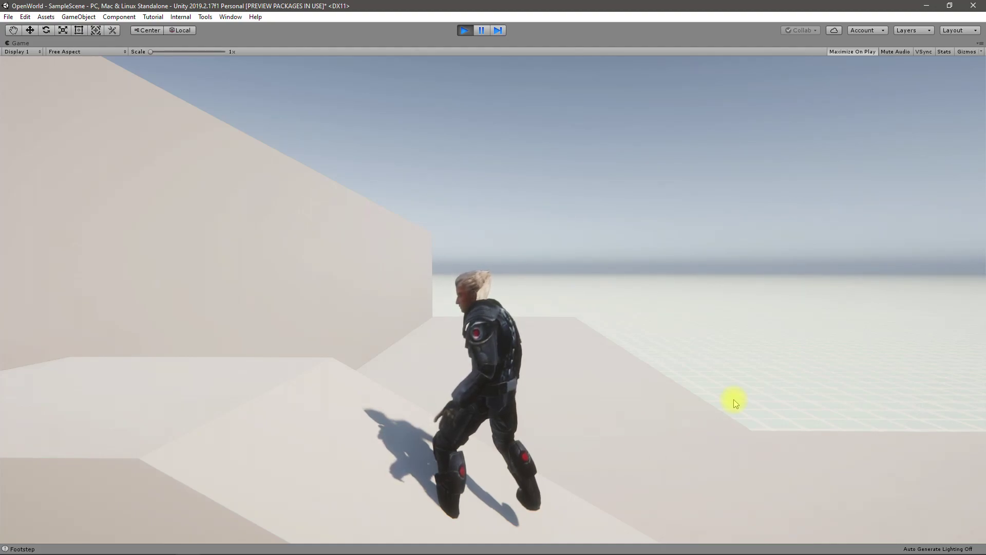
pyautogui.hotkey('ctrl', 'p')
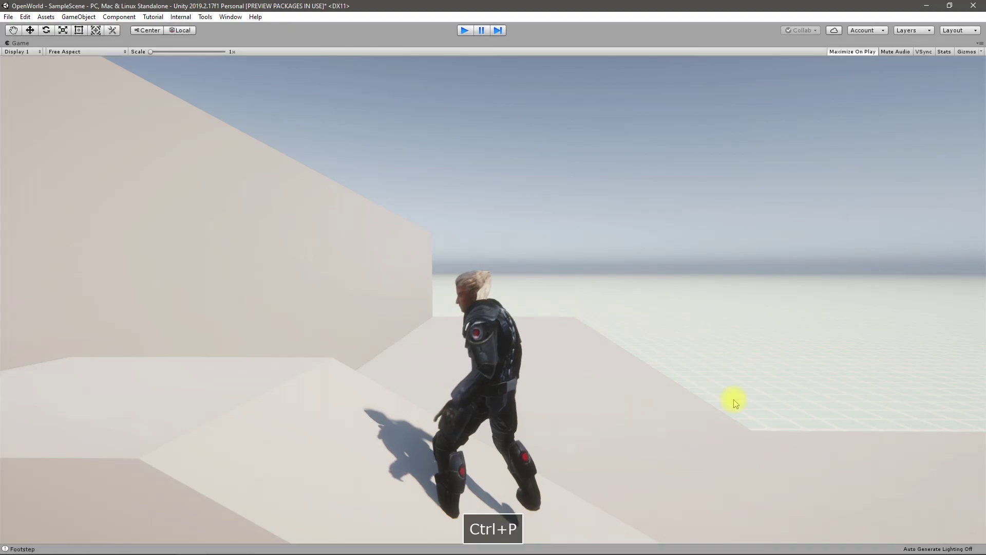
# Select a short horizontal row of faces midway up the long wall beside the ramp and merge them into a single face.
pyautogui.moveTo(501, 282); pyautogui.dragTo(517, 229, button='right')
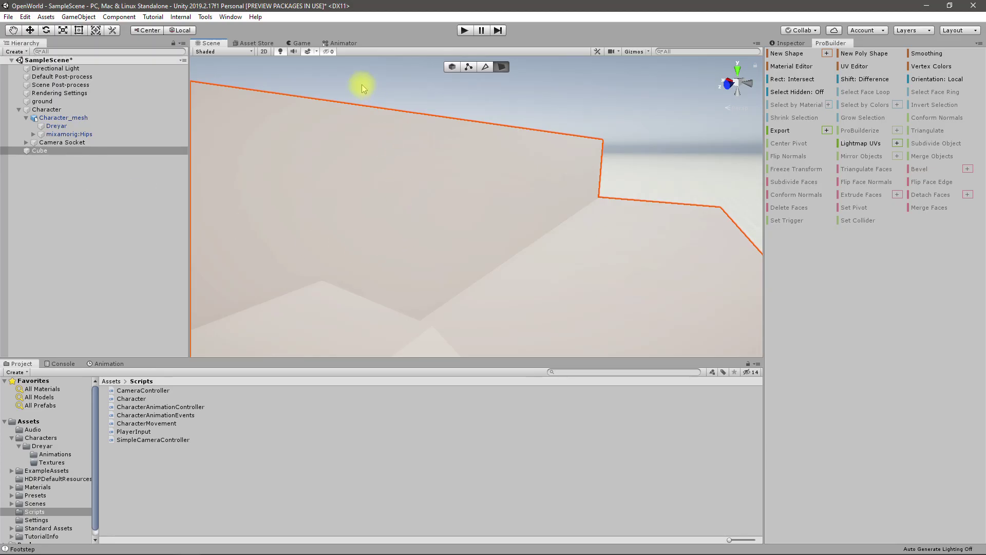
pyautogui.click(363, 71)
pyautogui.click(369, 233)
pyautogui.moveTo(445, 269); pyautogui.dragTo(418, 277, button='right')
pyautogui.keyDown('alt'); pyautogui.moveTo(419, 277); pyautogui.dragTo(307, 292); pyautogui.keyUp('alt')
pyautogui.scroll(-5, 353, 286)
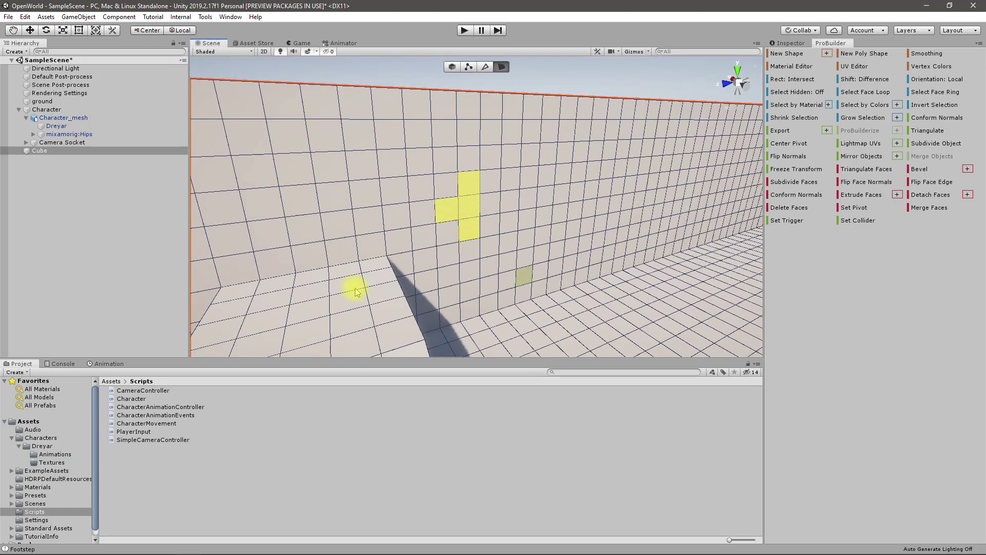
pyautogui.click(481, 191)
pyautogui.keyDown('alt'); pyautogui.moveTo(480, 191); pyautogui.dragTo(530, 226); pyautogui.keyUp('alt')
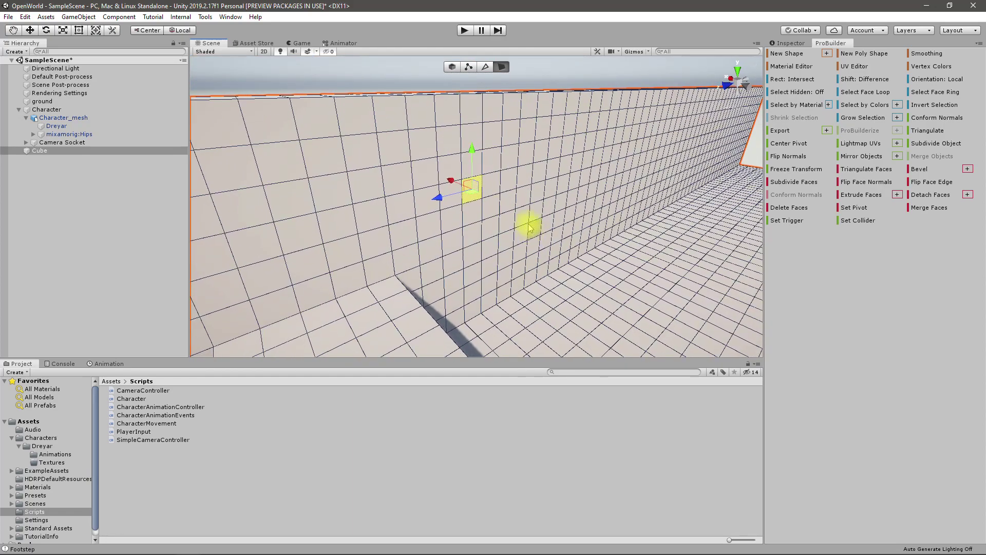
pyautogui.keyDown('shift'); pyautogui.click(497, 194); pyautogui.keyUp('shift')
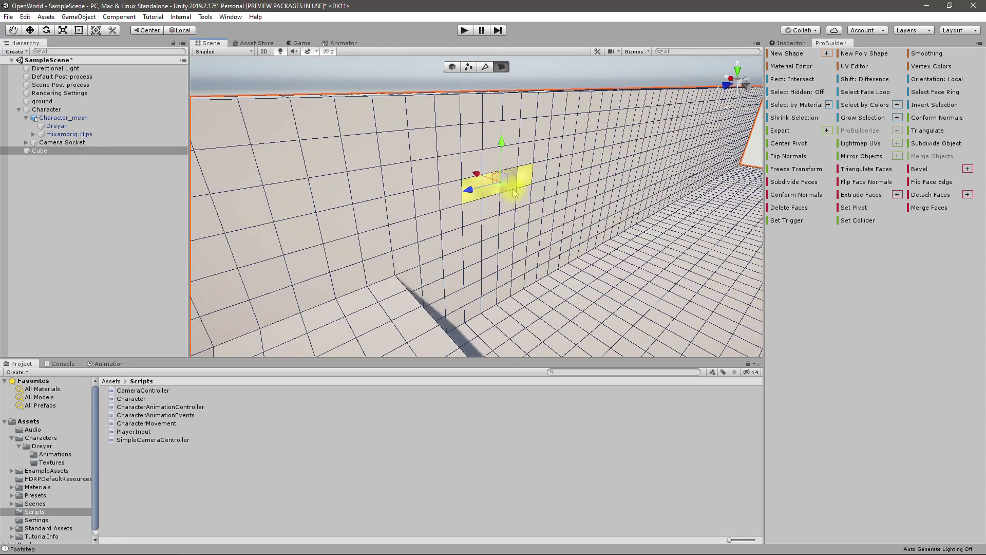
pyautogui.hotkey('ctrl', 'e')
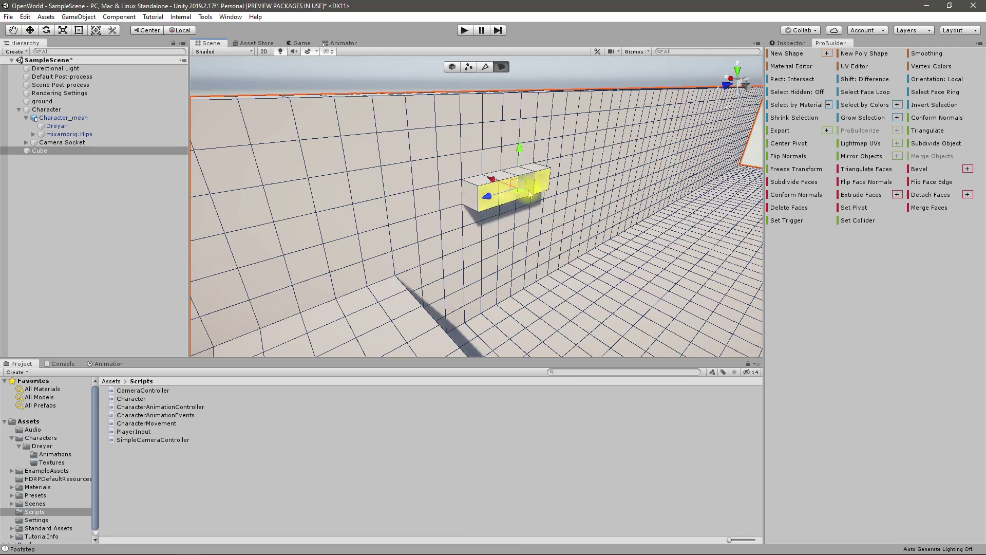
pyautogui.hotkey('ctrl', 'z')
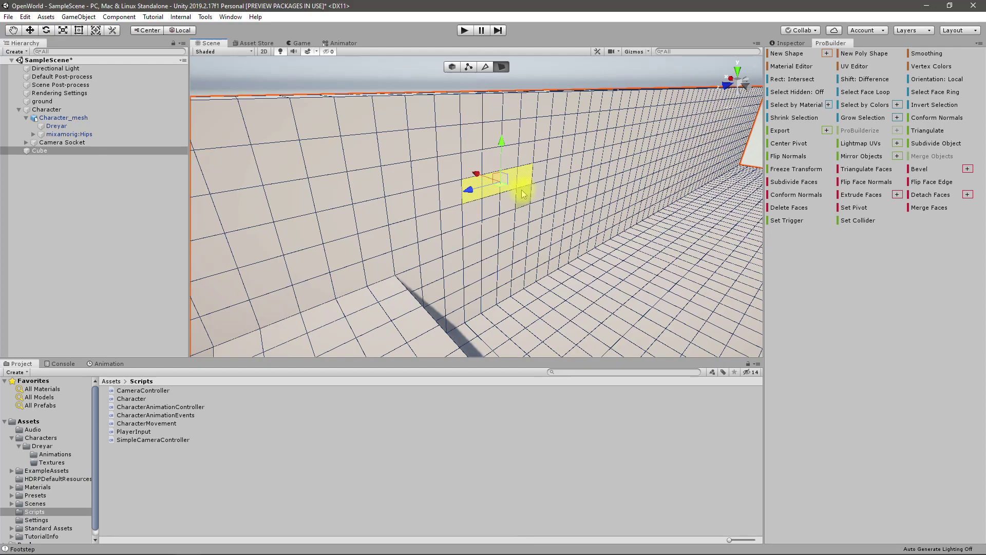
pyautogui.click(922, 208)
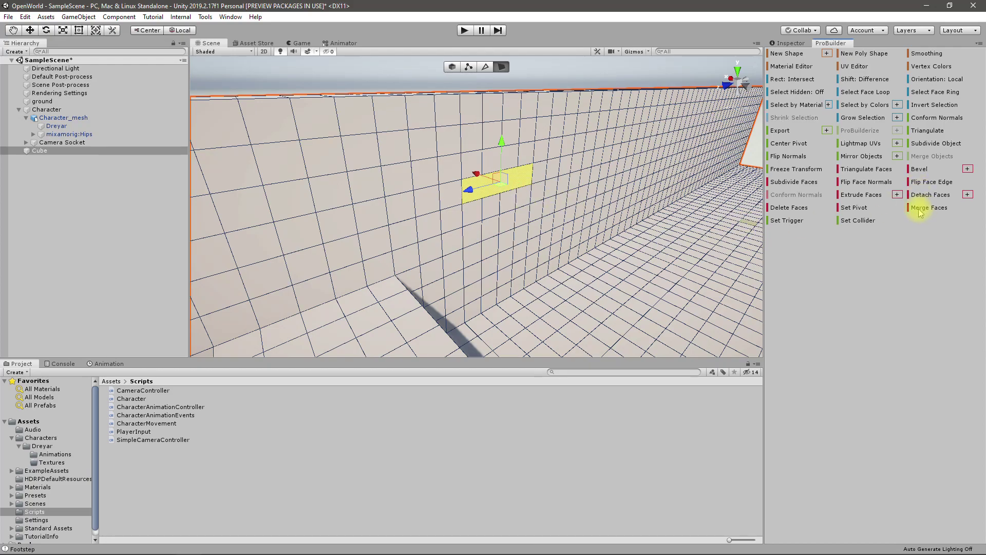
# Extrude the merged wall face outward repeatedly to form a floating platform above the floor.
pyautogui.moveTo(556, 242); pyautogui.dragTo(620, 234, button='right')
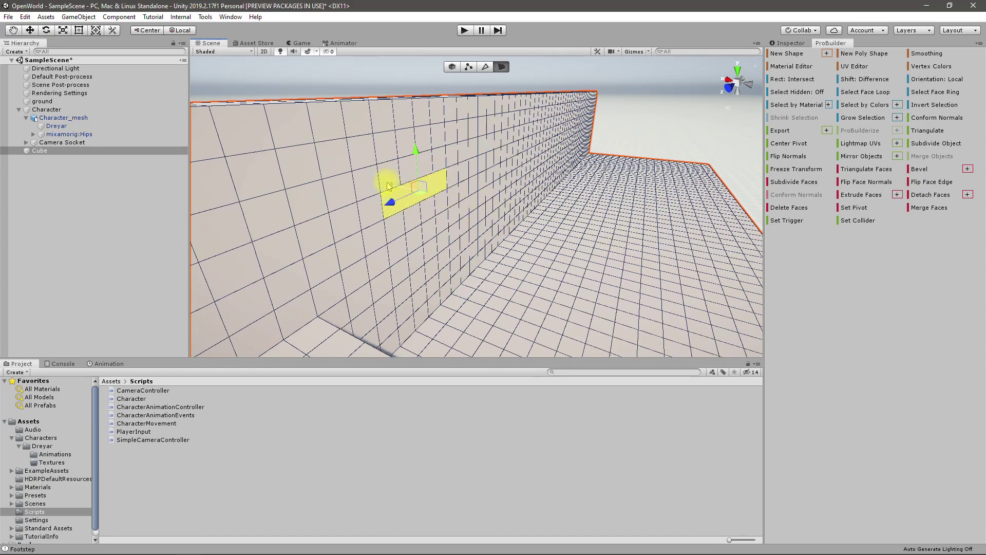
pyautogui.keyDown('shift'); pyautogui.moveTo(389, 186); pyautogui.dragTo(437, 200); pyautogui.keyUp('shift')
pyautogui.hotkey('ctrl', 'z')
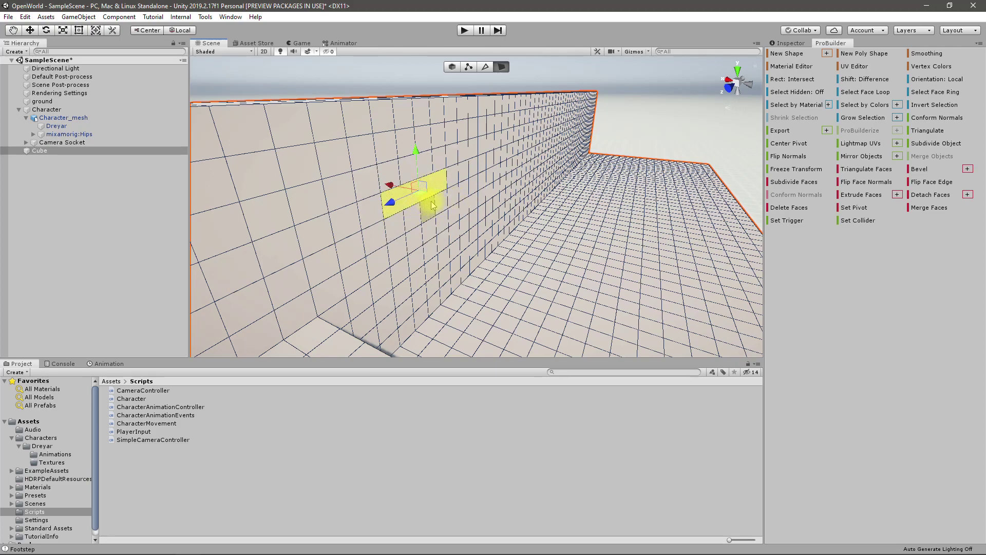
pyautogui.hotkey('ctrl', 'e')
pyautogui.hotkey('ctrl', 'e')
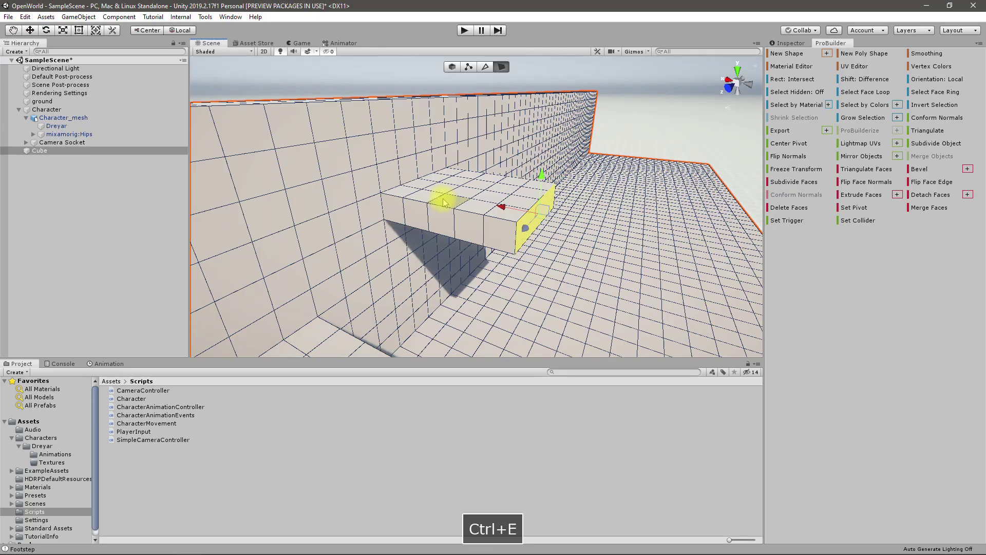
pyautogui.moveTo(501, 233)
pyautogui.keyDown('alt'); pyautogui.mouseDown()
pyautogui.moveTo(550, 247)
pyautogui.moveTo(387, 255)
pyautogui.moveTo(441, 242)
pyautogui.moveTo(190, 211)
pyautogui.moveTo(451, 315)
pyautogui.moveTo(576, 313)
pyautogui.moveTo(595, 280)
pyautogui.moveTo(586, 261)
pyautogui.moveTo(438, 282)
pyautogui.moveTo(418, 273)
pyautogui.moveTo(590, 205)
pyautogui.moveTo(504, 220)
pyautogui.moveTo(374, 220)
pyautogui.moveTo(511, 227)
pyautogui.mouseUp(); pyautogui.keyUp('alt')
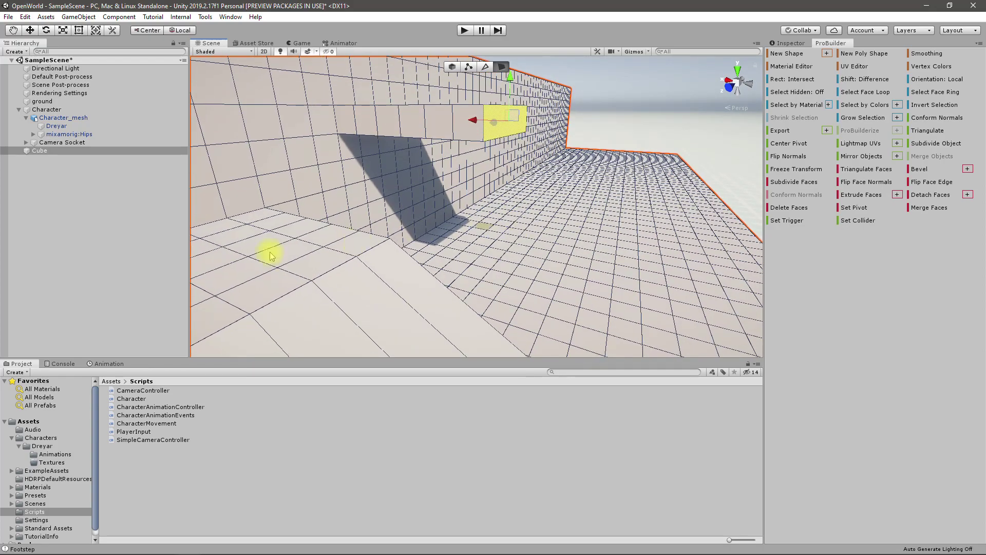
pyautogui.moveTo(392, 203)
pyautogui.keyDown('alt'); pyautogui.mouseDown()
pyautogui.moveTo(455, 176)
pyautogui.moveTo(595, 214)
pyautogui.moveTo(407, 205)
pyautogui.mouseUp(); pyautogui.keyUp('alt')
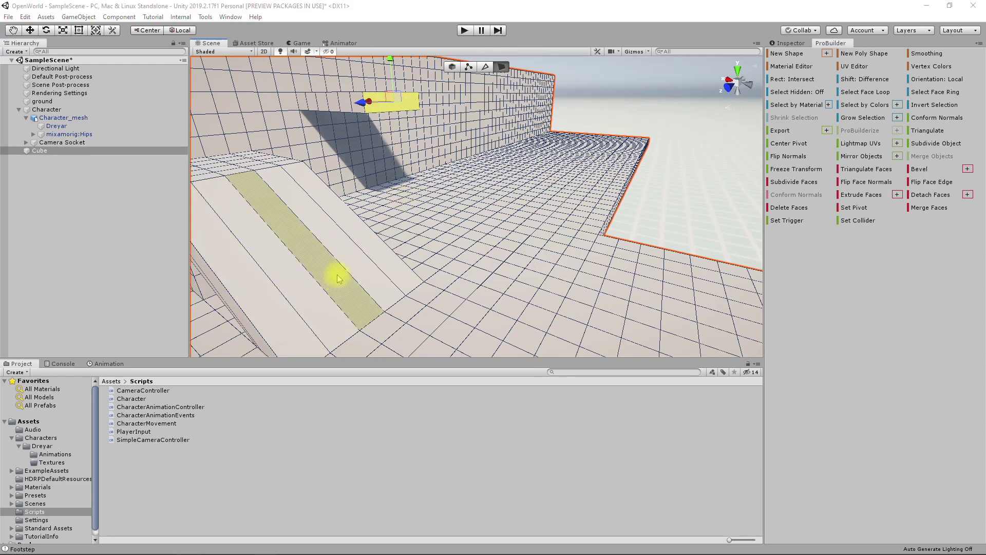
# Select every other top face along the long floor section's outer edge, beginning at the inner corner near the character.
pyautogui.keyDown('alt'); pyautogui.moveTo(516, 279); pyautogui.dragTo(725, 236); pyautogui.keyUp('alt')
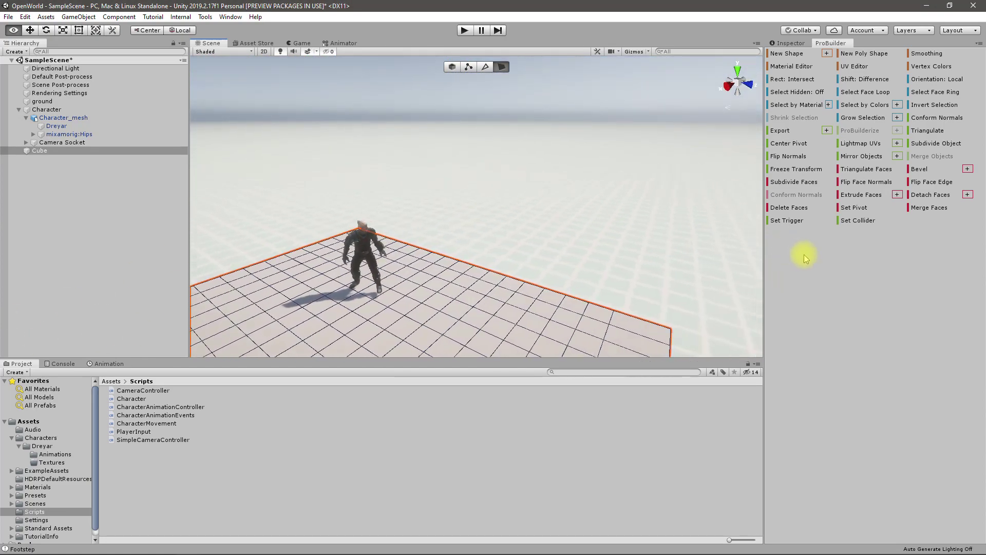
pyautogui.moveTo(719, 266); pyautogui.dragTo(409, 253, button='right')
pyautogui.moveTo(430, 217); pyautogui.dragTo(481, 226, button='right')
pyautogui.click(439, 211)
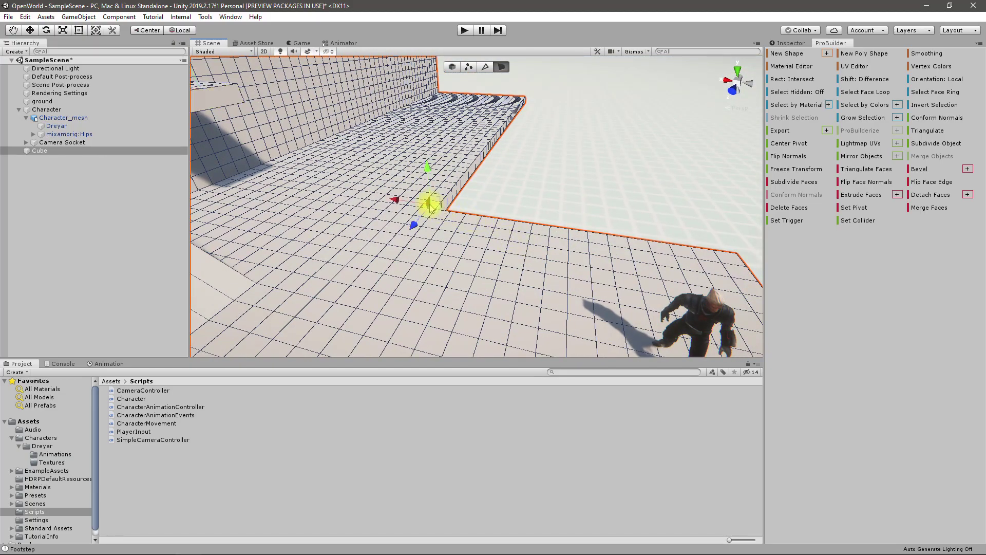
pyautogui.moveTo(455, 190); pyautogui.dragTo(407, 240, button='right')
pyautogui.moveTo(342, 229); pyautogui.dragTo(452, 238, button='right')
pyautogui.keyDown('shift'); pyautogui.click(455, 243); pyautogui.keyUp('shift')
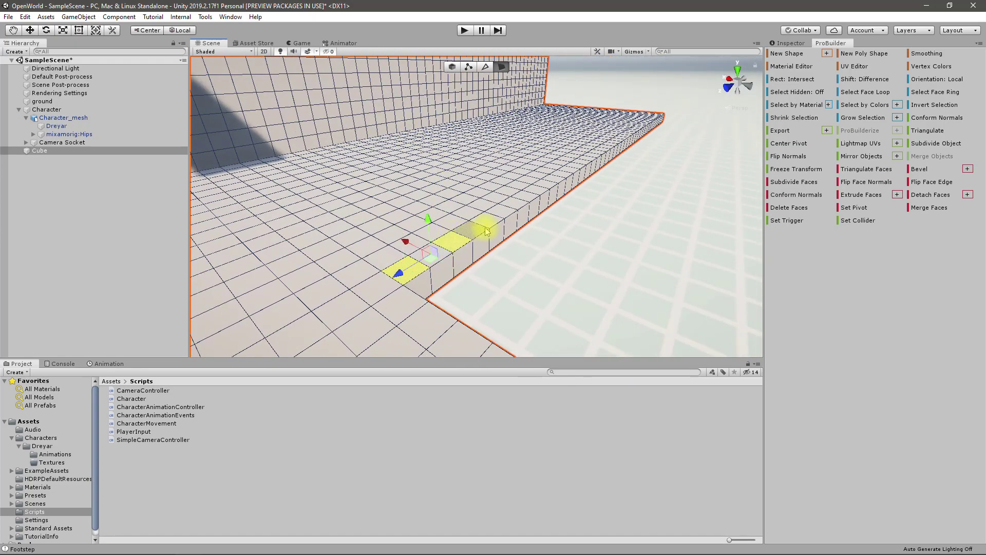
pyautogui.keyDown('shift'); pyautogui.click(492, 220); pyautogui.keyUp('shift')
pyautogui.keyDown('shift'); pyautogui.click(520, 202); pyautogui.keyUp('shift')
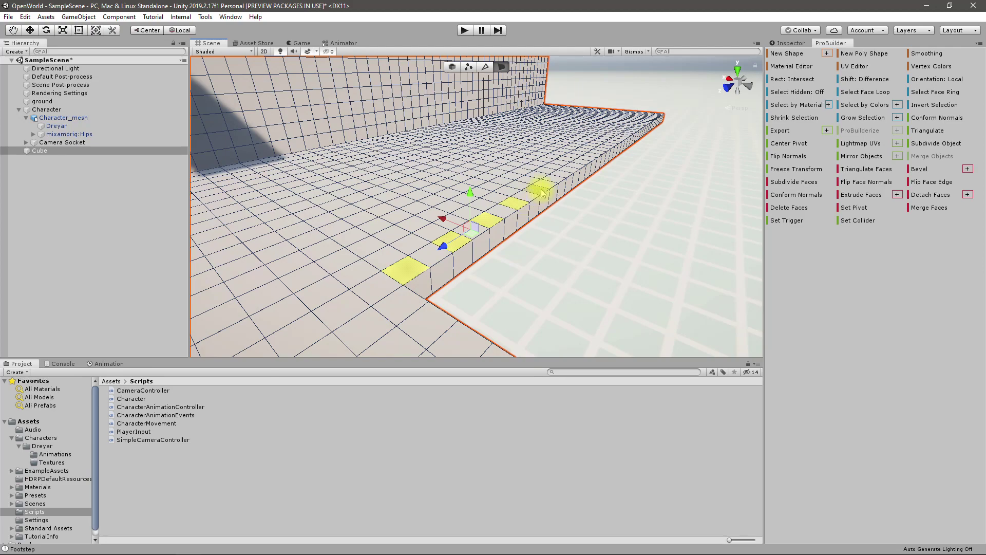
pyautogui.keyDown('shift'); pyautogui.click(537, 189); pyautogui.keyUp('shift')
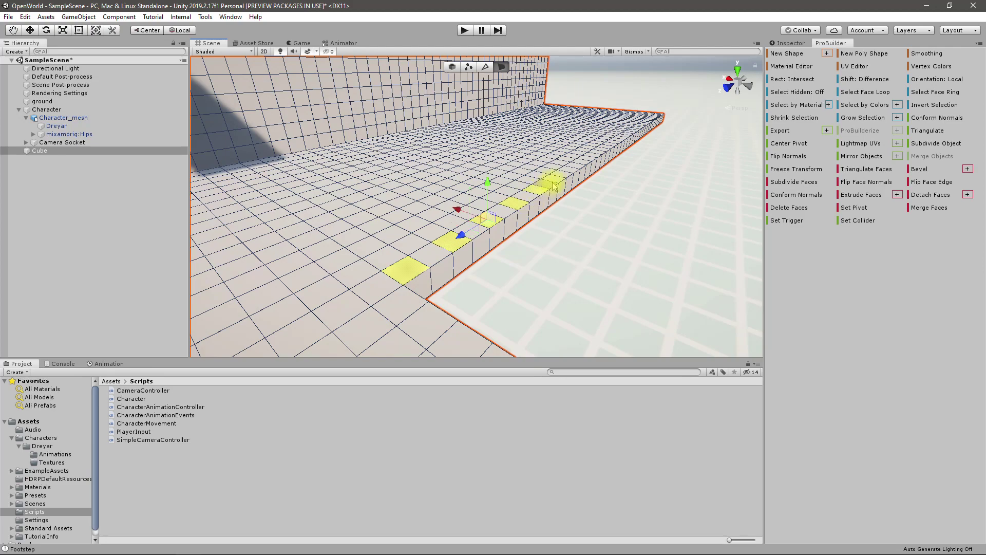
pyautogui.keyDown('shift'); pyautogui.click(585, 166); pyautogui.keyUp('shift')
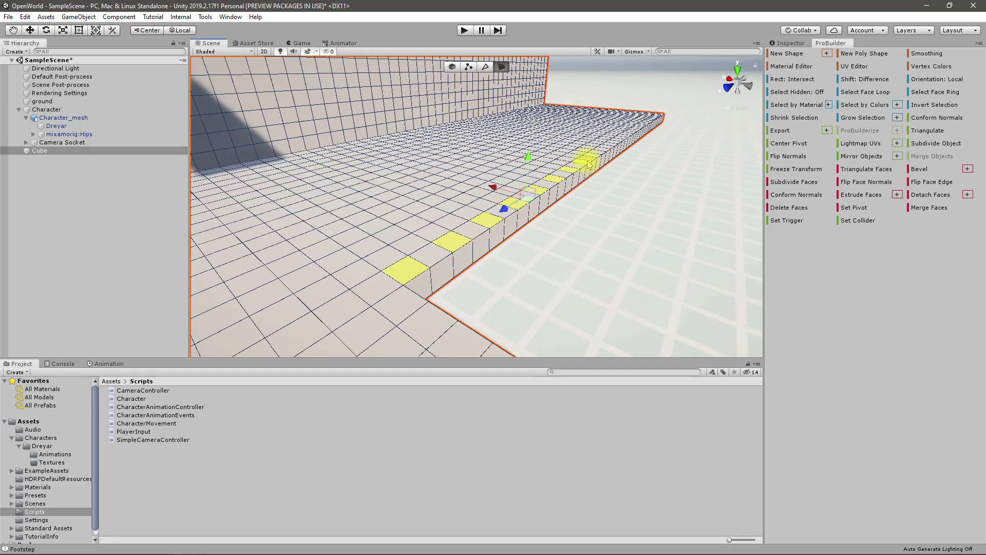
pyautogui.keyDown('shift'); pyautogui.click(598, 154); pyautogui.keyUp('shift')
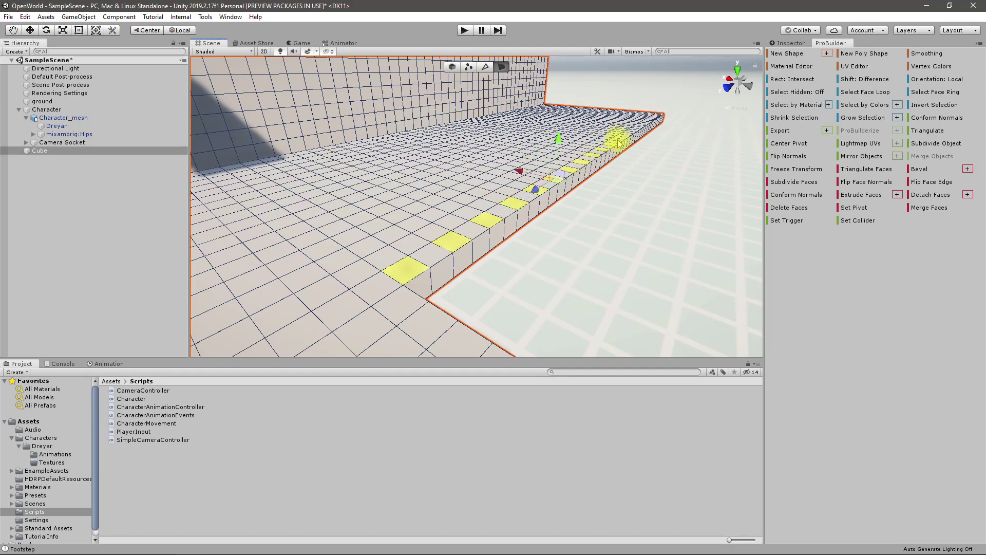
# Add every other top face along the rest of the floor's outer edge to the selection, plus alternate faces around the inner corner.
pyautogui.keyDown('alt'); pyautogui.moveTo(652, 159); pyautogui.dragTo(504, 260); pyautogui.keyUp('alt')
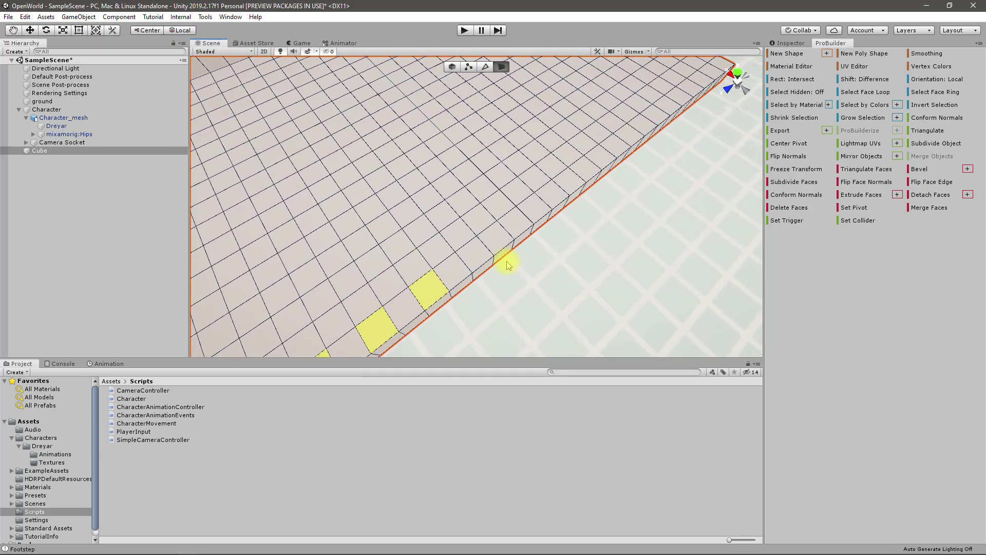
pyautogui.keyDown('shift'); pyautogui.click(516, 226); pyautogui.keyUp('shift')
pyautogui.keyDown('shift'); pyautogui.click(551, 196); pyautogui.keyUp('shift')
pyautogui.keyDown('shift'); pyautogui.click(585, 170); pyautogui.keyUp('shift')
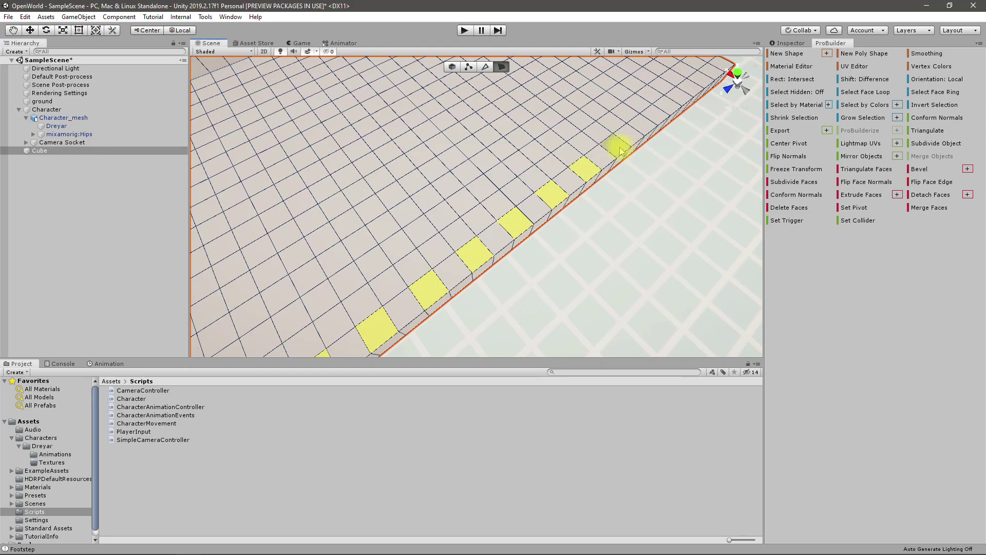
pyautogui.keyDown('shift'); pyautogui.click(619, 147); pyautogui.keyUp('shift')
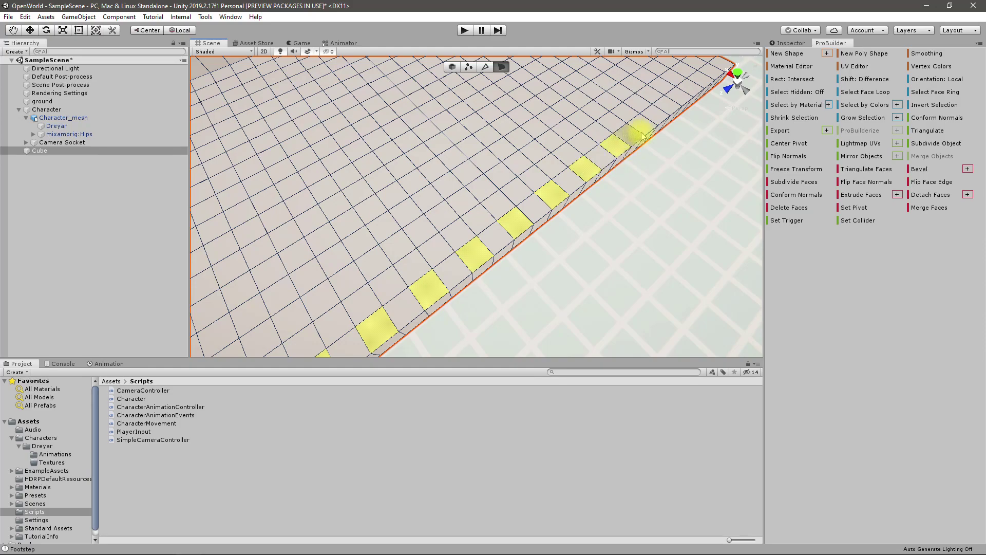
pyautogui.keyDown('shift'); pyautogui.click(665, 108); pyautogui.keyUp('shift')
pyautogui.keyDown('alt'); pyautogui.moveTo(711, 75); pyautogui.dragTo(538, 142); pyautogui.keyUp('alt')
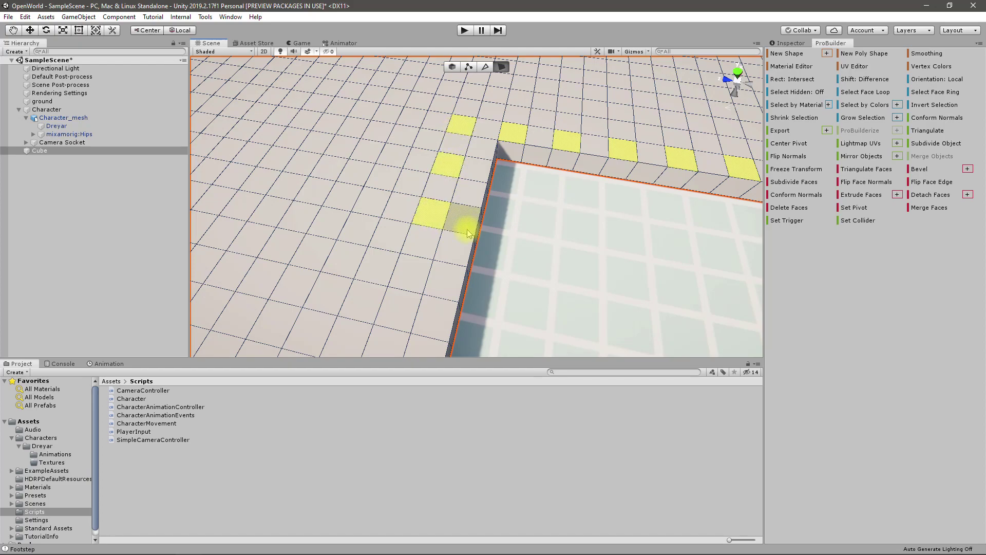
pyautogui.keyDown('alt'); pyautogui.moveTo(446, 220); pyautogui.dragTo(742, 178); pyautogui.keyUp('alt')
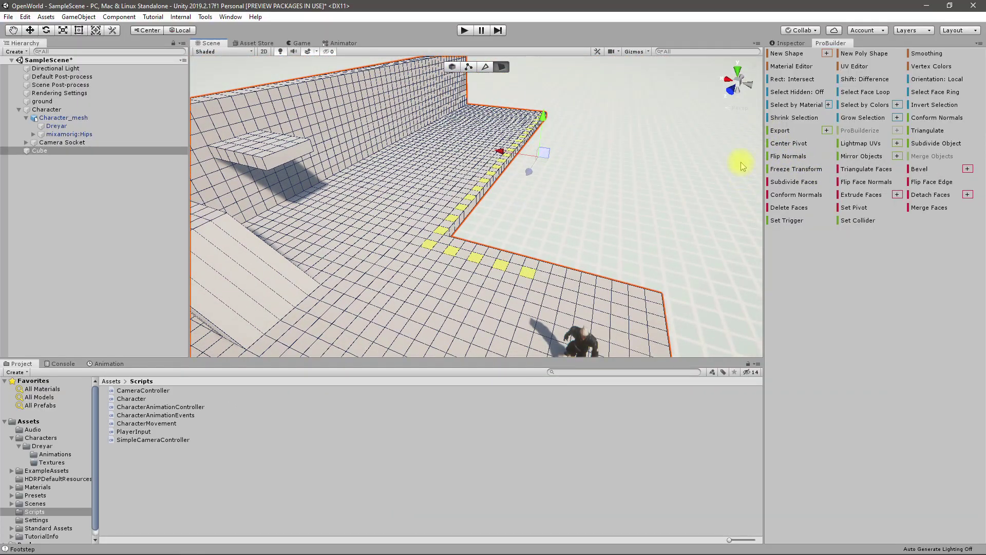
# Extrude the selected alternate edge faces upward repeatedly to form a row of tall pillars opposite the long wall.
pyautogui.hotkey('ctrl', 'e')
pyautogui.hotkey('ctrl', 'e')
pyautogui.hotkey('ctrl', 'e')
pyautogui.hotkey('ctrl', 'e')
pyautogui.hotkey('ctrl', 'e')
pyautogui.hotkey('ctrl', 'e')
pyautogui.hotkey('ctrl', 'e')
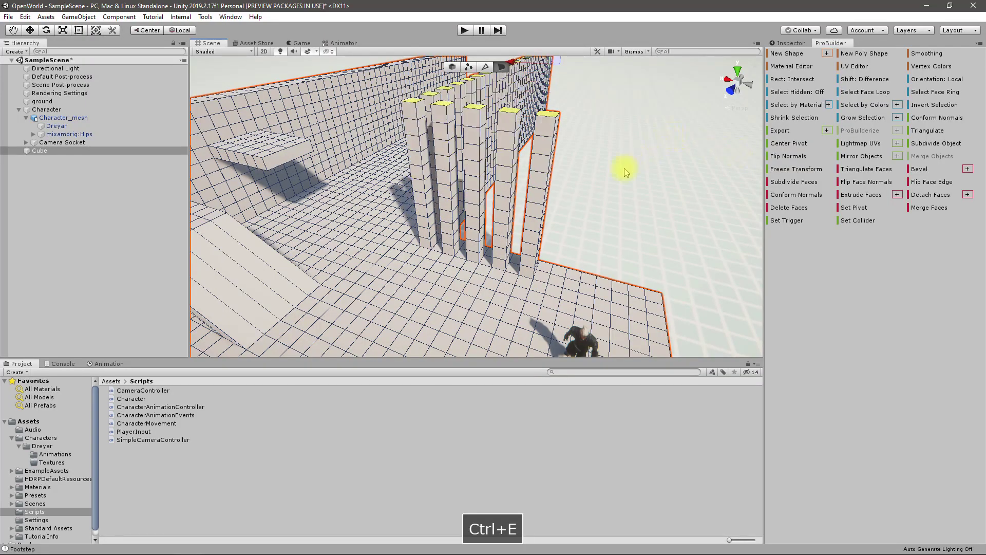
pyautogui.keyDown('alt'); pyautogui.moveTo(624, 168); pyautogui.dragTo(552, 206); pyautogui.keyUp('alt')
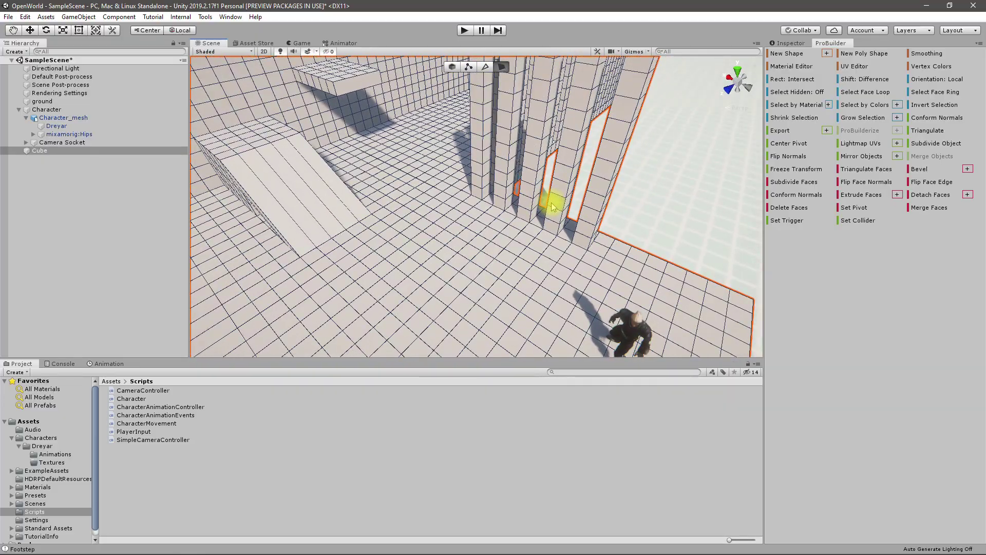
pyautogui.keyDown('alt'); pyautogui.moveTo(449, 338); pyautogui.dragTo(466, 310); pyautogui.keyUp('alt')
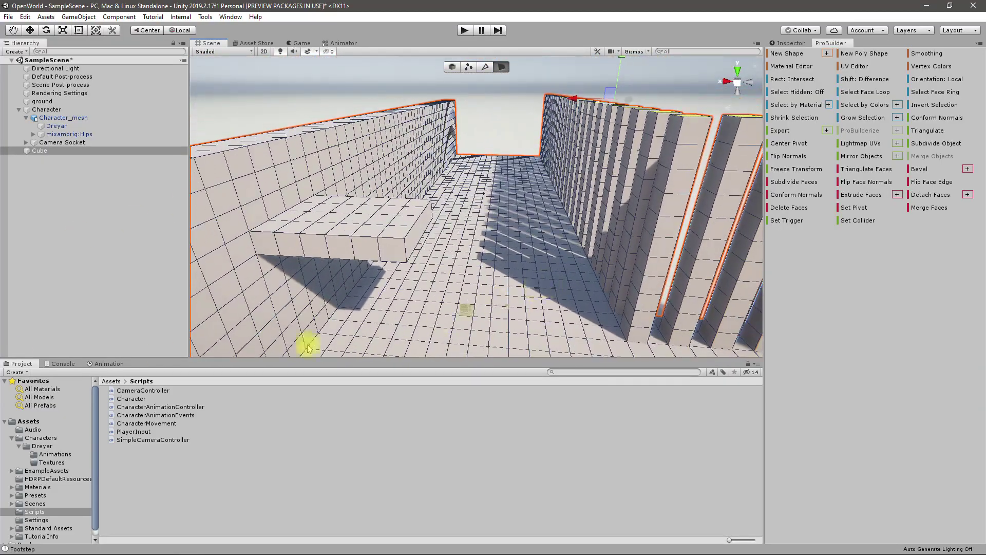
pyautogui.moveTo(352, 315)
pyautogui.keyDown('alt'); pyautogui.mouseDown()
pyautogui.moveTo(418, 293)
pyautogui.moveTo(288, 315)
pyautogui.moveTo(223, 392)
pyautogui.moveTo(205, 383)
pyautogui.moveTo(293, 325)
pyautogui.moveTo(356, 301)
pyautogui.moveTo(351, 312)
pyautogui.mouseUp(); pyautogui.keyUp('alt')
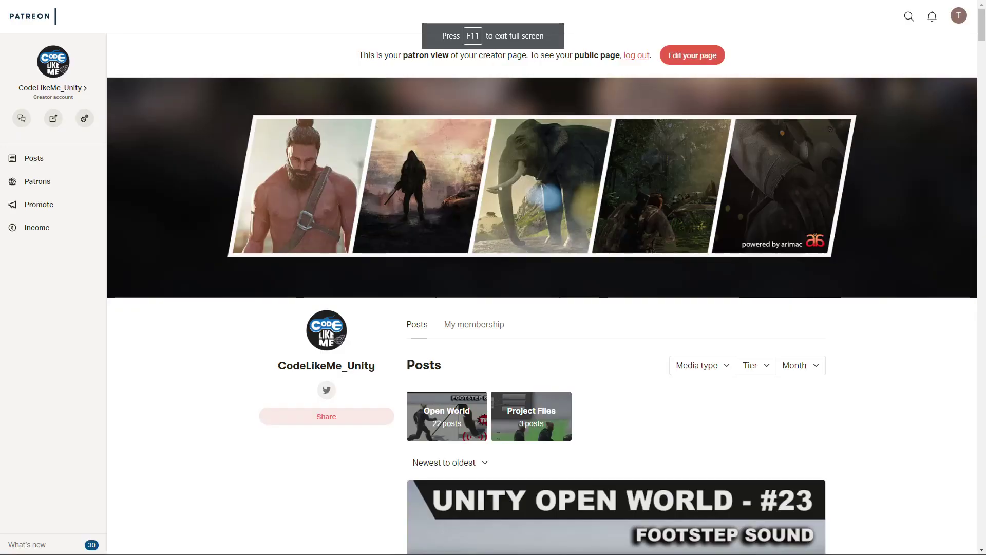
# Switch to the CodeLikeMe_Unity Patreon page in the browser and look through its Unity Open World episode posts and collections.
pyautogui.scroll(-3, 110, 344)
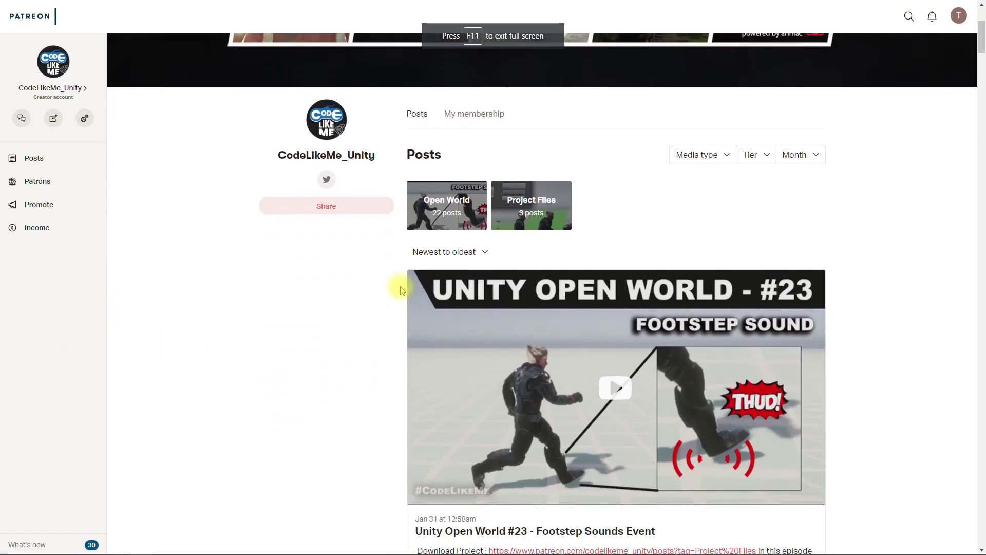
pyautogui.scroll(-10, 398, 287)
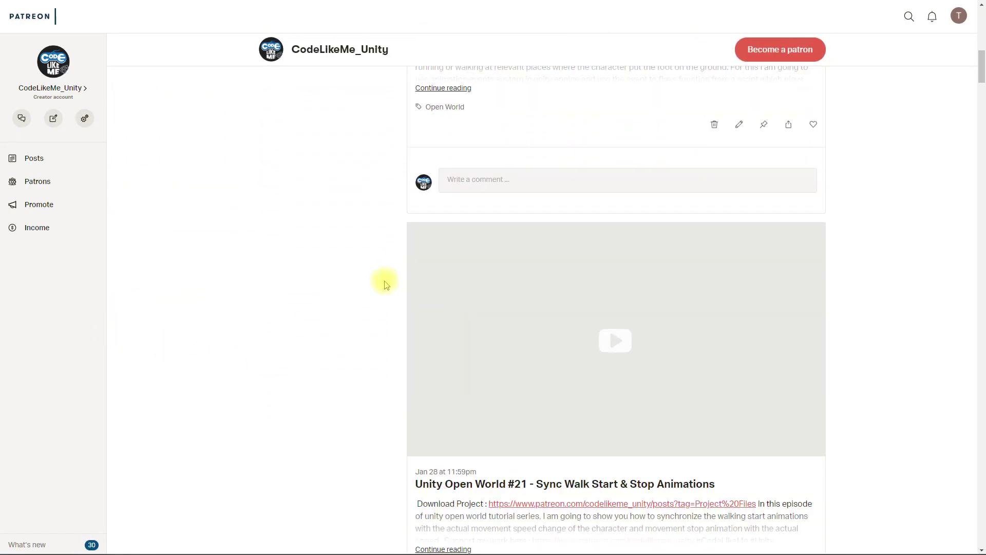
pyautogui.scroll(11, 380, 275)
pyautogui.scroll(-13, 364, 264)
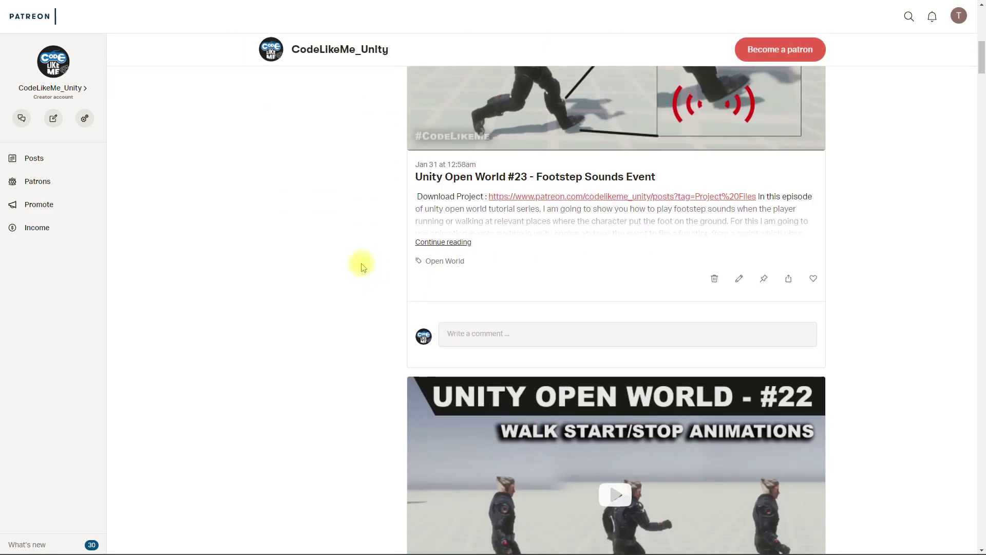
pyautogui.scroll(-6, 361, 266)
pyautogui.scroll(17, 536, 298)
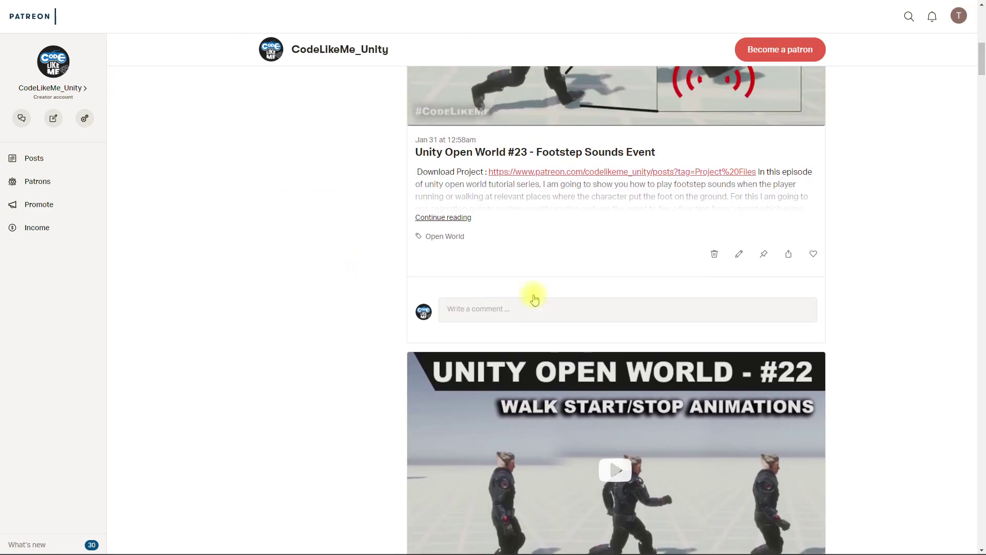
pyautogui.scroll(3, 428, 310)
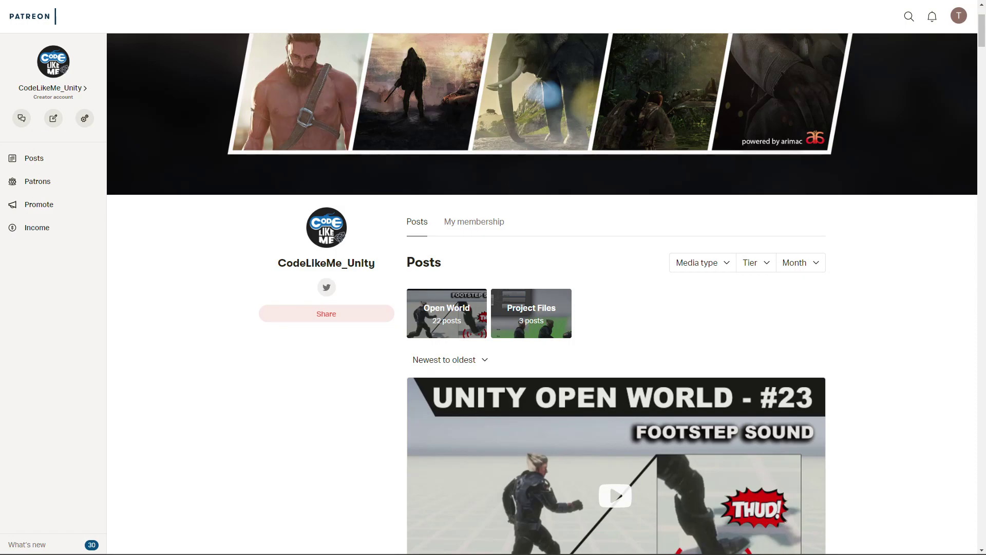
pyautogui.scroll(-13, 301, 346)
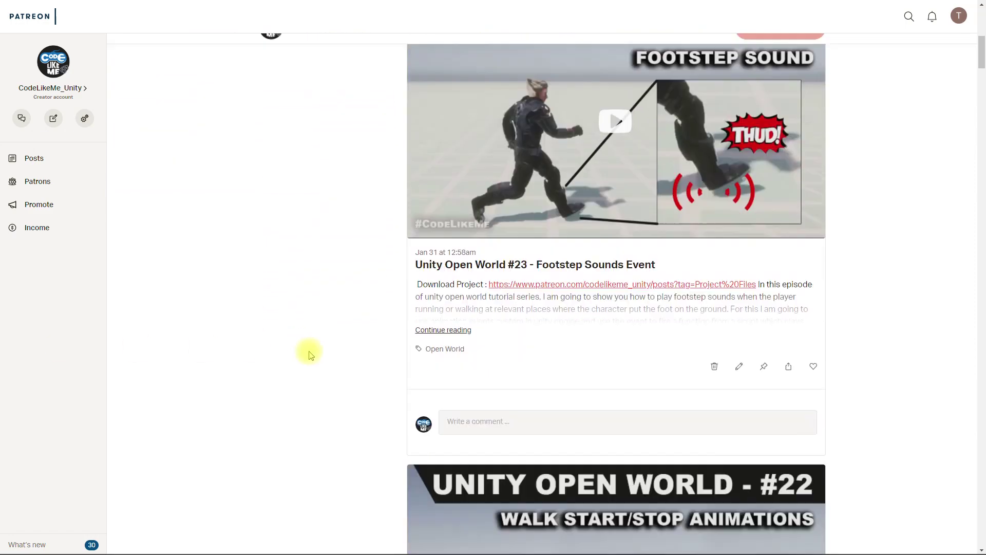
pyautogui.scroll(-3, 409, 344)
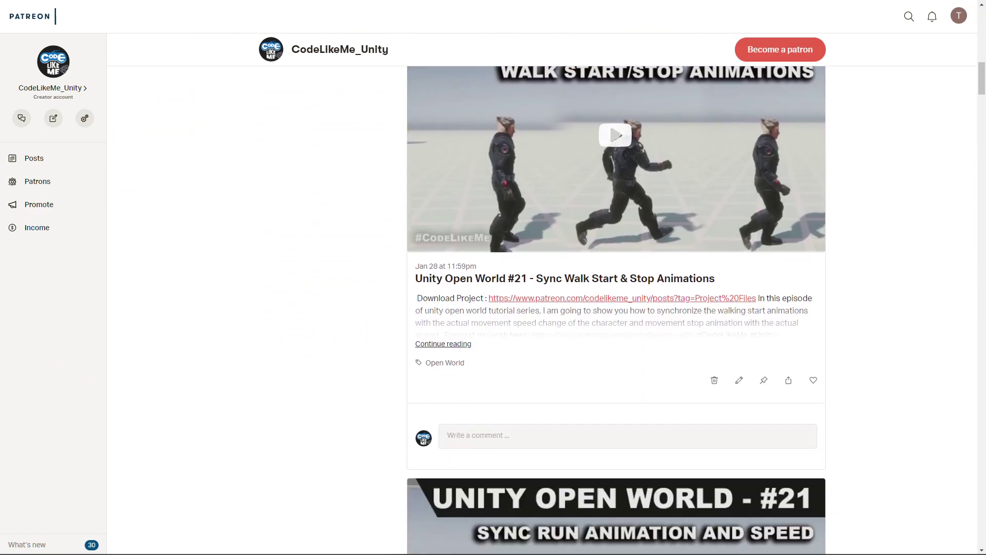